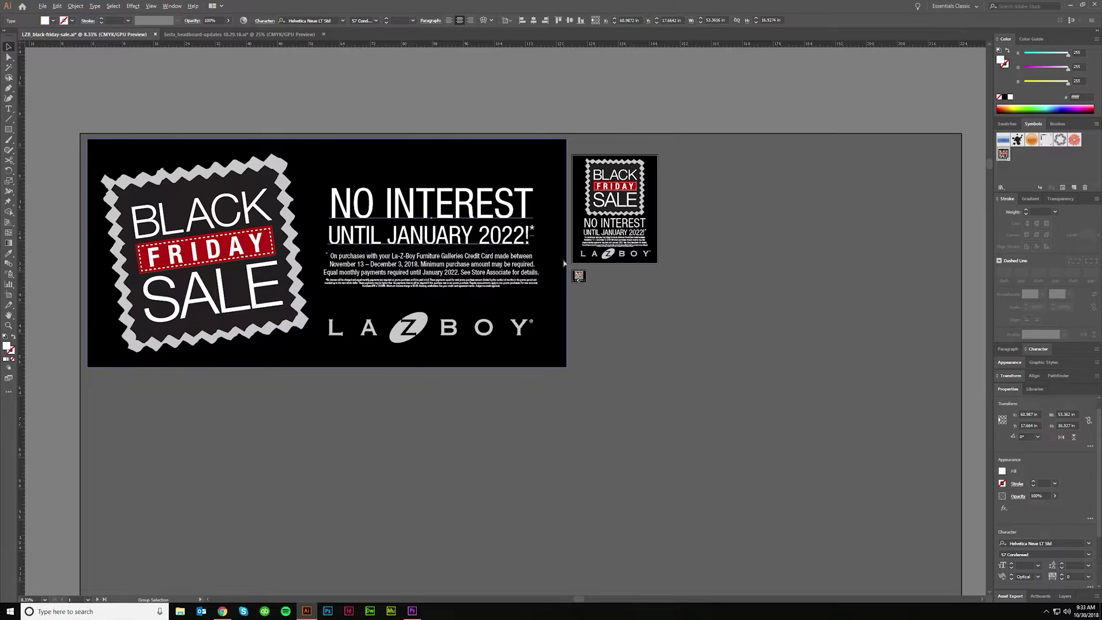
# - Examine the Black Friday Sale artwork on all three artboards, from the large banner to the smallest sign
pyautogui.moveTo(623, 288); pyautogui.dragTo(719, 356)
pyautogui.hscroll(-1, 718, 353)
pyautogui.press('v')
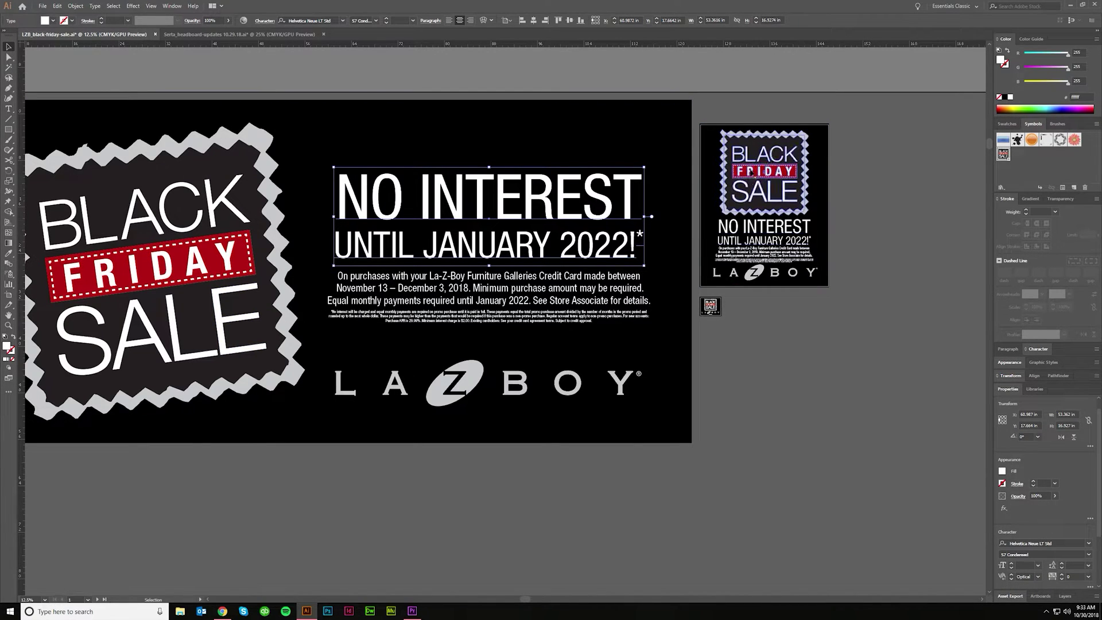
pyautogui.scroll(3, 754, 292)
pyautogui.scroll(3, 644, 338)
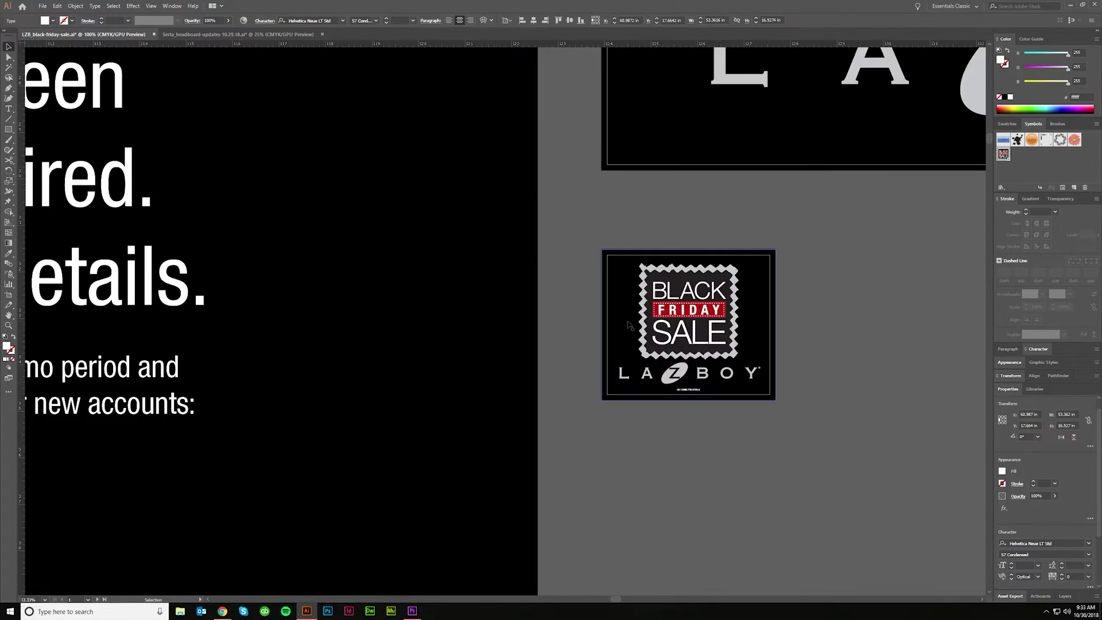
pyautogui.hscroll(2, 631, 321)
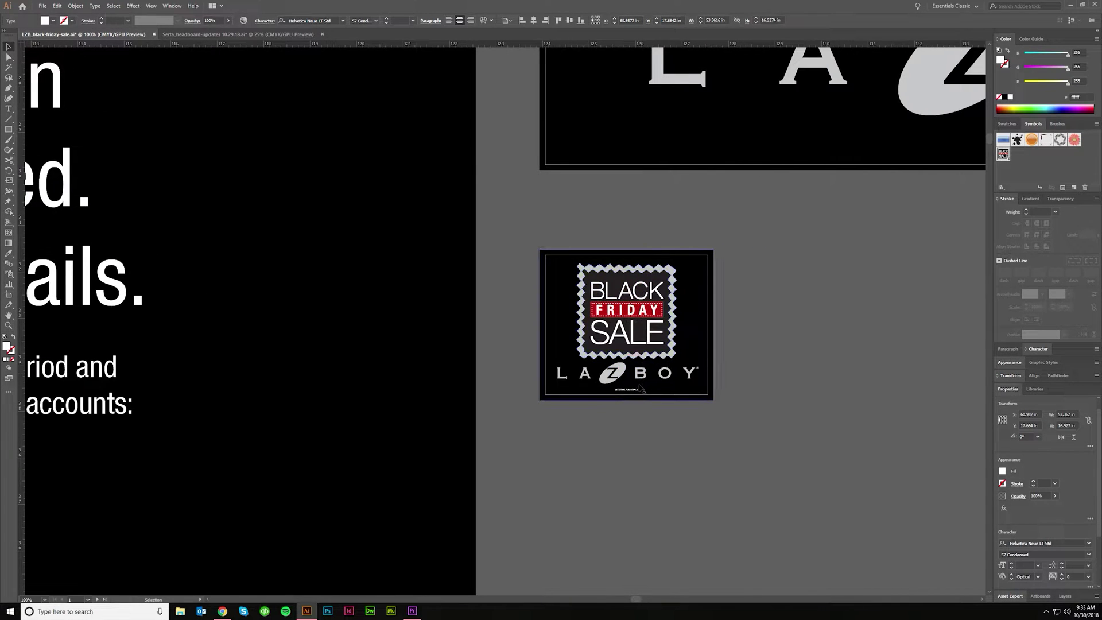
pyautogui.scroll(-6, 641, 388)
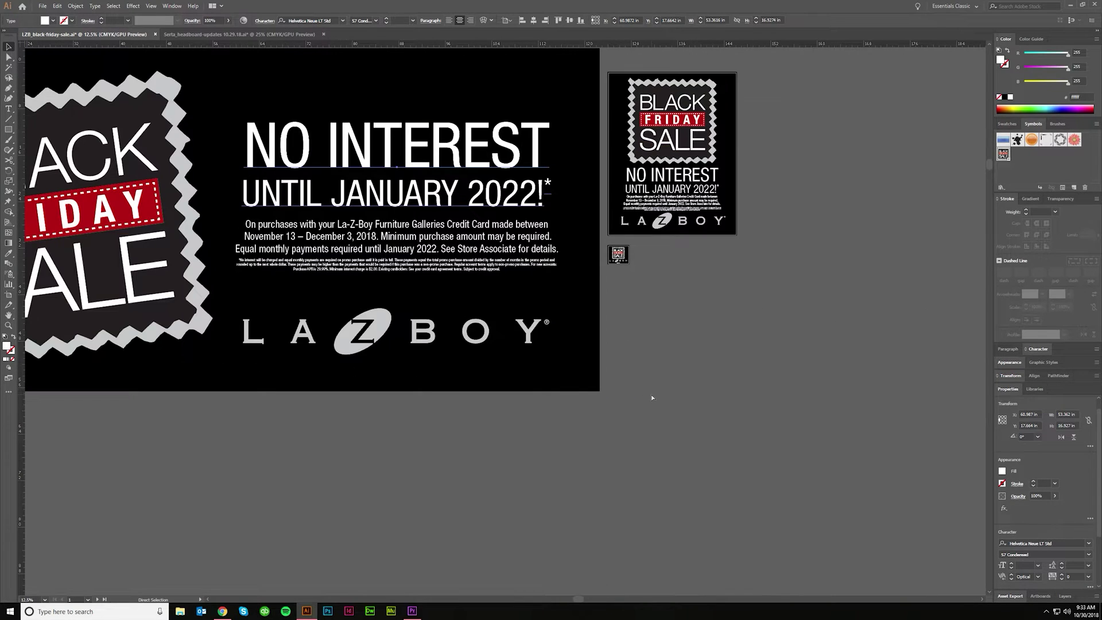
pyautogui.hscroll(-1, 652, 396)
pyautogui.click(733, 381)
pyautogui.scroll(1, 732, 381)
pyautogui.hscroll(-2, 732, 381)
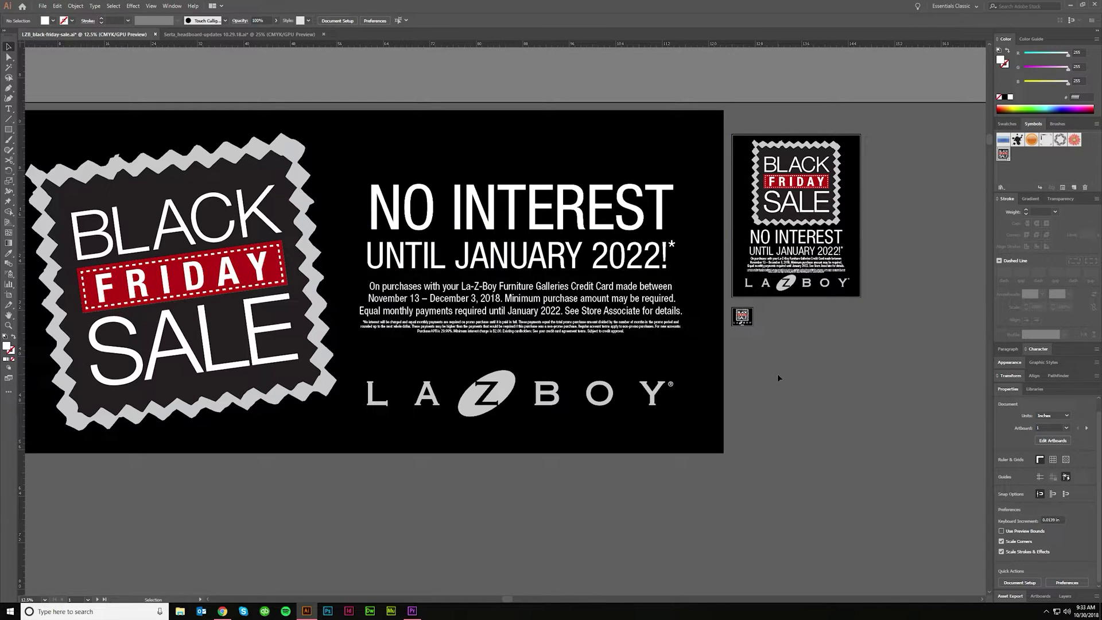
pyautogui.hscroll(1, 767, 372)
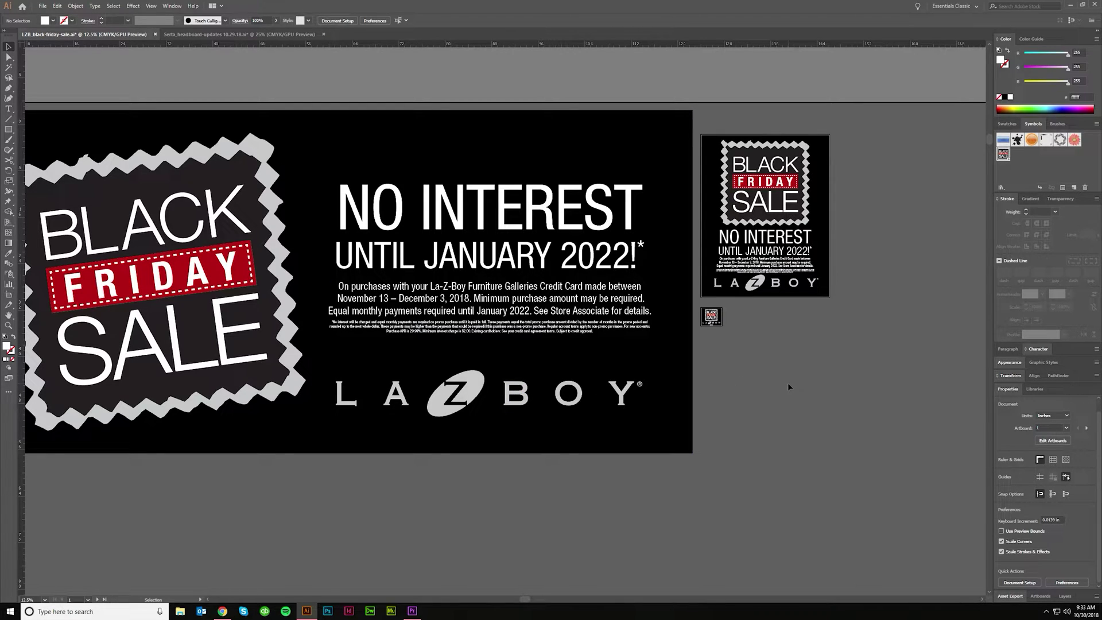
pyautogui.hotkey('ctrl', '-')
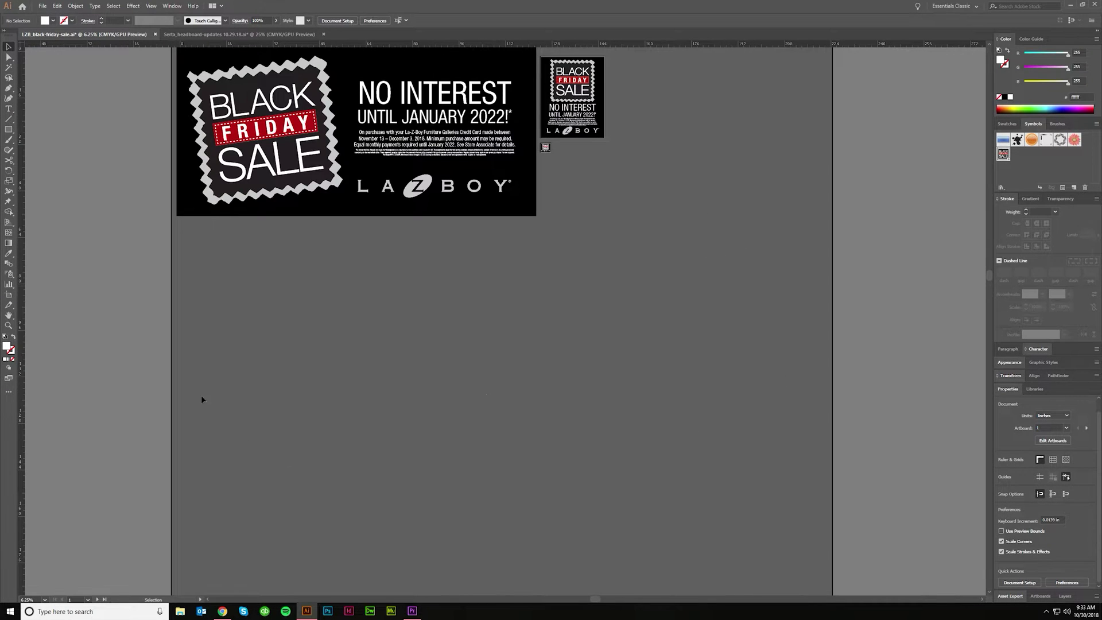
pyautogui.hotkey('ctrl', '+')
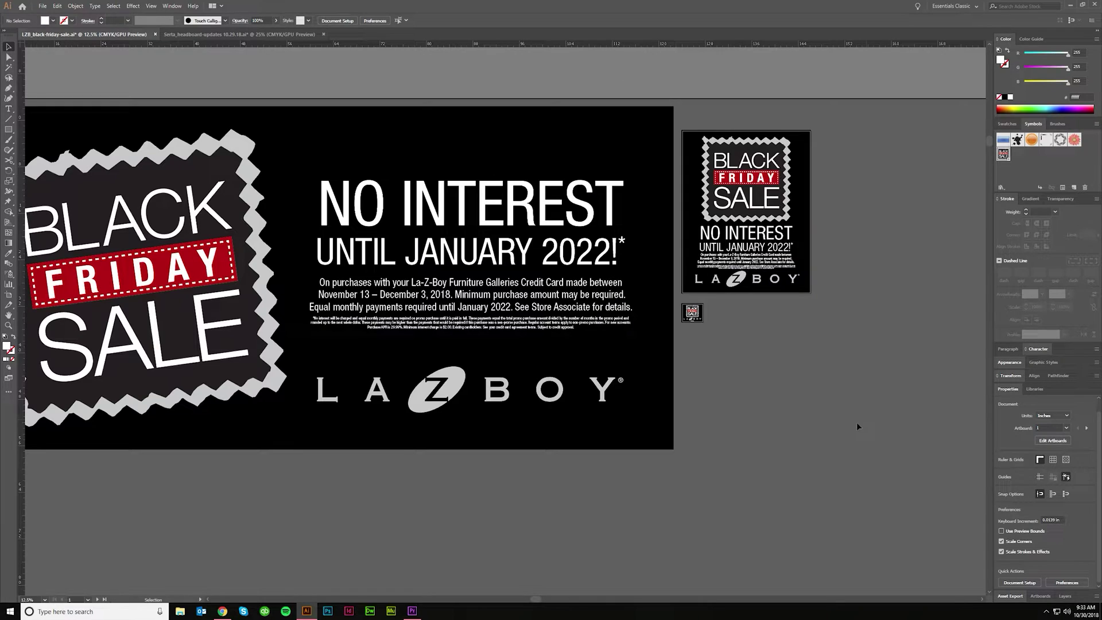
pyautogui.scroll(-1, 1080, 529)
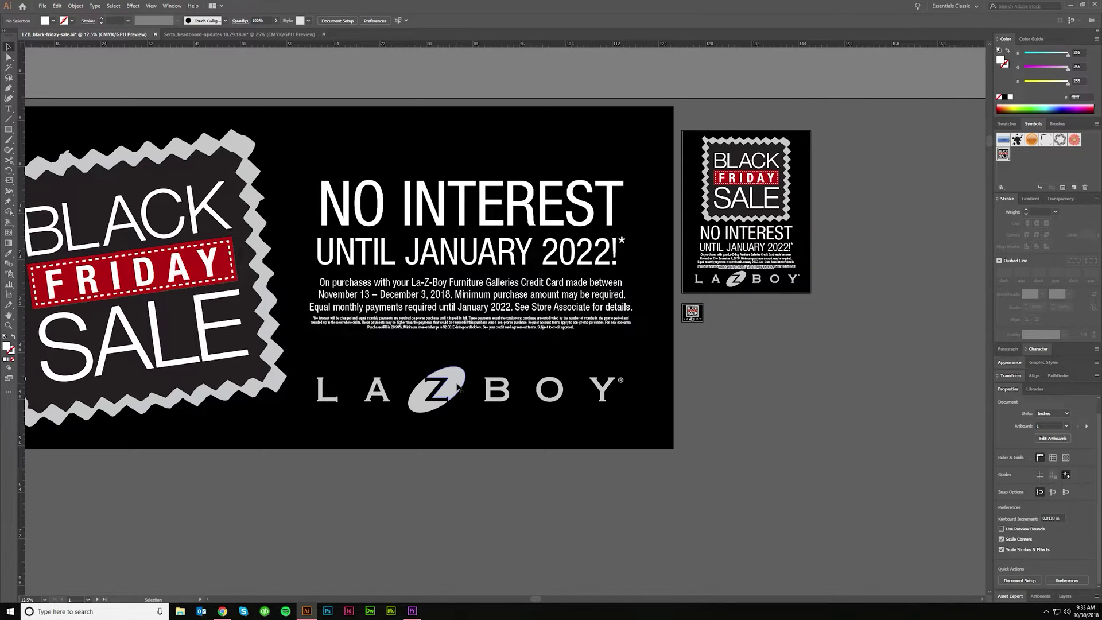
# - Recolor the La-Z-Boy logo to the red swatch on all three artboards at once using Global Edit
pyautogui.click(459, 389)
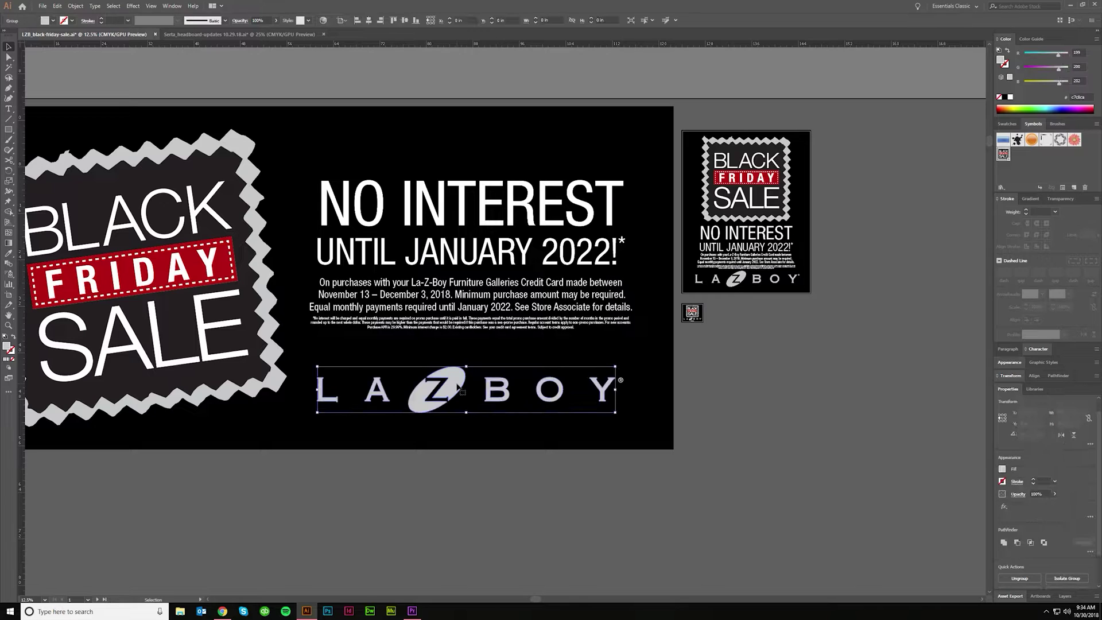
pyautogui.scroll(-3, 1070, 537)
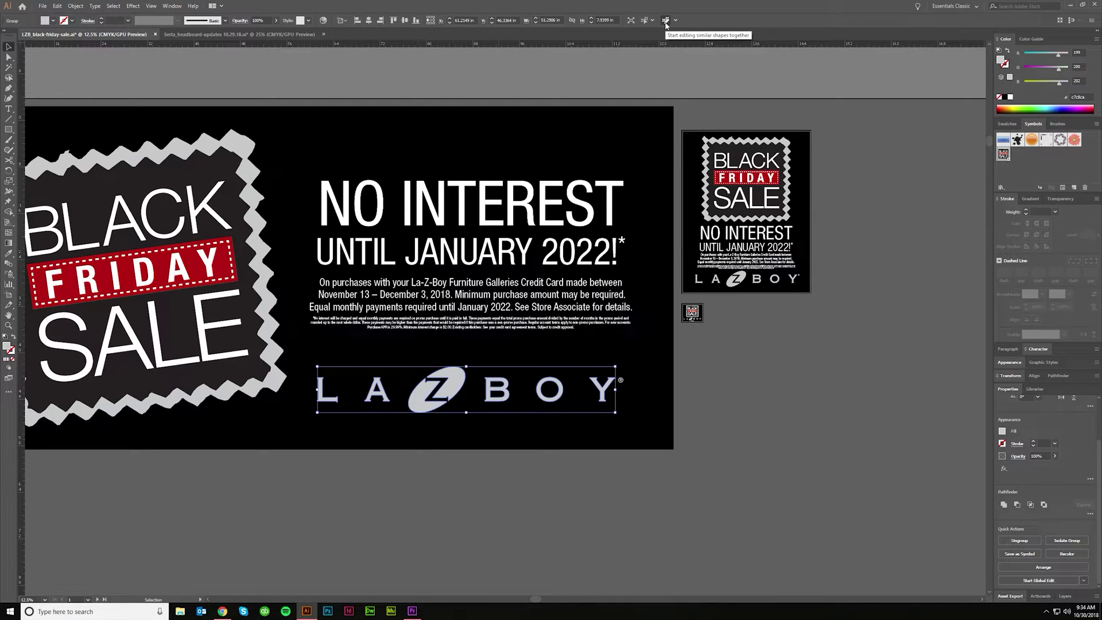
pyautogui.click(1039, 581)
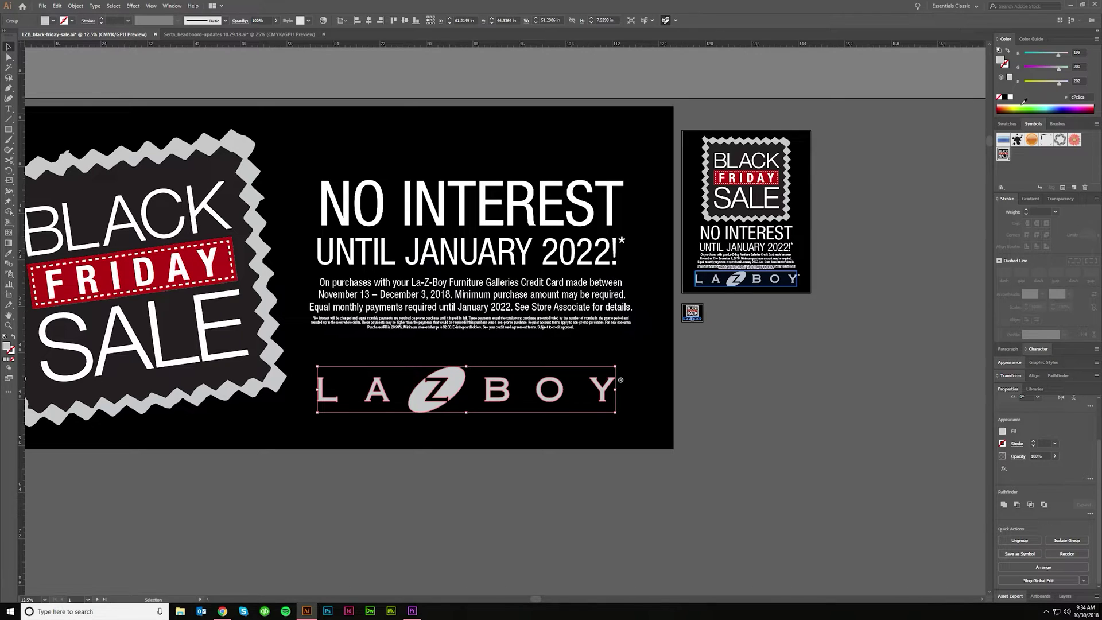
pyautogui.click(1006, 123)
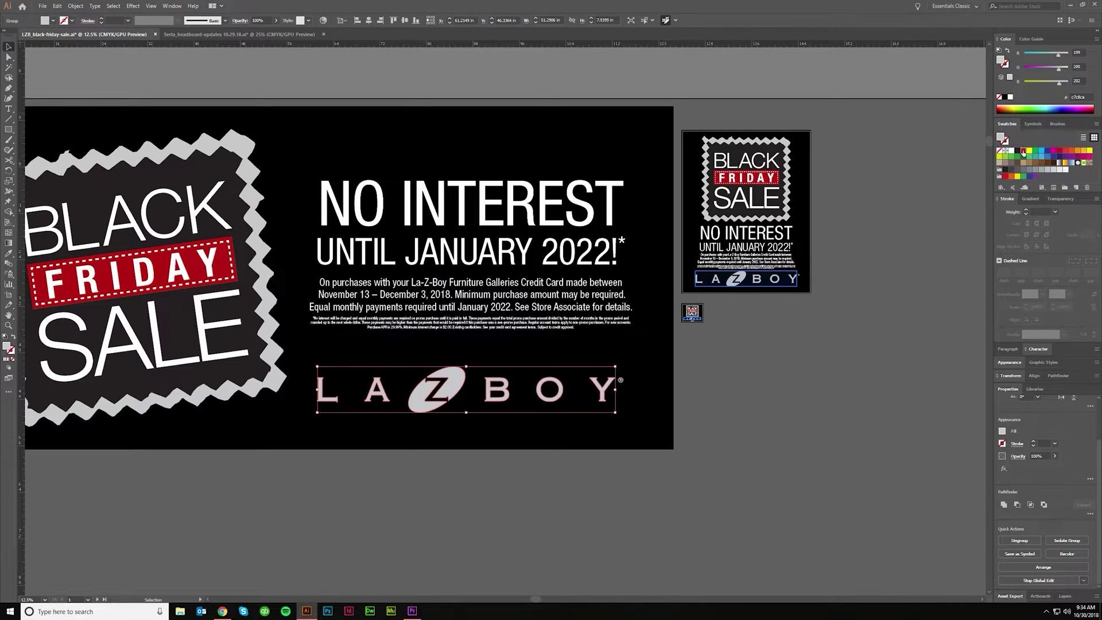
pyautogui.click(1023, 151)
pyautogui.click(777, 369)
# - Inspect the La-Z-Boy logo color on the banner, the medium sign and the smallest sign
pyautogui.hscroll(-1, 772, 383)
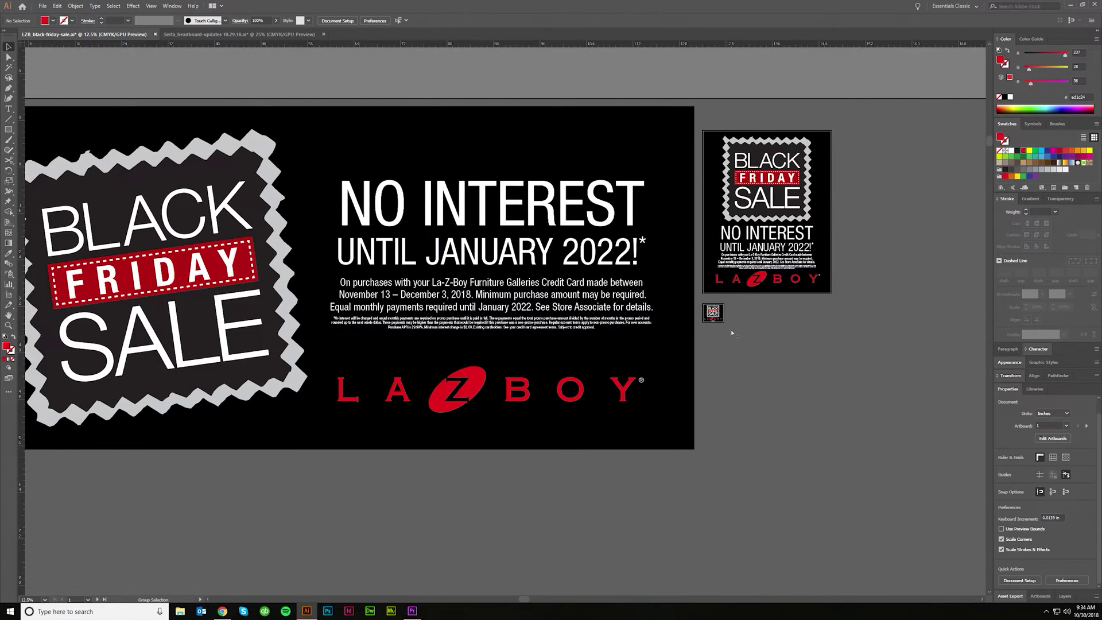
pyautogui.scroll(6, 731, 330)
pyautogui.hscroll(3, 665, 367)
pyautogui.scroll(3, 731, 395)
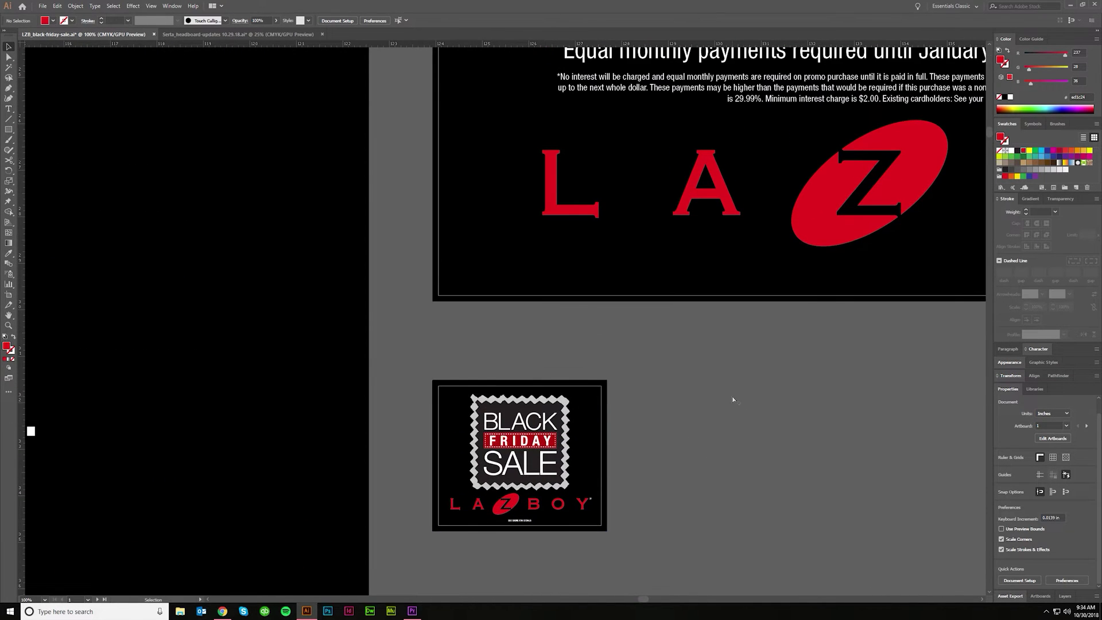
pyautogui.scroll(-7, 732, 394)
pyautogui.hscroll(-2, 650, 380)
pyautogui.scroll(1, 655, 380)
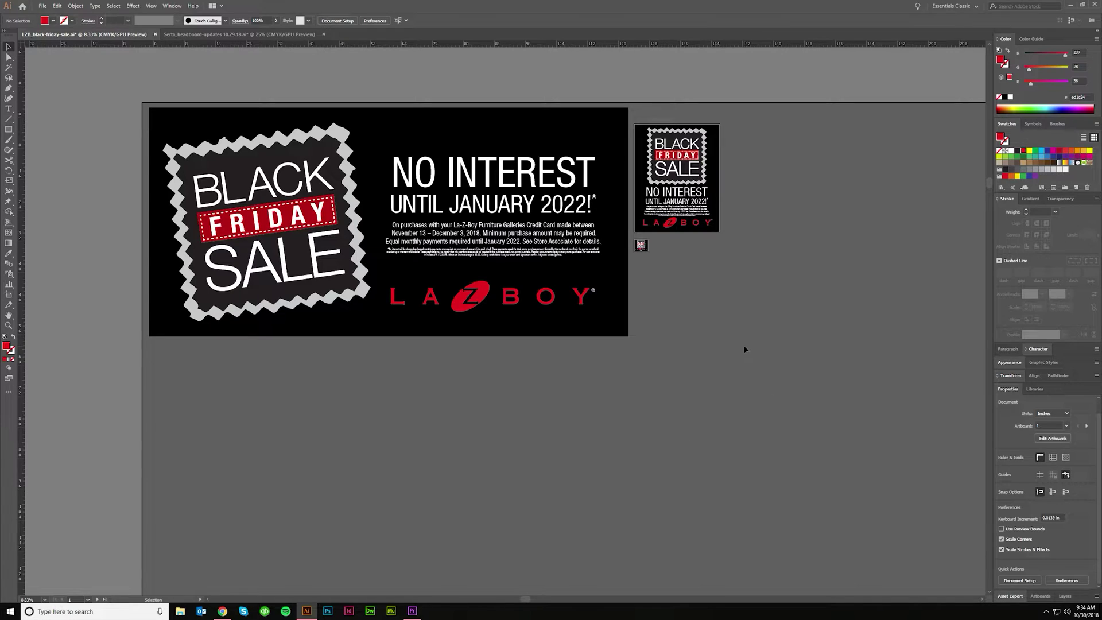
pyautogui.scroll(1, 652, 283)
pyautogui.moveTo(661, 284); pyautogui.dragTo(713, 295)
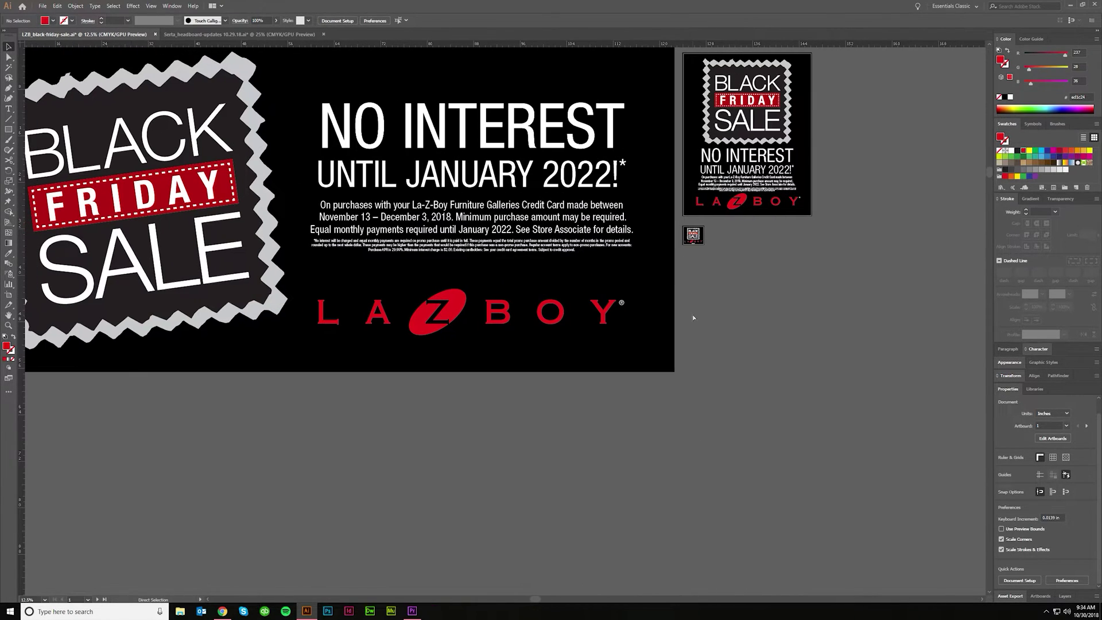
# - Undo the red recoloring of the La-Z-Boy logos
pyautogui.hotkey('ctrl', 'z')
pyautogui.hotkey('ctrl', 'z')
pyautogui.hotkey('ctrl', 'z')
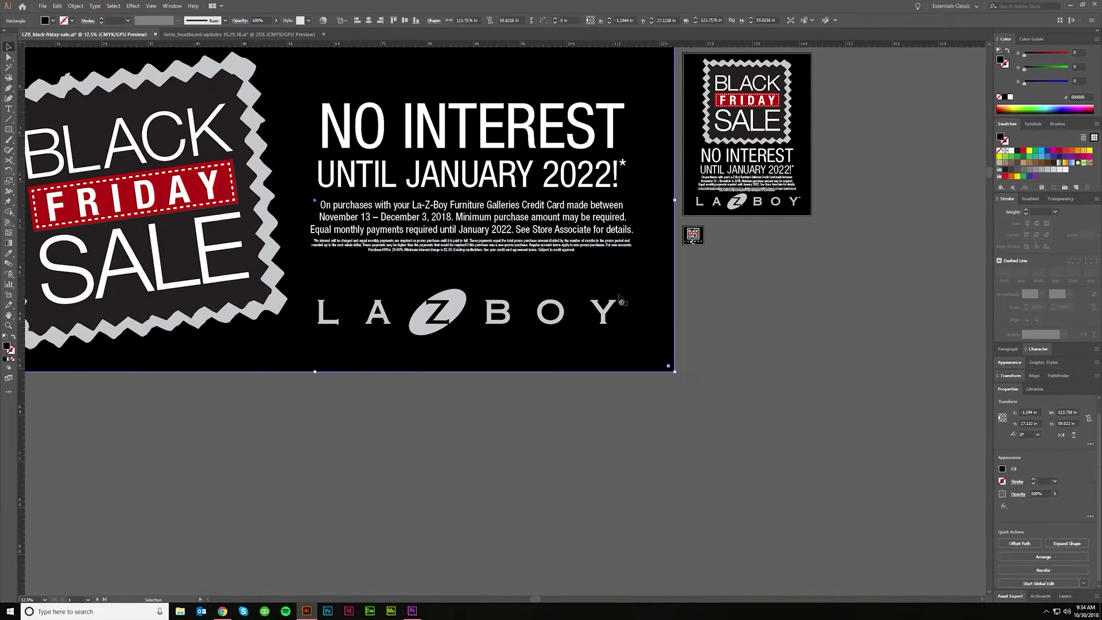
# - Select the La-Z-Boy logos on the three artboards one by one and clear the selection
pyautogui.scroll(3, 654, 252)
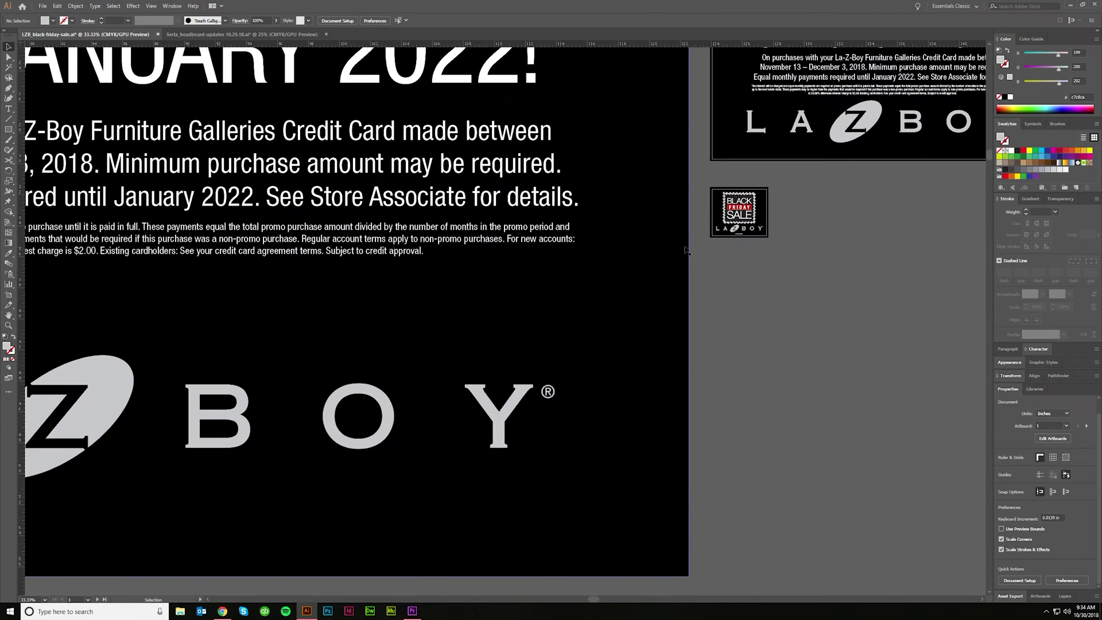
pyautogui.scroll(-2, 732, 237)
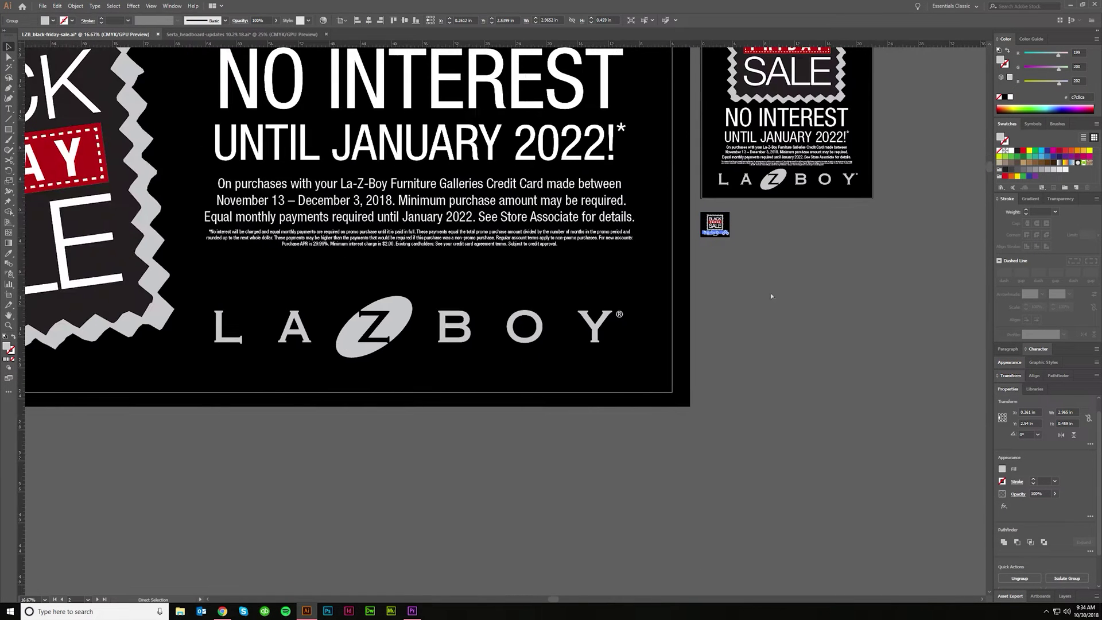
pyautogui.click(748, 323)
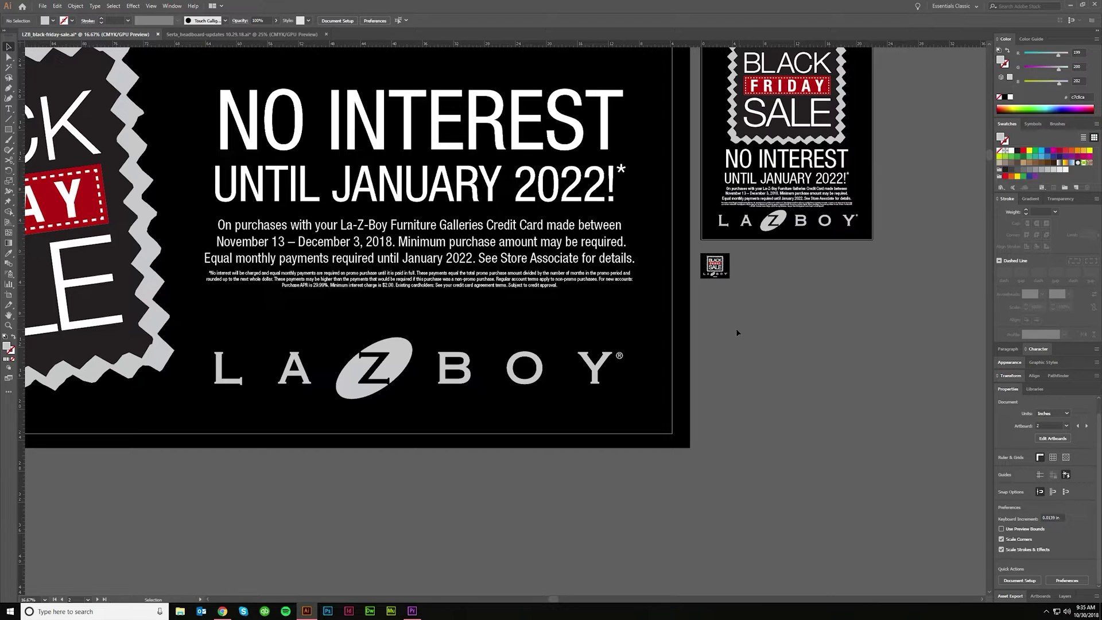
pyautogui.click(711, 276)
pyautogui.scroll(2, 771, 251)
pyautogui.click(781, 200)
pyautogui.scroll(-3, 506, 447)
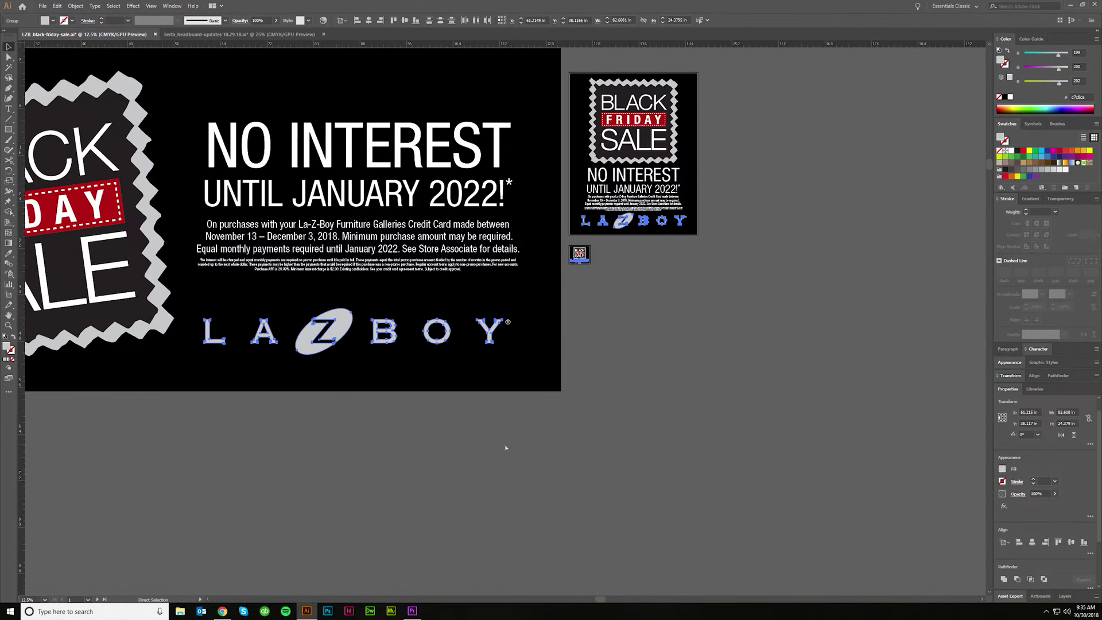
pyautogui.hscroll(-2, 505, 445)
pyautogui.click(543, 423)
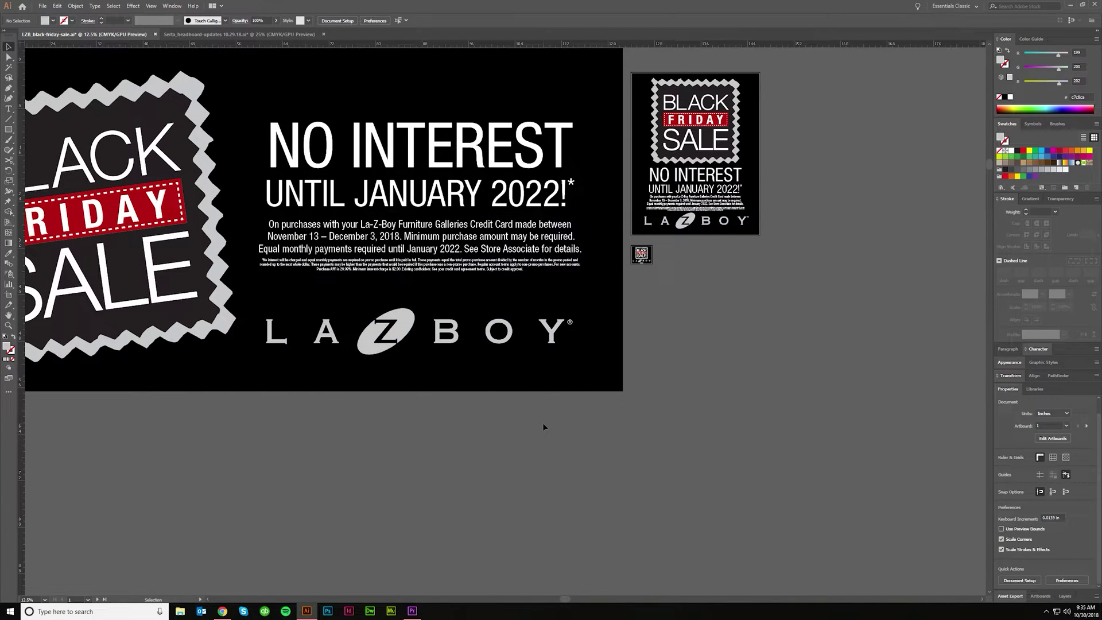
# - Bring up the Serta_headboard-updates document and review its four mattress price signs
pyautogui.scroll(2, 542, 422)
pyautogui.hscroll(-4, 543, 423)
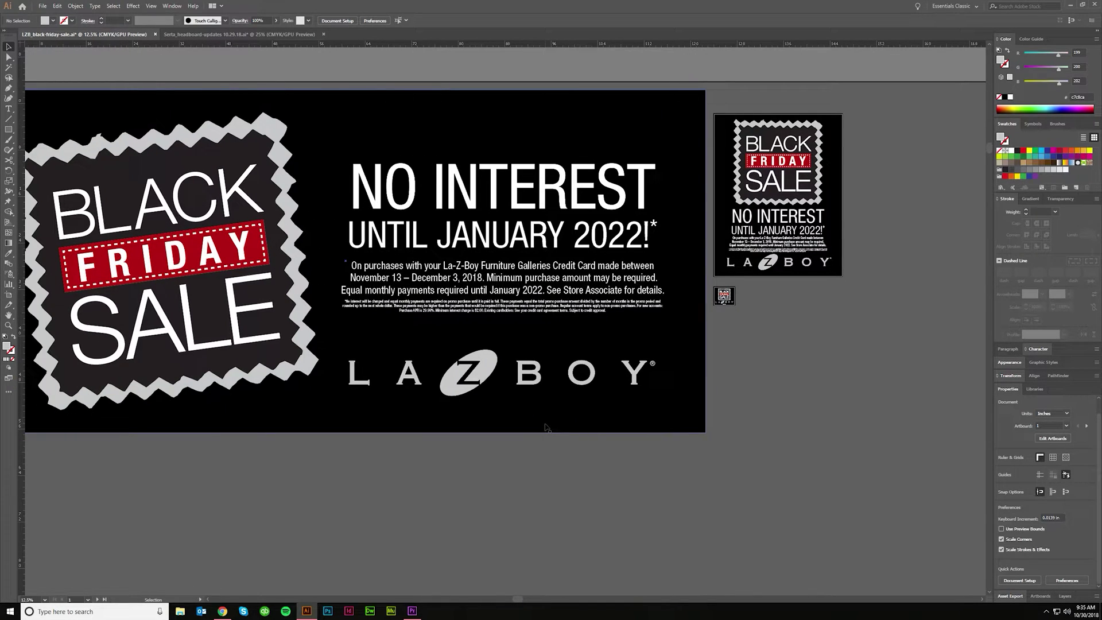
pyautogui.click(264, 33)
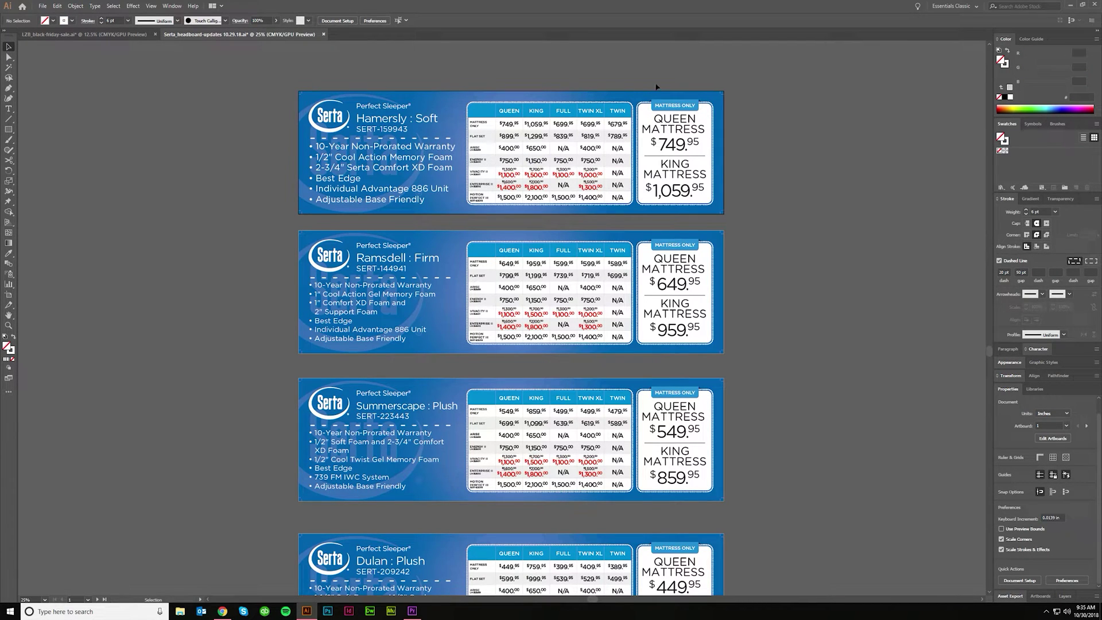
pyautogui.scroll(-1, 736, 175)
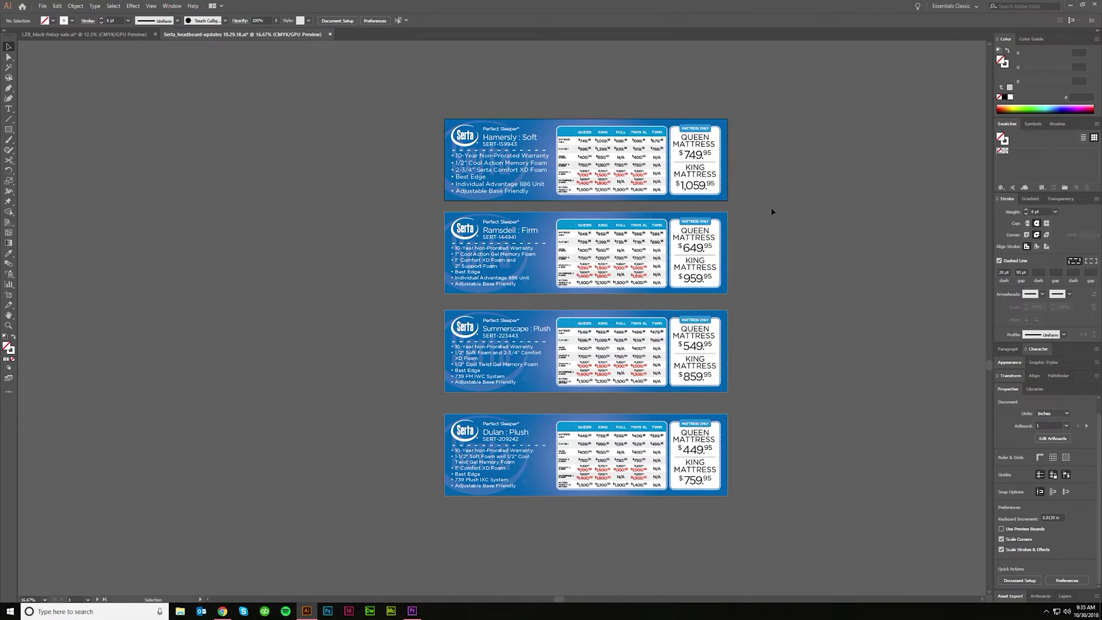
pyautogui.scroll(-1, 769, 206)
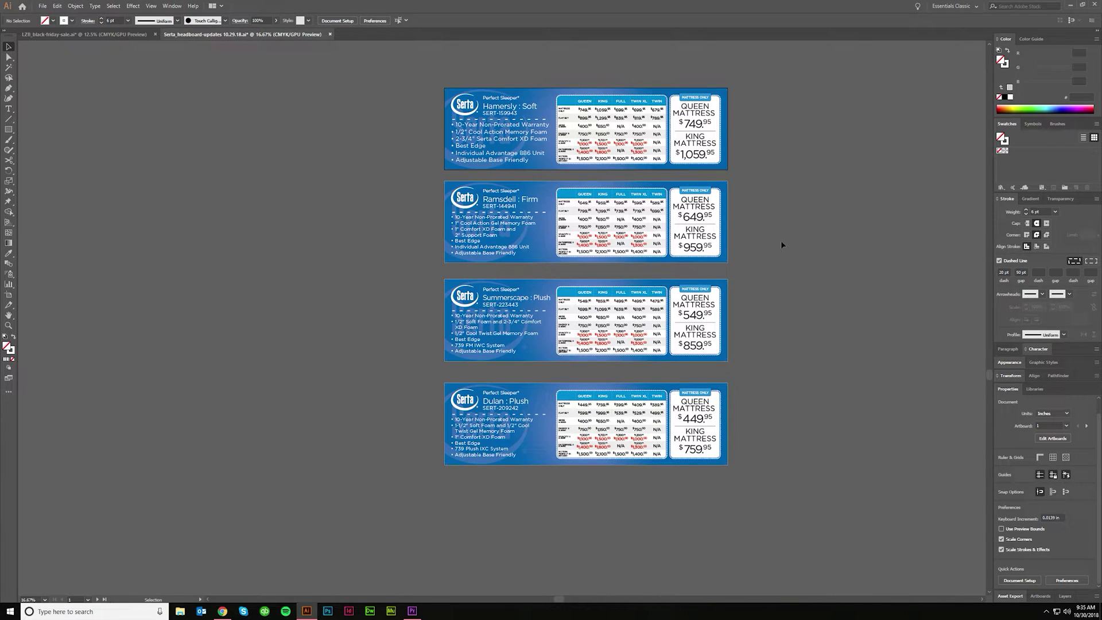
pyautogui.scroll(1, 778, 248)
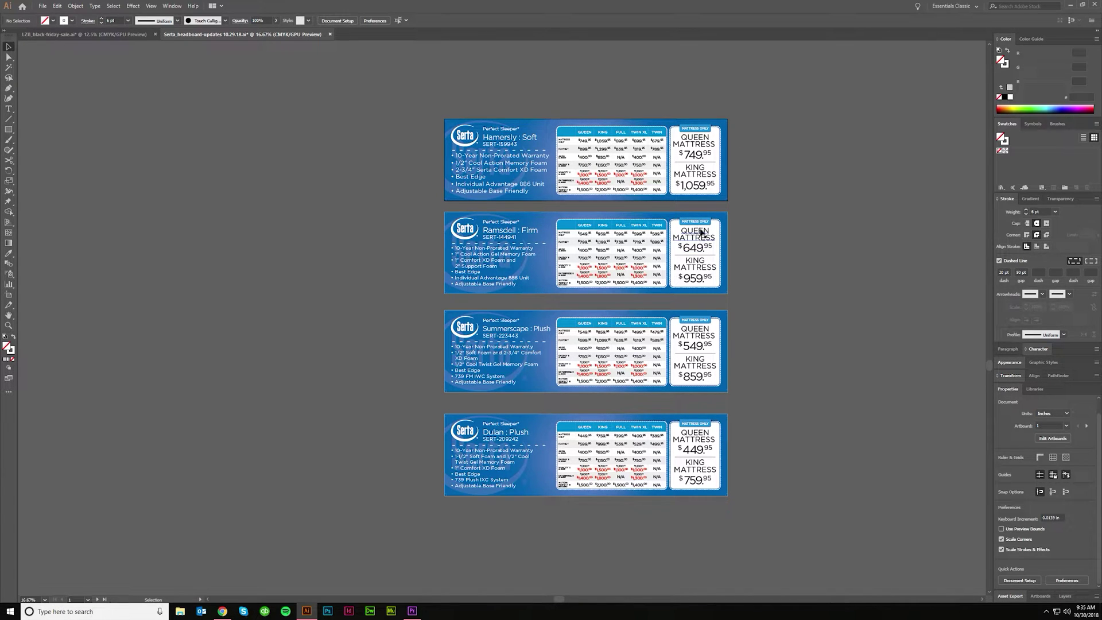
# - Select the QUEEN MATTRESS text on the Hamersly, Ramsdell, Summerscape and Dulan signs together
pyautogui.scroll(1, 708, 148)
pyautogui.click(710, 147)
pyautogui.scroll(1, 712, 150)
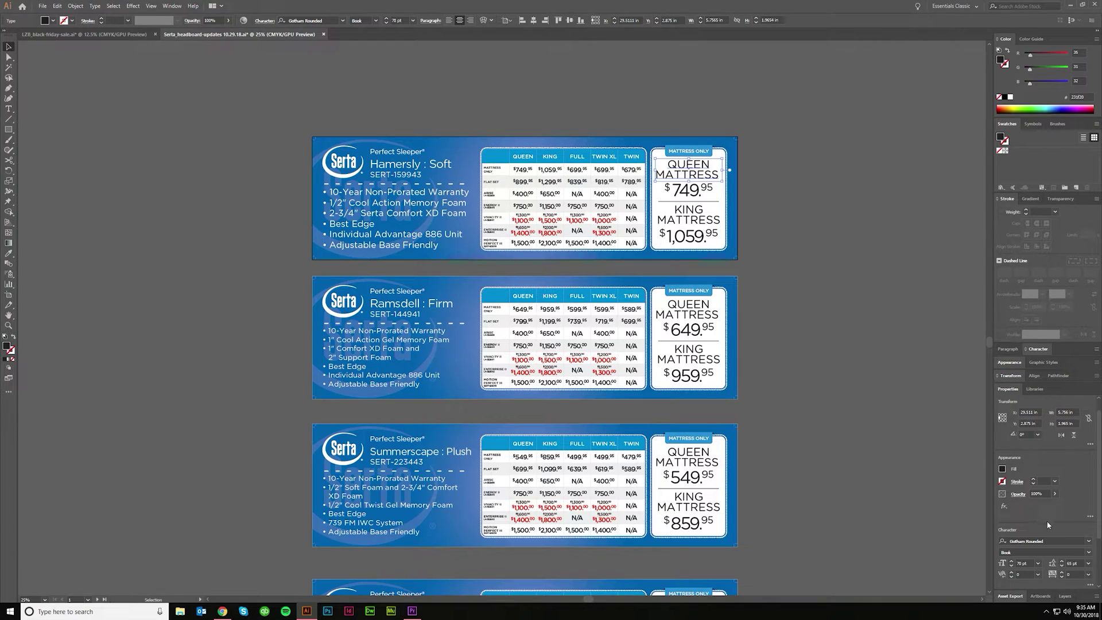
pyautogui.scroll(-2, 1048, 524)
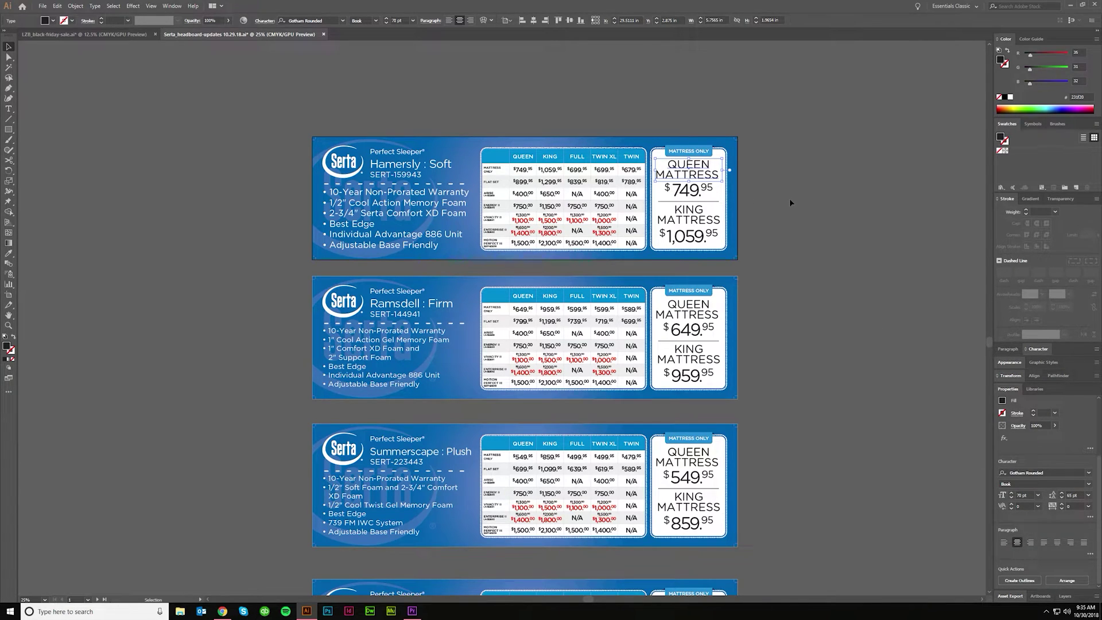
pyautogui.keyDown('shift'); pyautogui.click(702, 318); pyautogui.keyUp('shift')
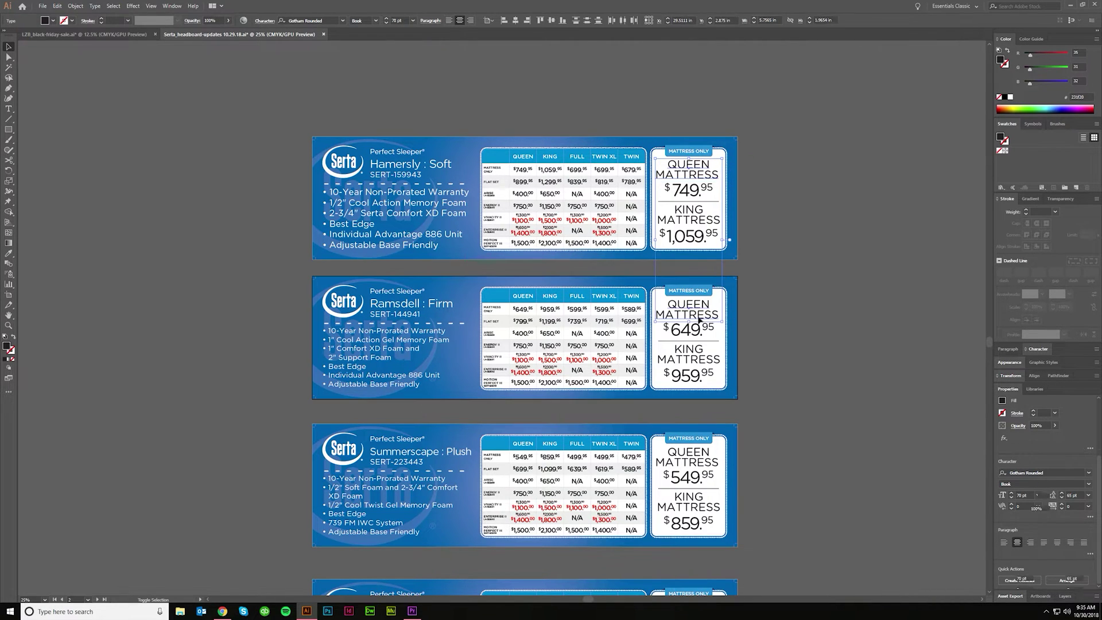
pyautogui.scroll(-4, 749, 358)
pyautogui.keyDown('shift'); pyautogui.click(717, 416); pyautogui.keyUp('shift')
pyautogui.scroll(-3, 738, 444)
pyautogui.scroll(-1, 738, 445)
pyautogui.keyDown('shift'); pyautogui.click(699, 540); pyautogui.keyUp('shift')
pyautogui.scroll(6, 741, 317)
pyautogui.scroll(-1, 736, 310)
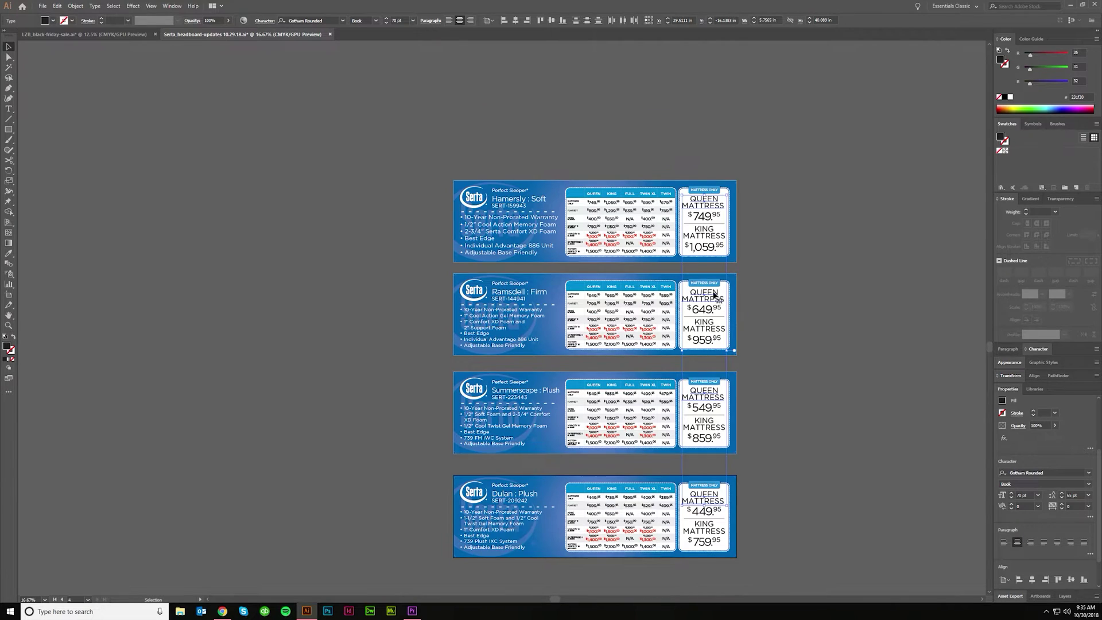
# - Try moving the four selected QUEEN MATTRESS texts off the signs, undo the move and deselect them
pyautogui.moveTo(715, 295); pyautogui.dragTo(837, 300)
pyautogui.hotkey('ctrl', 'z')
pyautogui.click(855, 305)
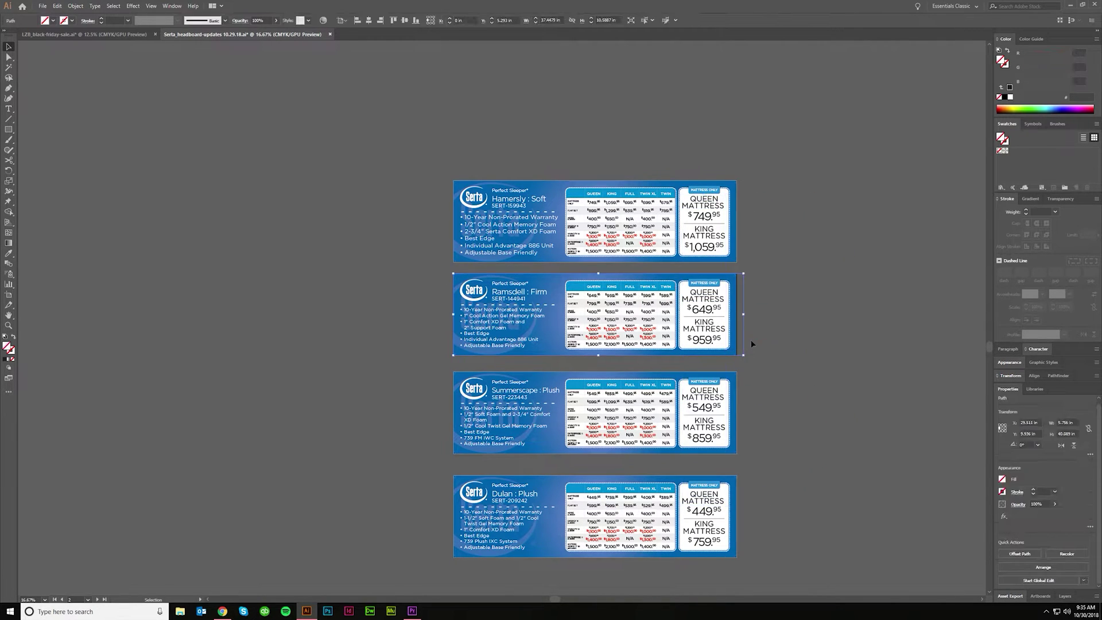
# - Reselect the QUEEN MATTRESS text on all four Serta signs, from Hamersly down to Dulan
pyautogui.click(714, 208)
pyautogui.hscroll(1, 719, 239)
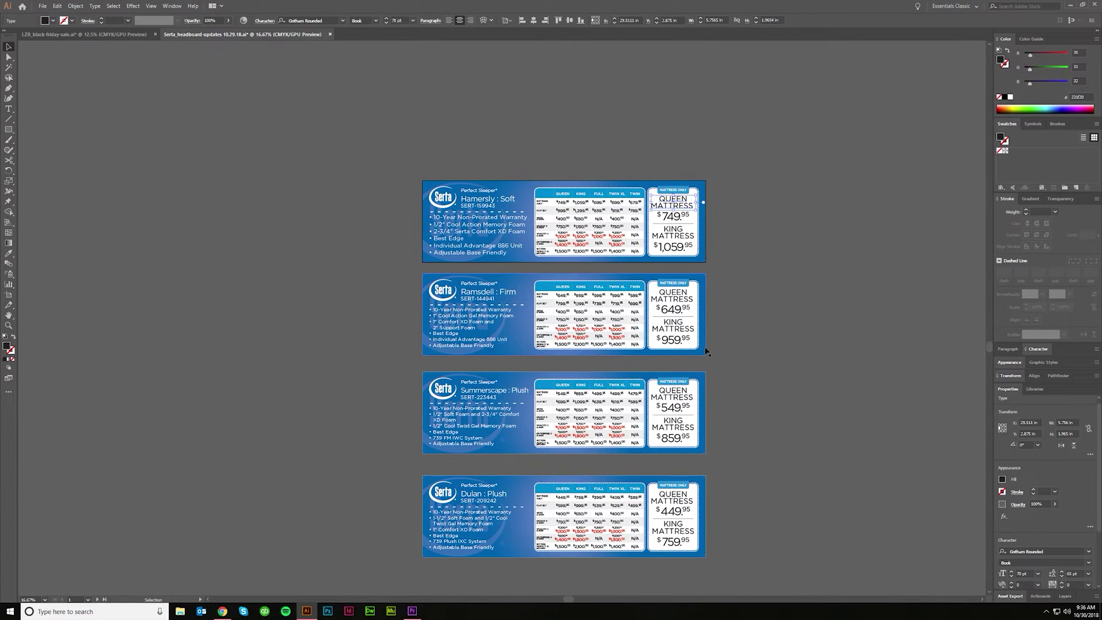
pyautogui.keyDown('shift'); pyautogui.click(683, 305); pyautogui.keyUp('shift')
pyautogui.keyDown('shift'); pyautogui.click(680, 398); pyautogui.keyUp('shift')
pyautogui.keyDown('shift'); pyautogui.click(681, 505); pyautogui.keyUp('shift')
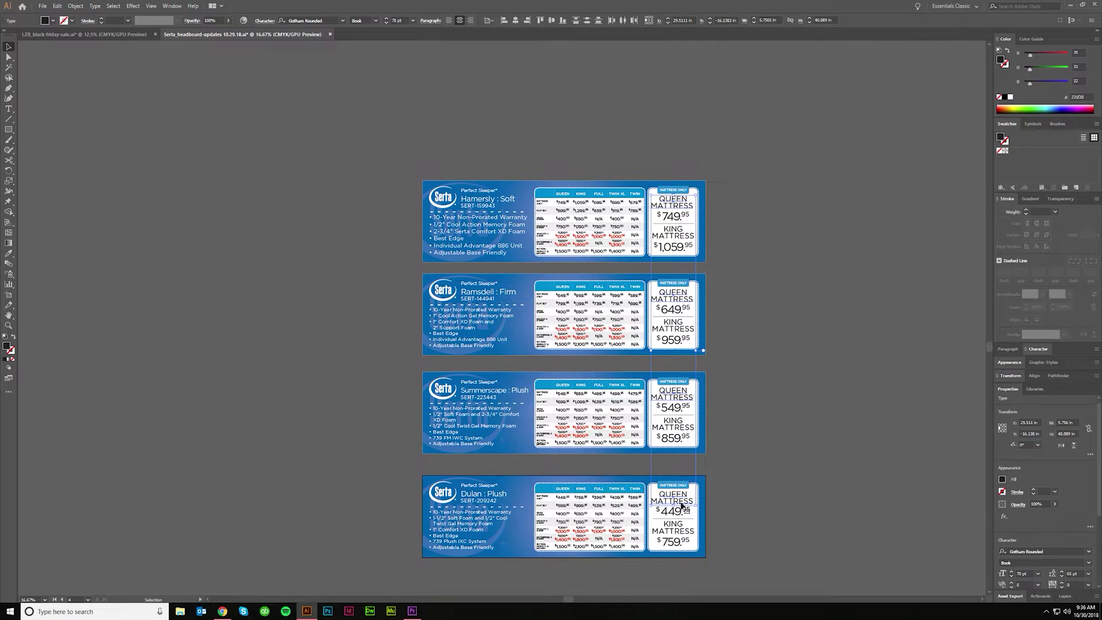
# - Convert the four selected QUEEN MATTRESS texts to outlines, try moving the Ramsdell one off its sign and undo that move
pyautogui.hotkey('ctrl', 'g')
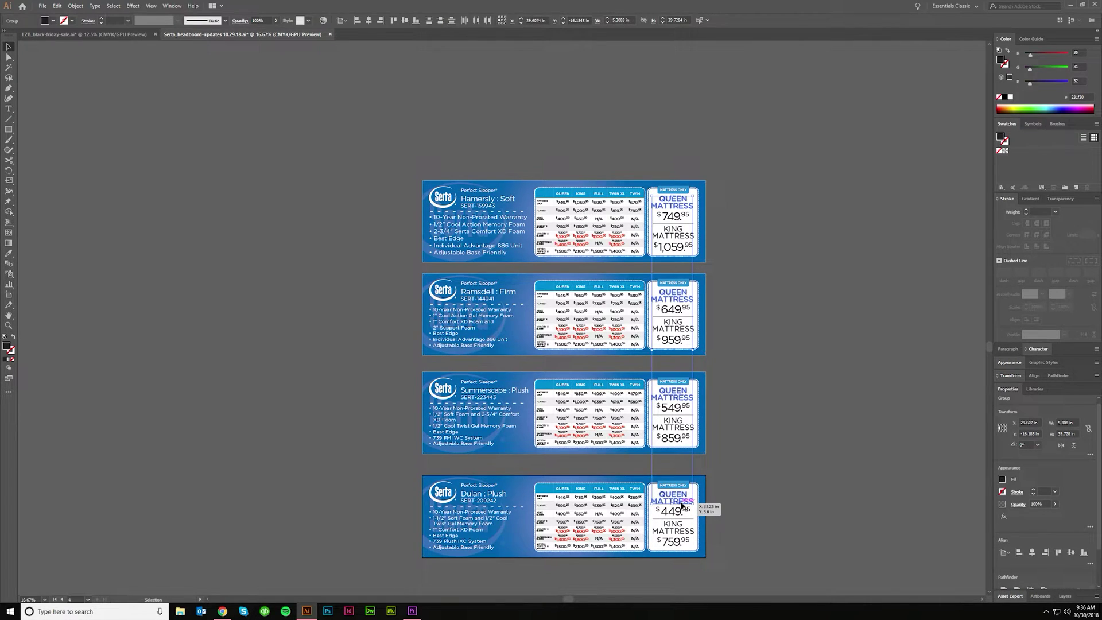
pyautogui.click(709, 291)
pyautogui.moveTo(687, 302); pyautogui.dragTo(745, 308)
pyautogui.hotkey('ctrl', 'z')
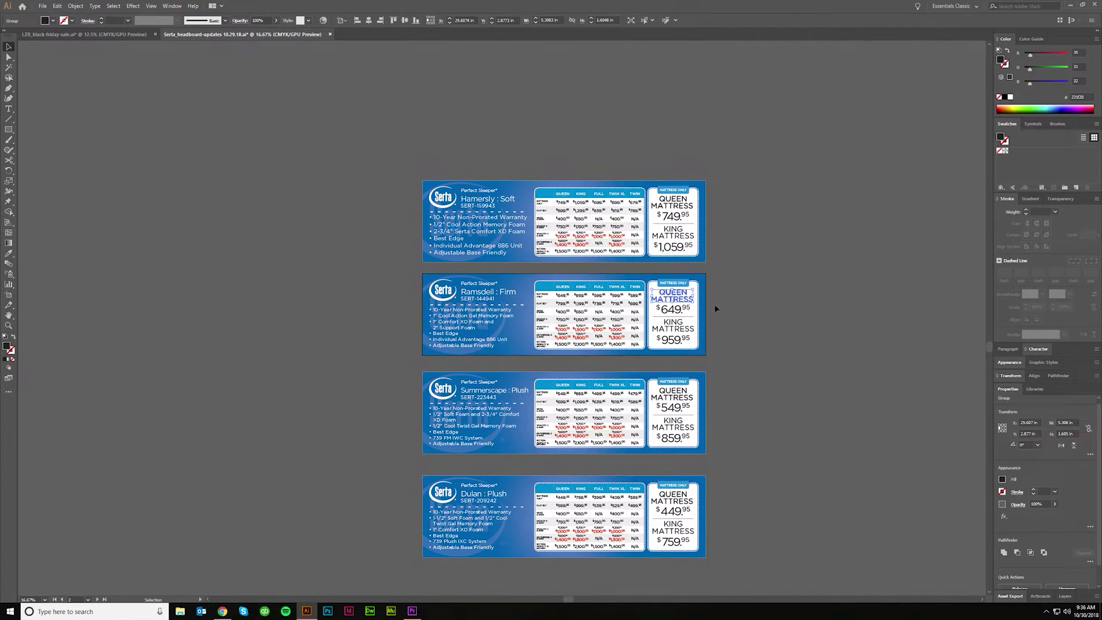
# - Use Global Edit from the Ramsdell sign's QUEEN MATTRESS outlines to recolor the matching wording red on all four signs, and deselect
pyautogui.moveTo(676, 302); pyautogui.dragTo(676, 302)
pyautogui.scroll(-1, 1036, 536)
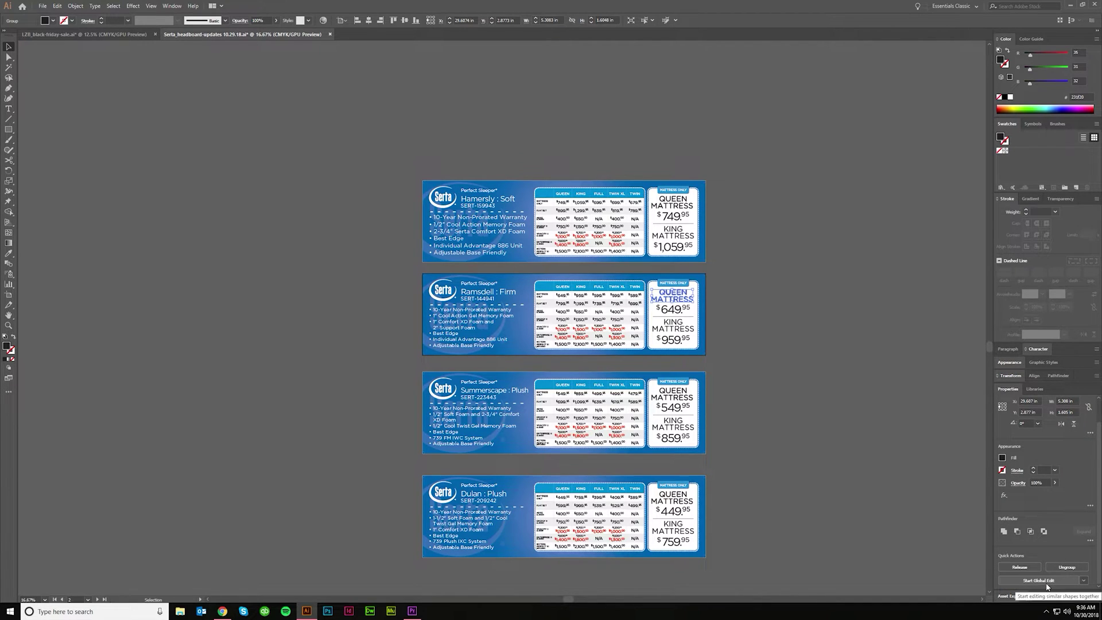
pyautogui.click(1046, 581)
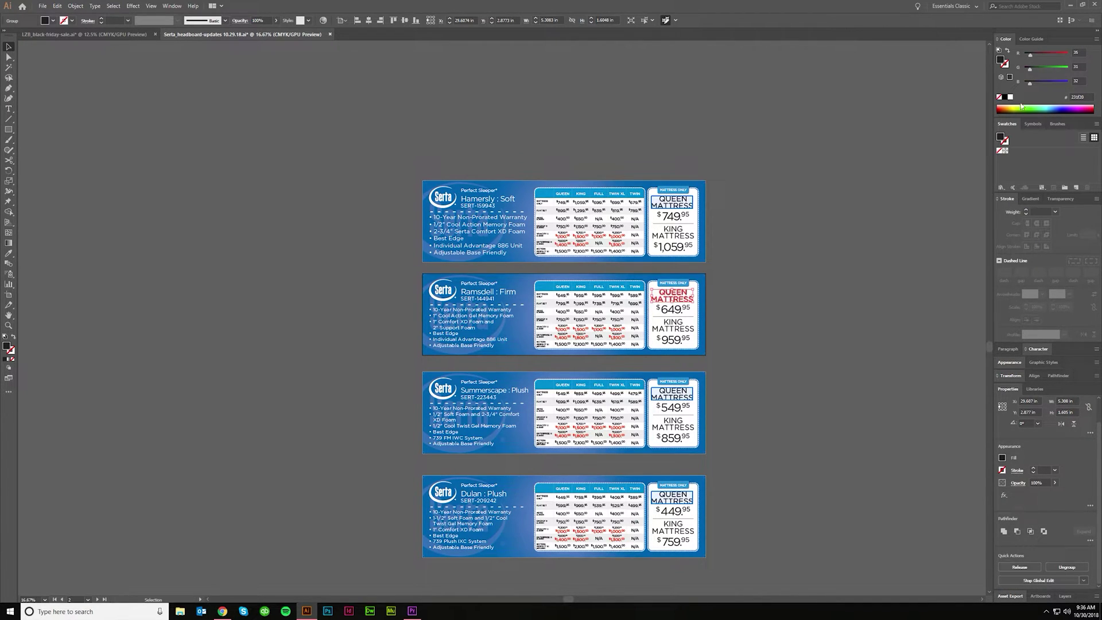
pyautogui.moveTo(1031, 55); pyautogui.dragTo(1068, 55)
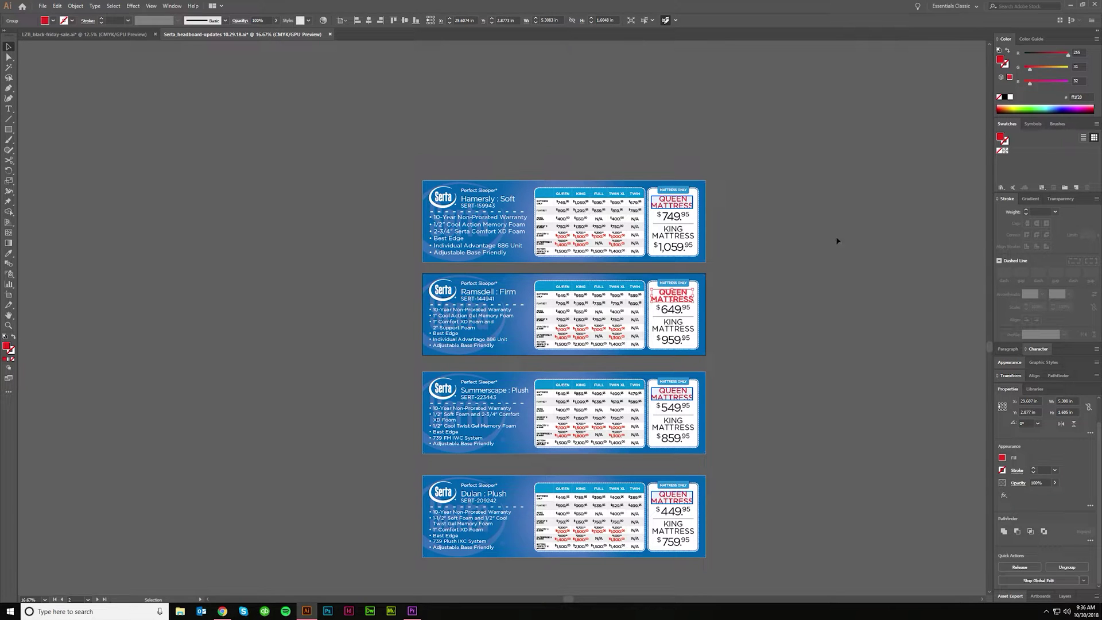
pyautogui.click(775, 331)
# - Select the dashed divider line on the Hamersly sign, try moving it off the sign and undo the move
pyautogui.scroll(4, 687, 478)
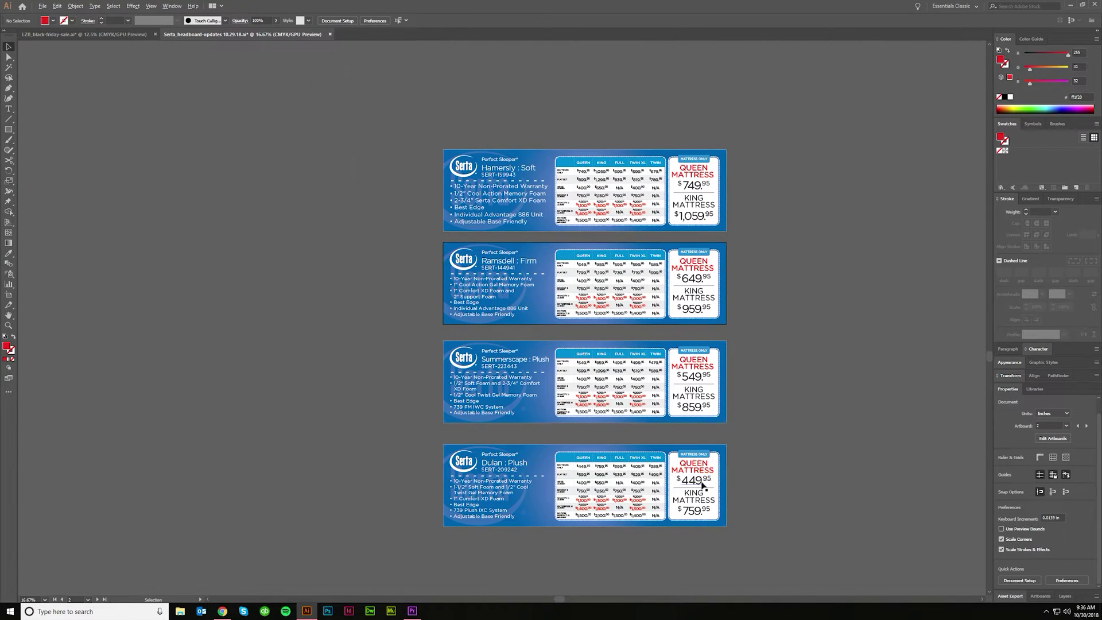
pyautogui.scroll(-5, 689, 480)
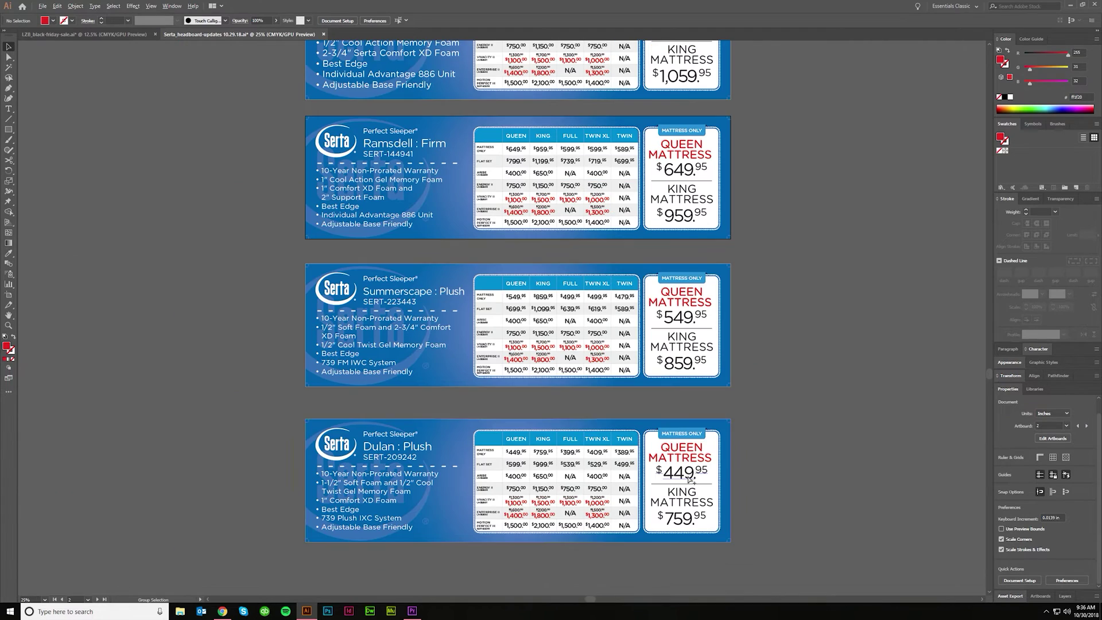
pyautogui.scroll(5, 790, 415)
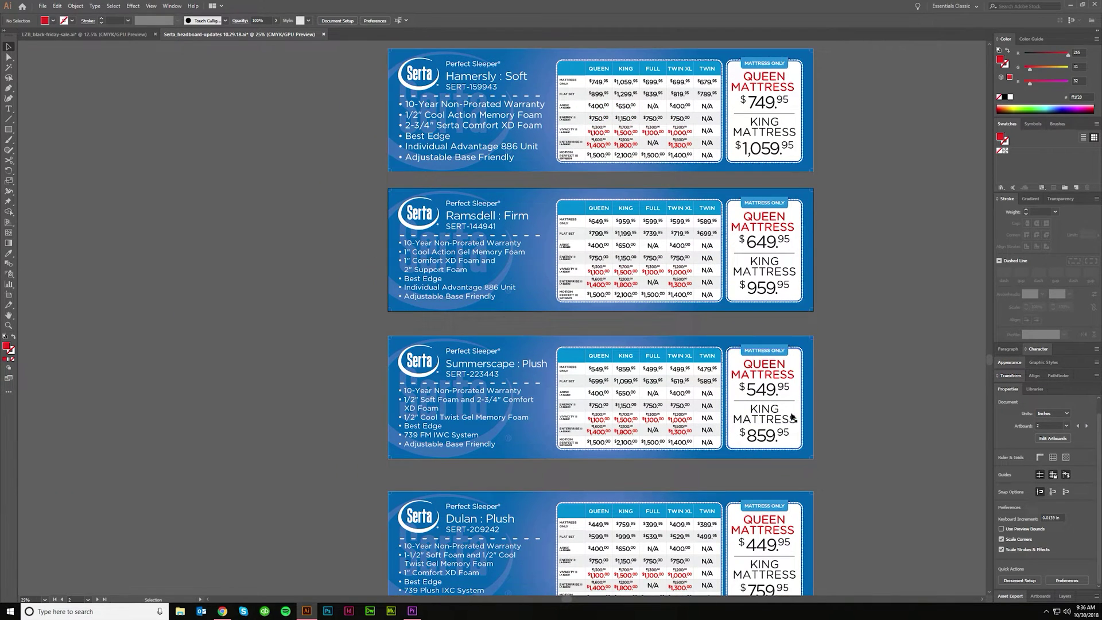
pyautogui.scroll(-4, 790, 415)
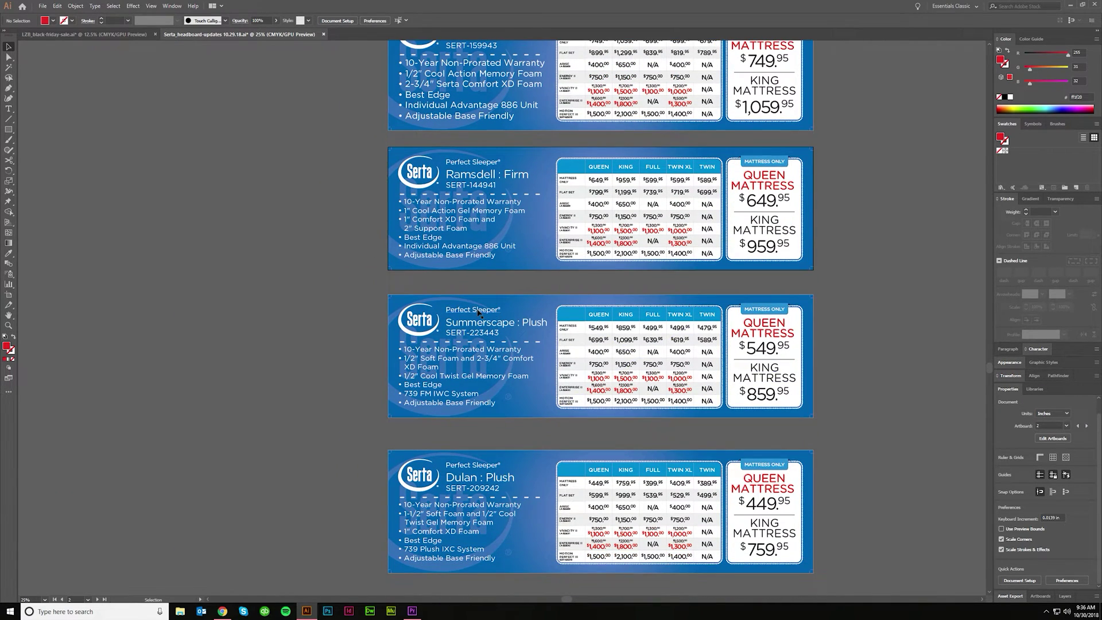
pyautogui.click(494, 344)
pyautogui.scroll(3, 330, 188)
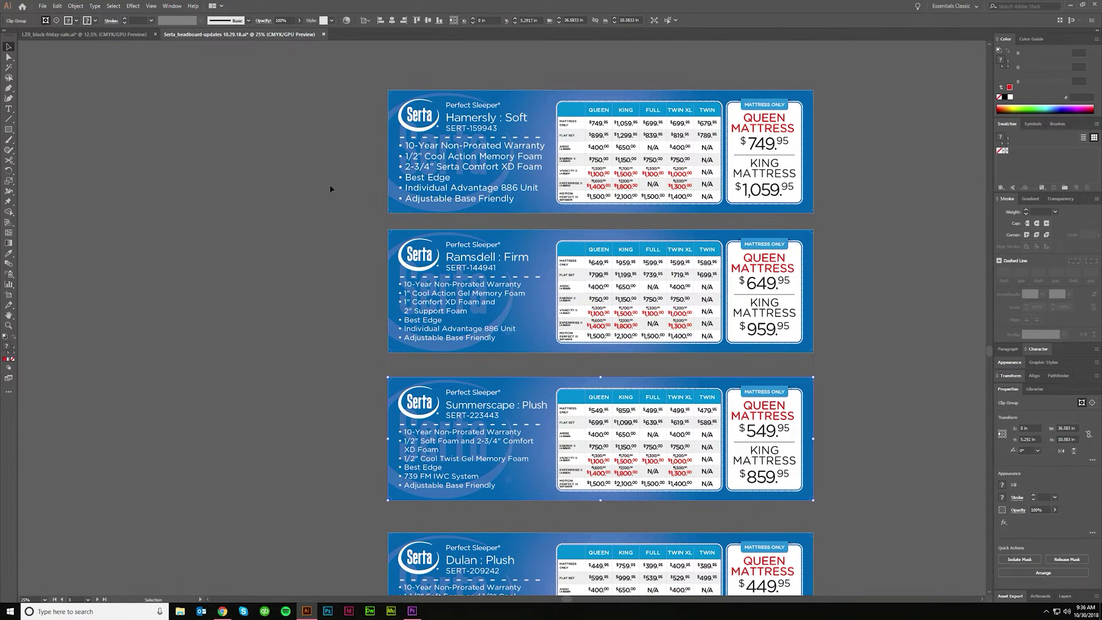
pyautogui.click(330, 189)
pyautogui.click(431, 137)
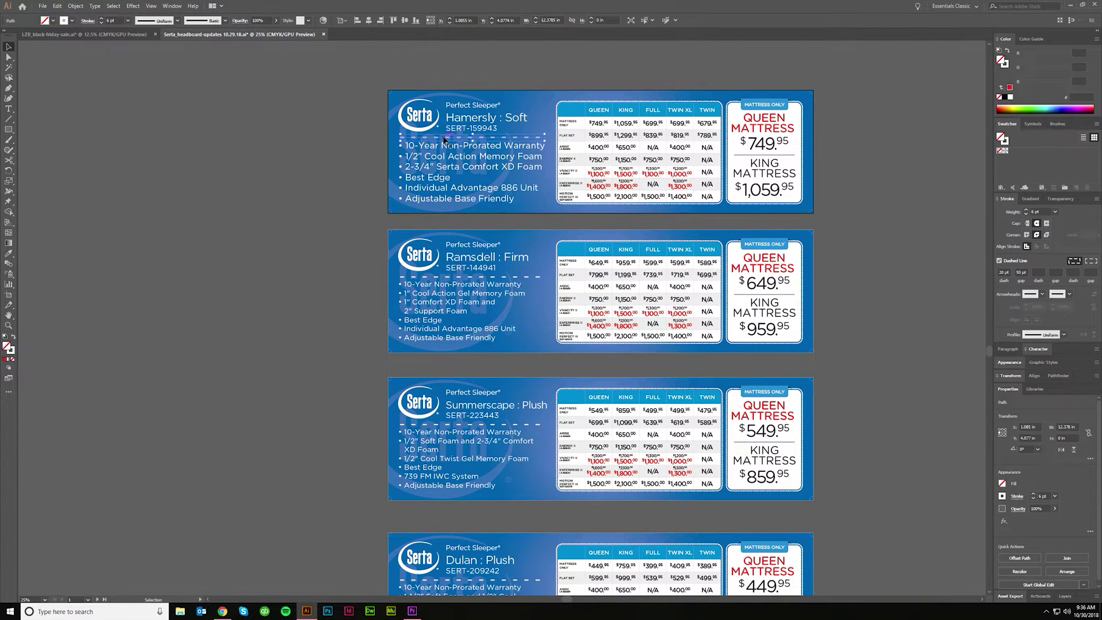
pyautogui.moveTo(437, 147); pyautogui.dragTo(315, 219)
pyautogui.hotkey('ctrl', 'z')
# - Use Global Edit from the Hamersly divider to give all matching dashed lines a 0 pt dash and 10 pt gap
pyautogui.scroll(7, 457, 130)
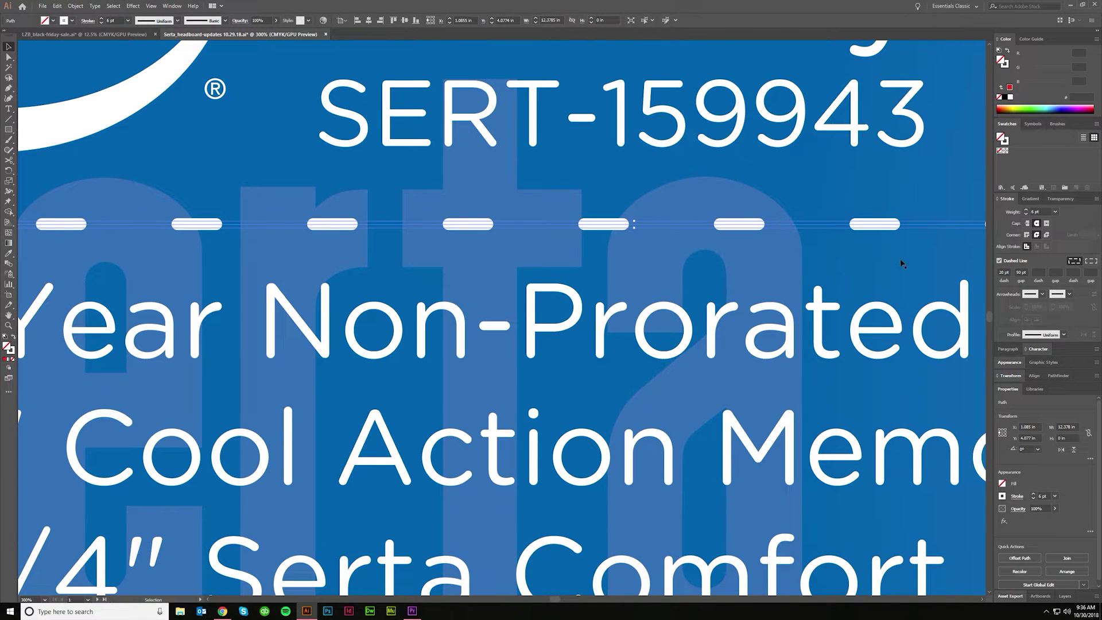
pyautogui.scroll(-7, 734, 298)
pyautogui.hscroll(5, 736, 310)
pyautogui.scroll(-2, 740, 338)
pyautogui.scroll(-2, 741, 338)
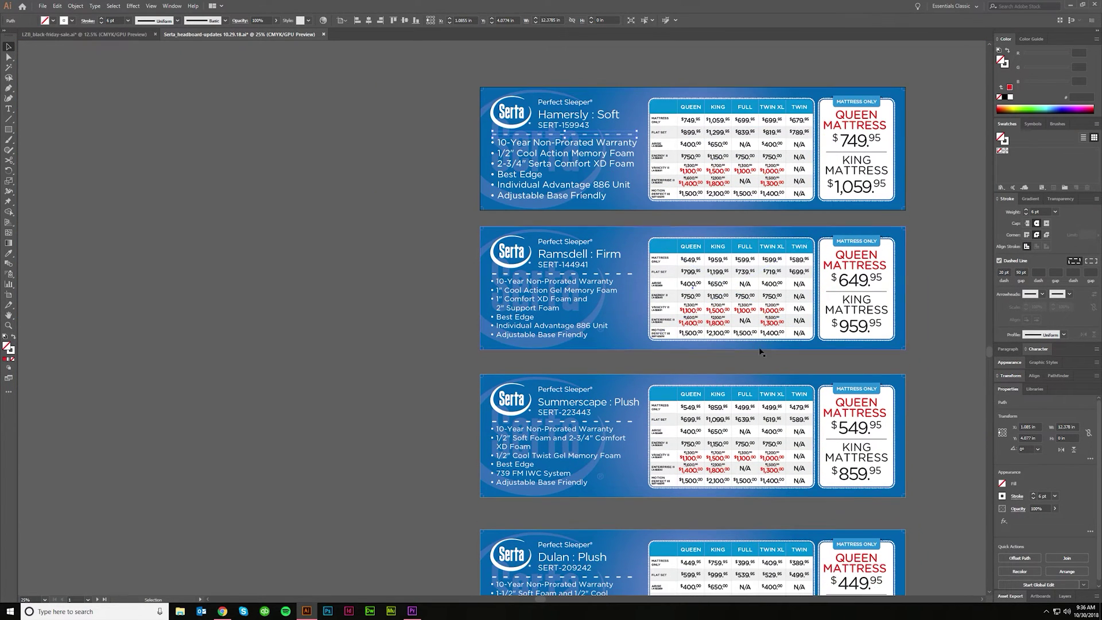
pyautogui.click(1038, 585)
pyautogui.scroll(-1, 603, 333)
pyautogui.hscroll(1, 603, 332)
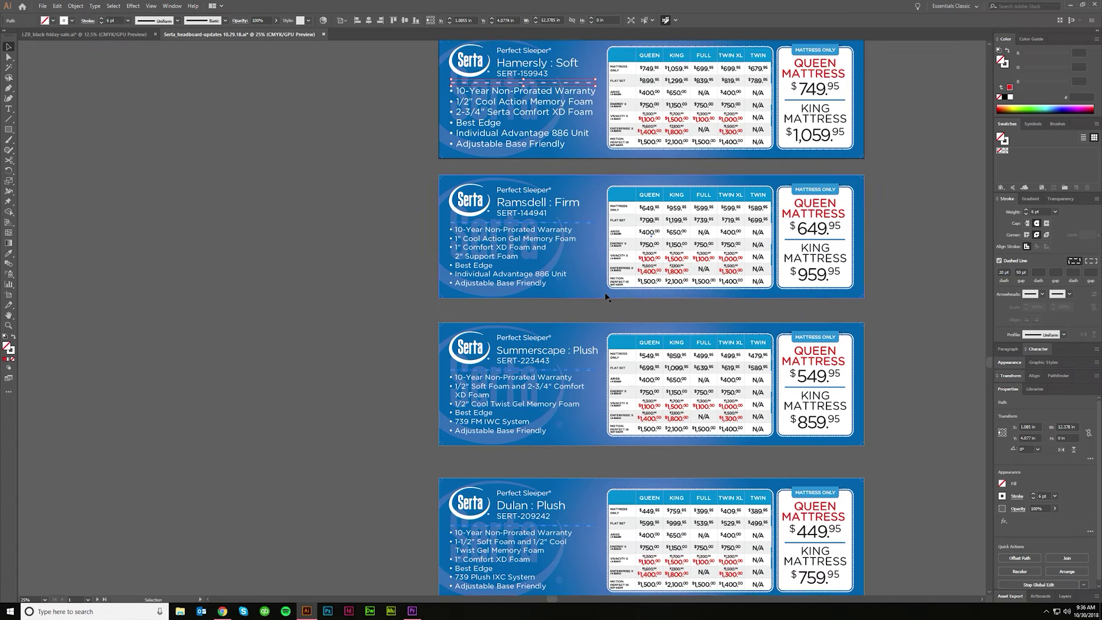
pyautogui.scroll(1, 602, 333)
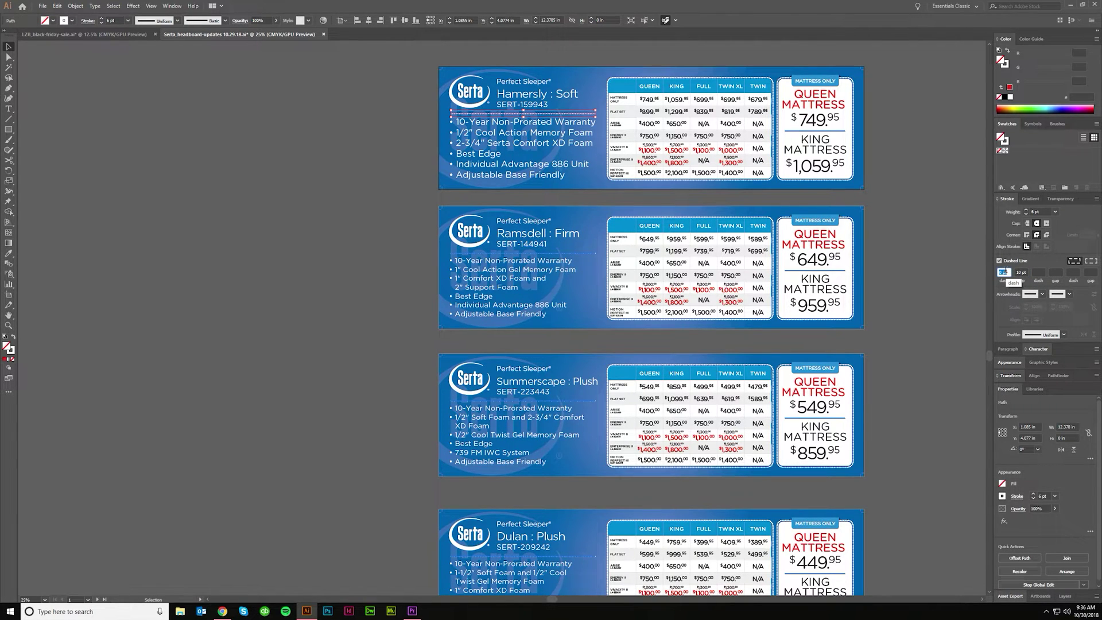
pyautogui.scroll(4, 487, 96)
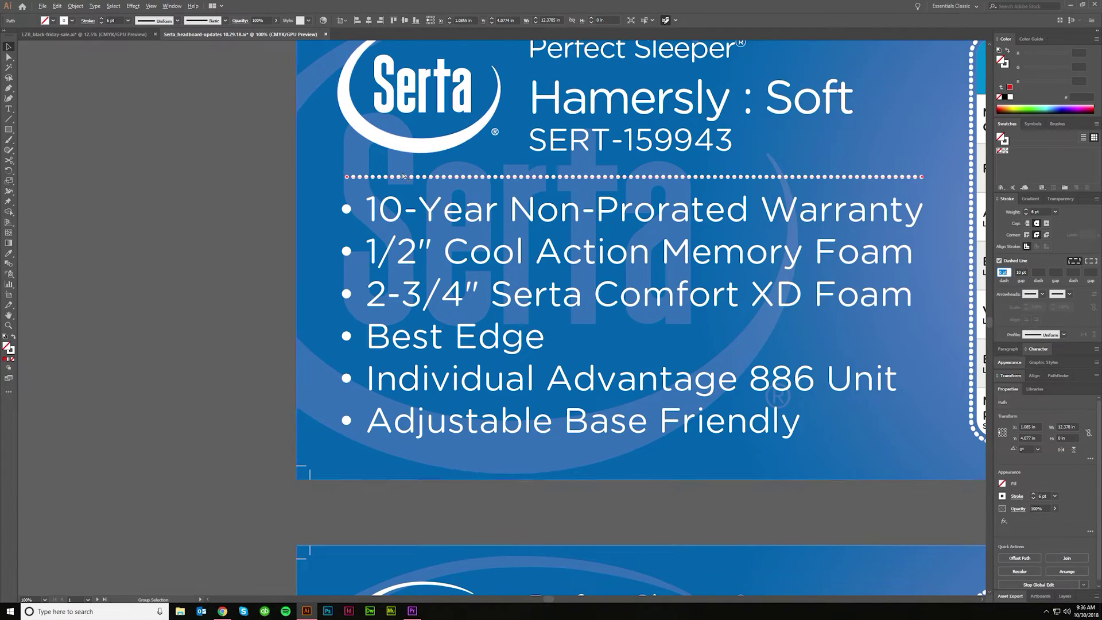
pyautogui.scroll(2, 404, 175)
pyautogui.click(213, 224)
# - Examine the dotted lines on the Hamersly, Ramsdell and Summerscape signs
pyautogui.scroll(-2, 213, 224)
pyautogui.hscroll(-3, 214, 224)
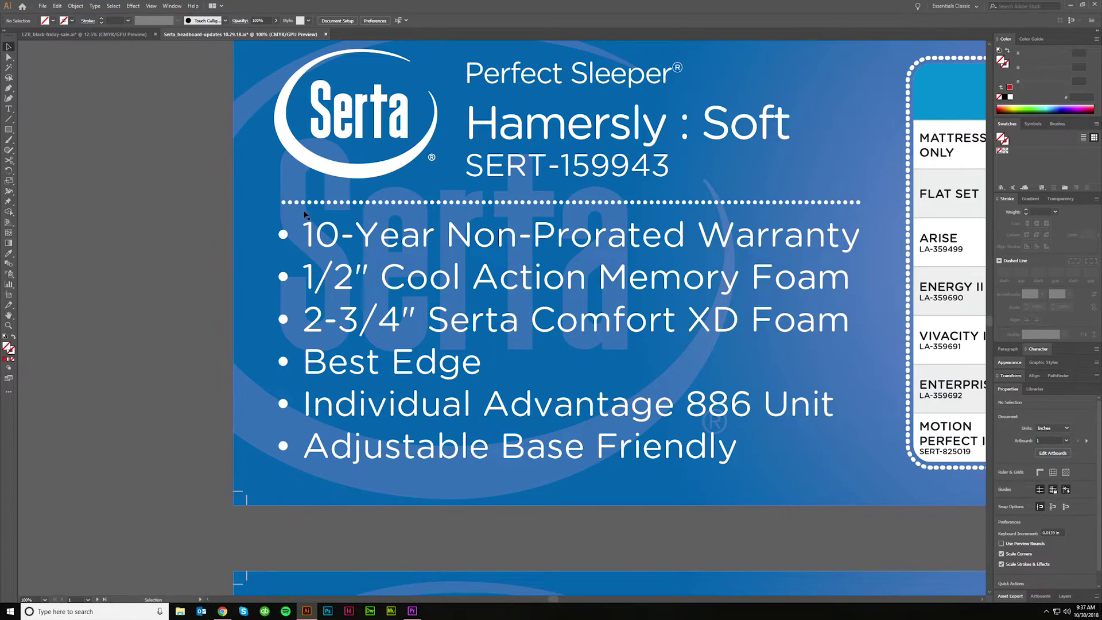
pyautogui.hscroll(-1, 287, 209)
pyautogui.scroll(4, 298, 202)
pyautogui.scroll(-7, 332, 232)
pyautogui.hscroll(-2, 344, 244)
pyautogui.scroll(-8, 407, 295)
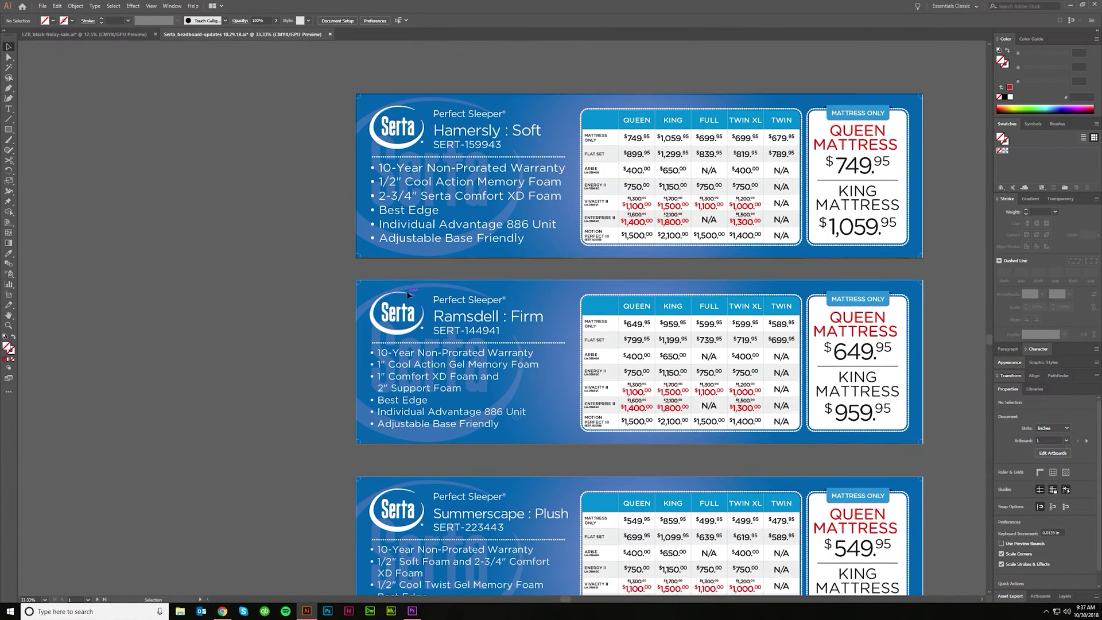
pyautogui.scroll(-1, 408, 295)
pyautogui.hscroll(-2, 407, 296)
pyautogui.scroll(4, 448, 152)
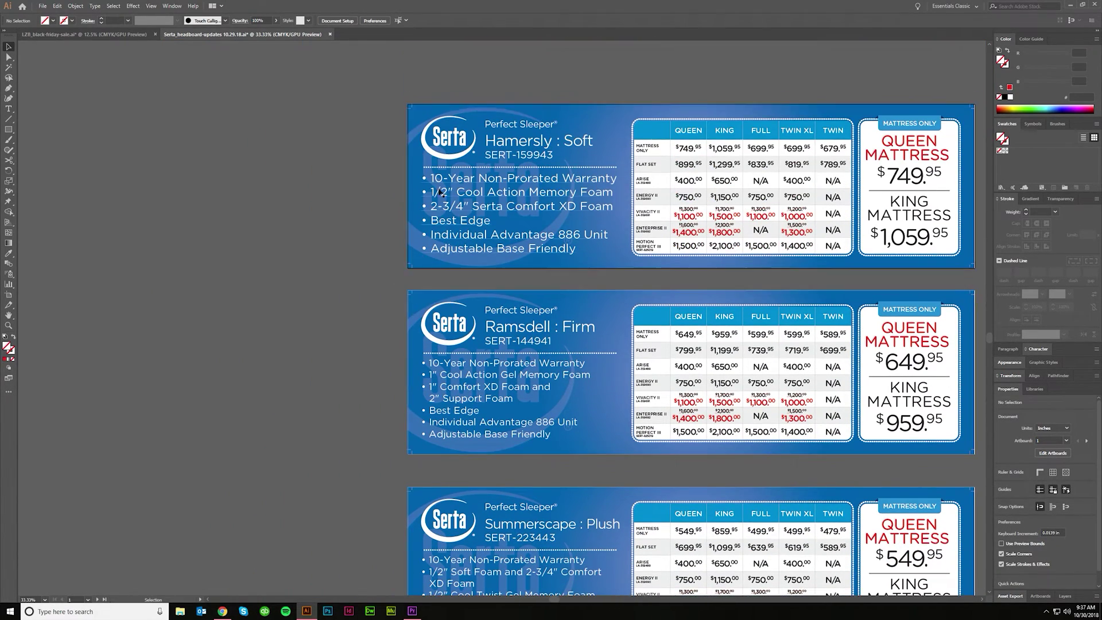
# - Select the Hamersly Serta logo, try moving the Ramsdell logo's oval off its sign and undo the move
pyautogui.click(447, 152)
pyautogui.scroll(1, 400, 198)
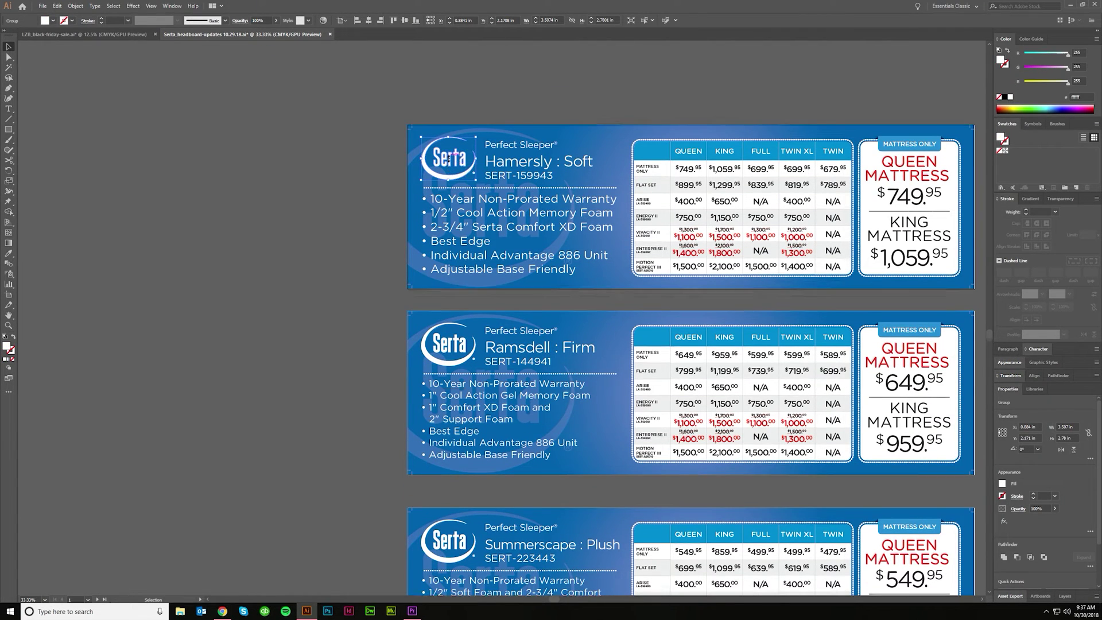
pyautogui.moveTo(435, 371); pyautogui.dragTo(347, 367)
pyautogui.scroll(2, 394, 370)
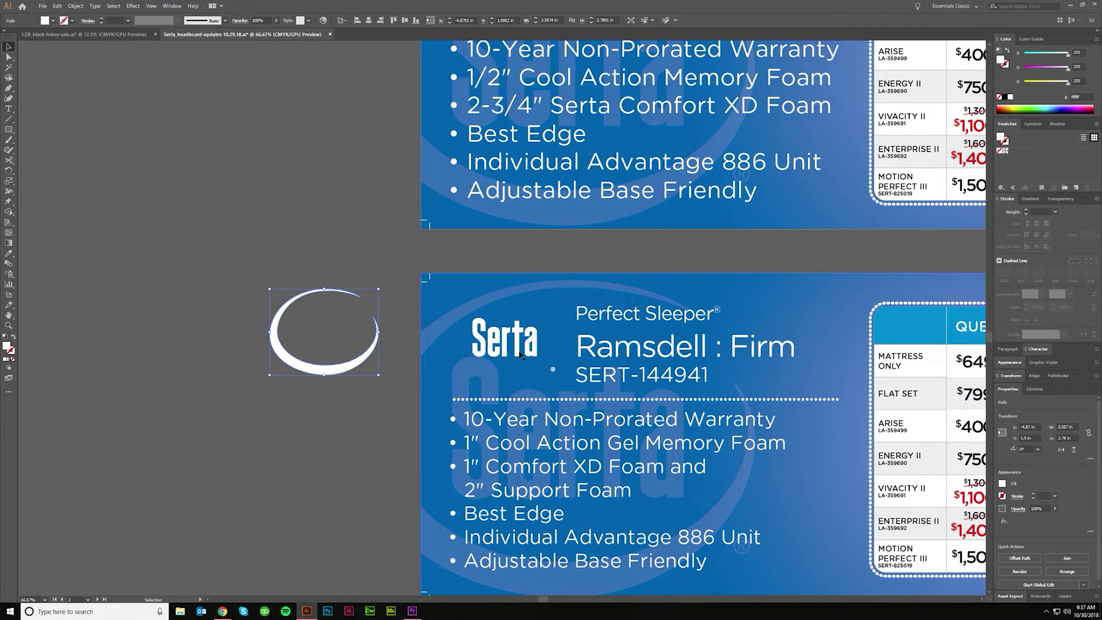
pyautogui.press('a')
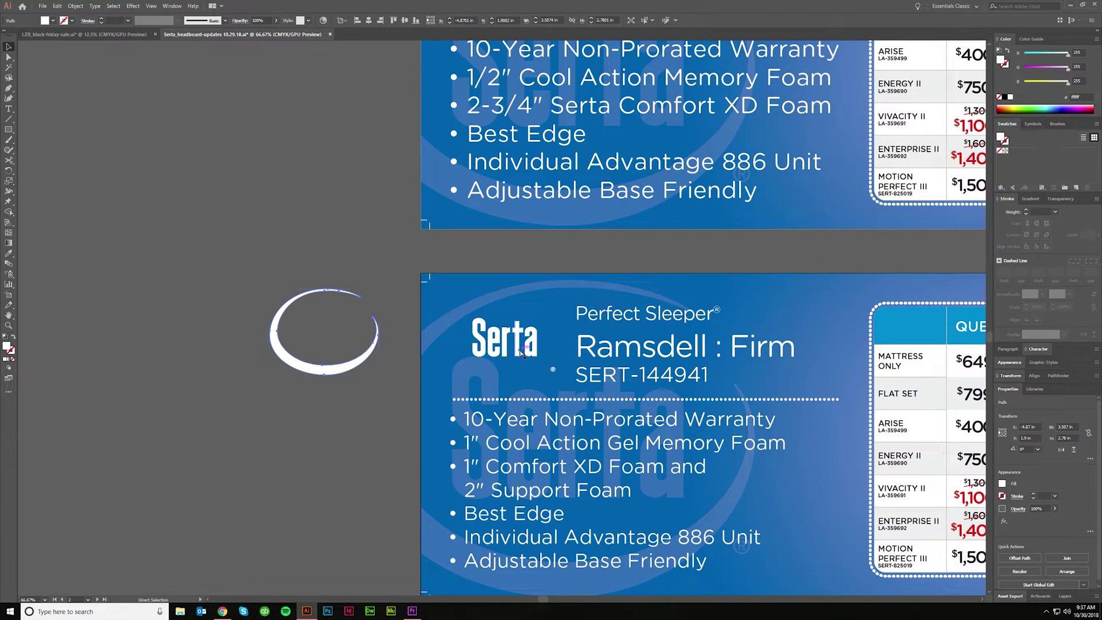
pyautogui.hotkey('ctrl', 'z')
# - Try moving separate letter pieces of the Ramsdell sign's Serta logo, undoing each move
pyautogui.scroll(2, 488, 363)
pyautogui.click(477, 333)
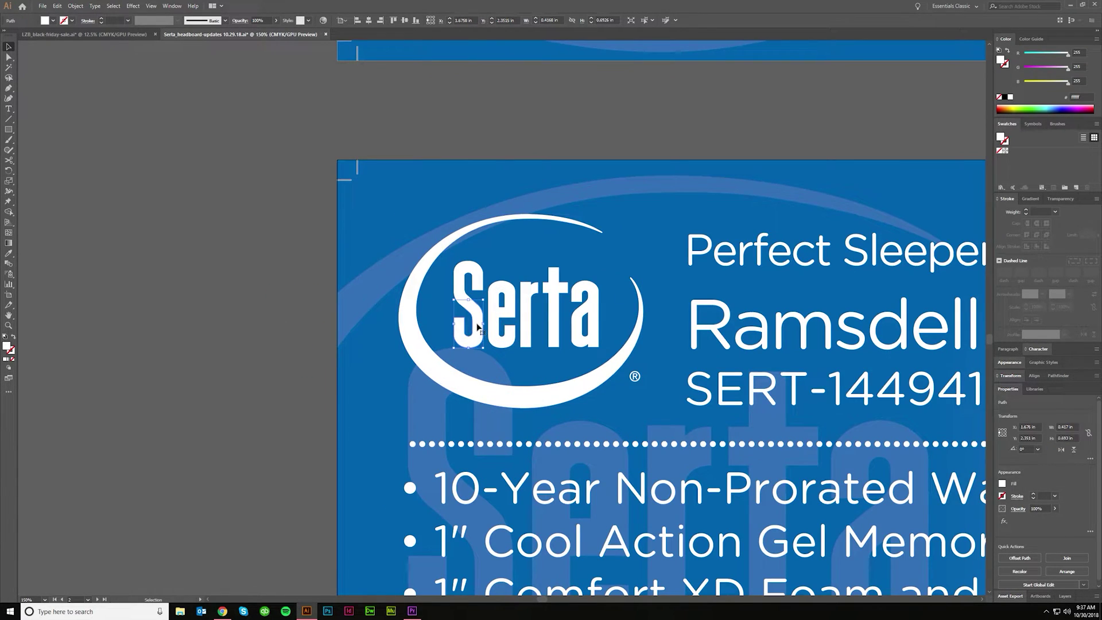
pyautogui.moveTo(477, 327); pyautogui.dragTo(480, 390)
pyautogui.hotkey('ctrl', 'z')
pyautogui.moveTo(496, 295); pyautogui.dragTo(531, 249)
pyautogui.hotkey('ctrl', 'z')
pyautogui.hotkey('ctrl', 'z')
pyautogui.moveTo(553, 288); pyautogui.dragTo(555, 246)
pyautogui.hotkey('ctrl', 'z')
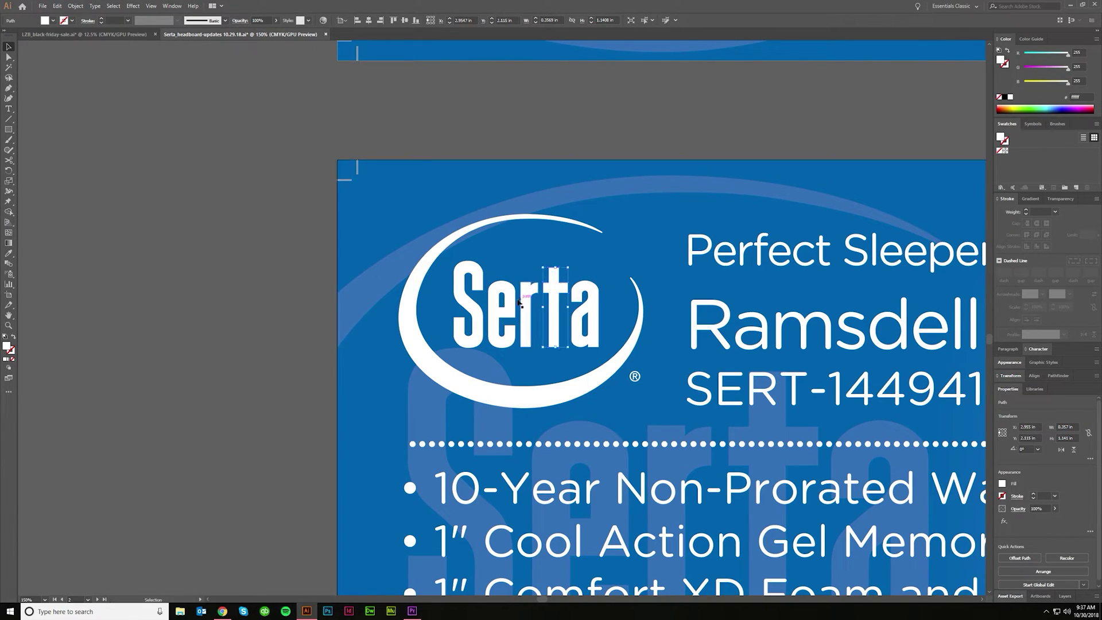
pyautogui.moveTo(458, 290); pyautogui.dragTo(426, 258)
pyautogui.hotkey('ctrl', 'z')
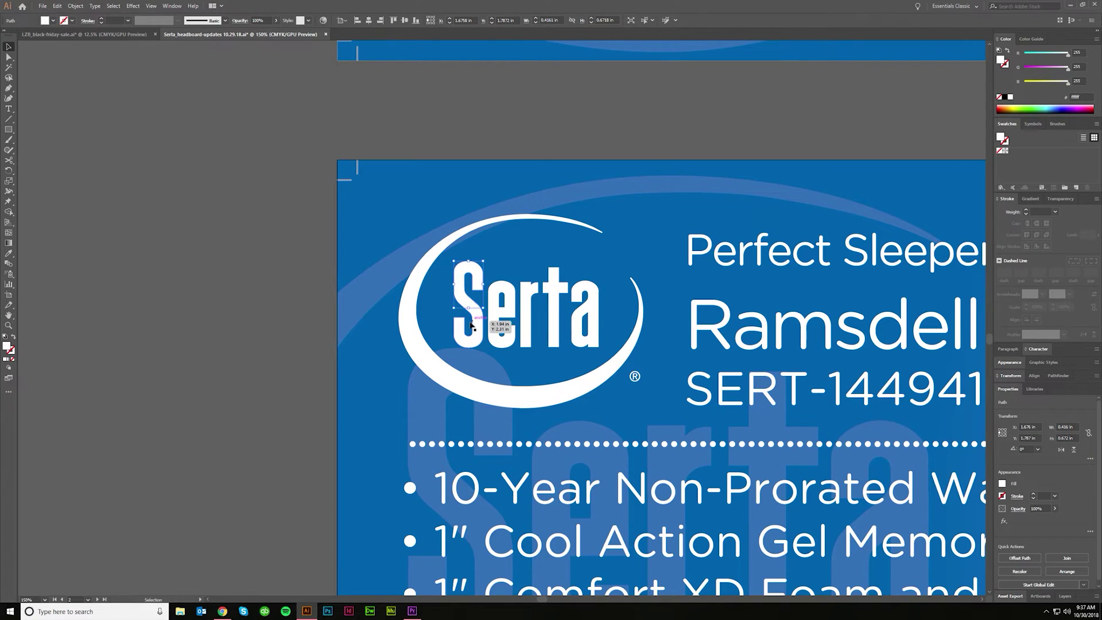
# - Try once more to move the Ramsdell logo's oval off the sign, and undo the move to keep the oval selected in place
pyautogui.scroll(-2, 462, 333)
pyautogui.moveTo(460, 349); pyautogui.dragTo(302, 356)
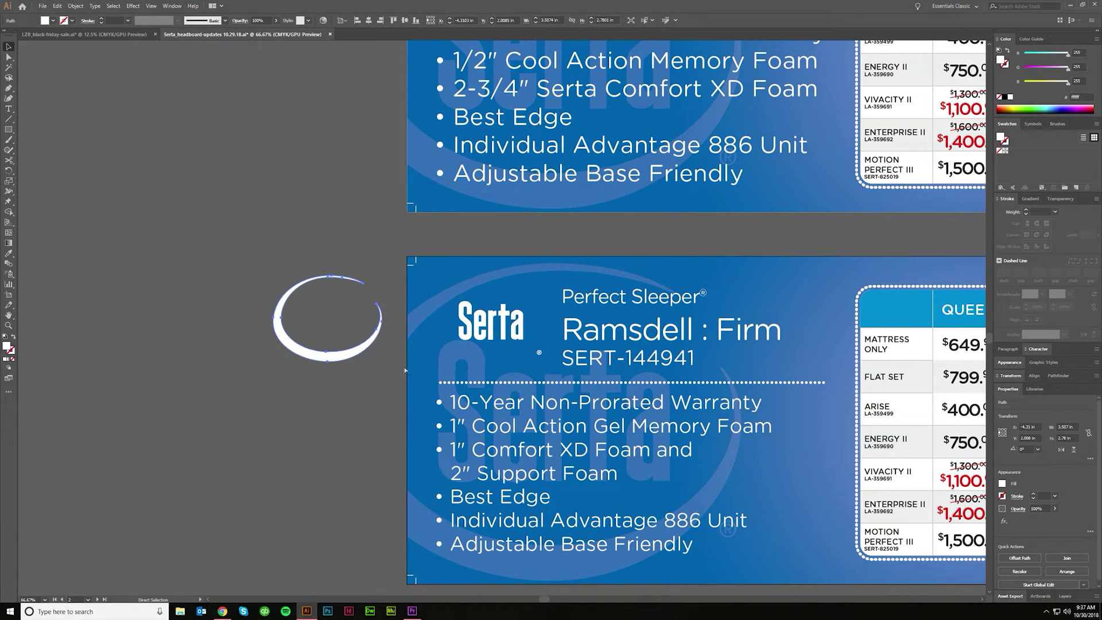
pyautogui.hotkey('ctrl', 'z')
pyautogui.scroll(-3, 405, 370)
pyautogui.scroll(-2, 571, 301)
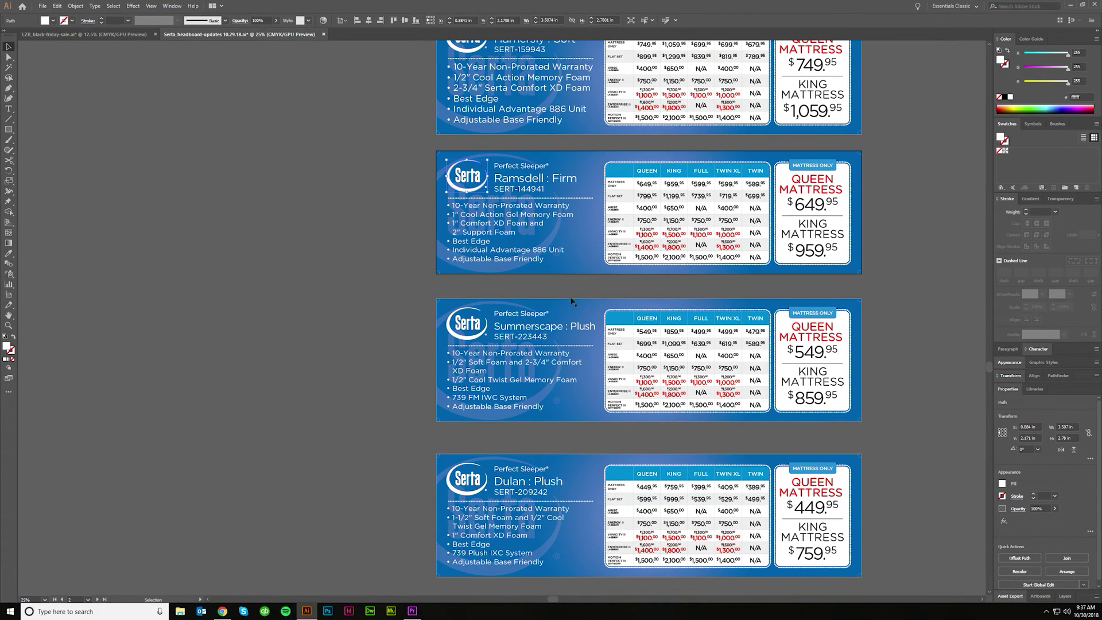
# - Try recoloring the matching logo ovals yellow with Global Edit from the Ramsdell sign, review the signs and undo the color change
pyautogui.scroll(-1, 1044, 579)
pyautogui.click(1044, 580)
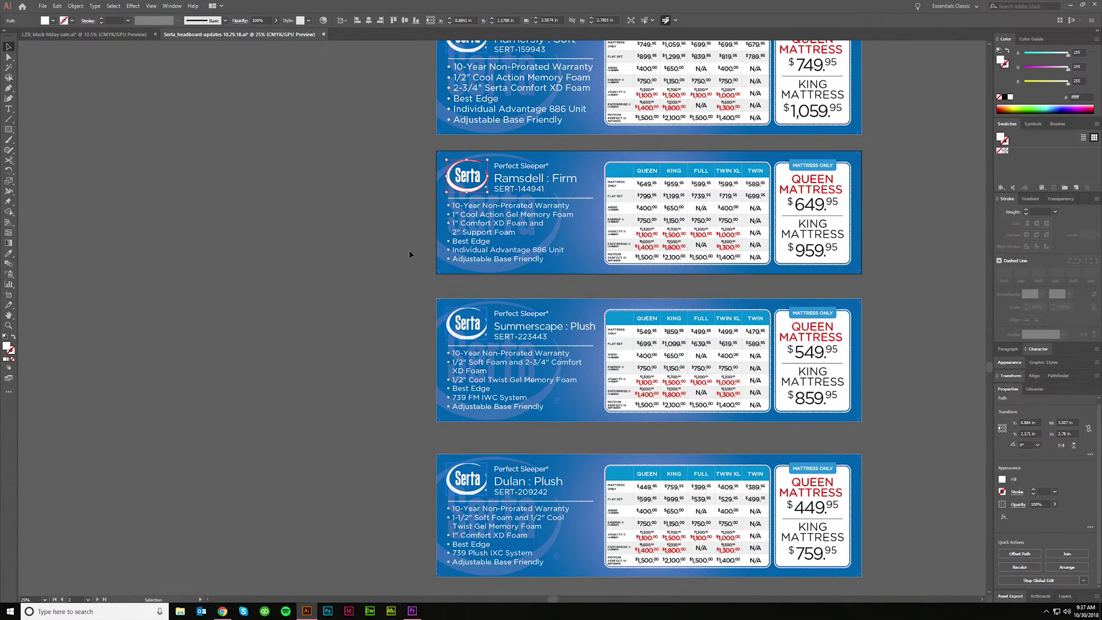
pyautogui.hscroll(-1, 411, 249)
pyautogui.scroll(-2, 424, 261)
pyautogui.moveTo(1067, 83); pyautogui.dragTo(1021, 82)
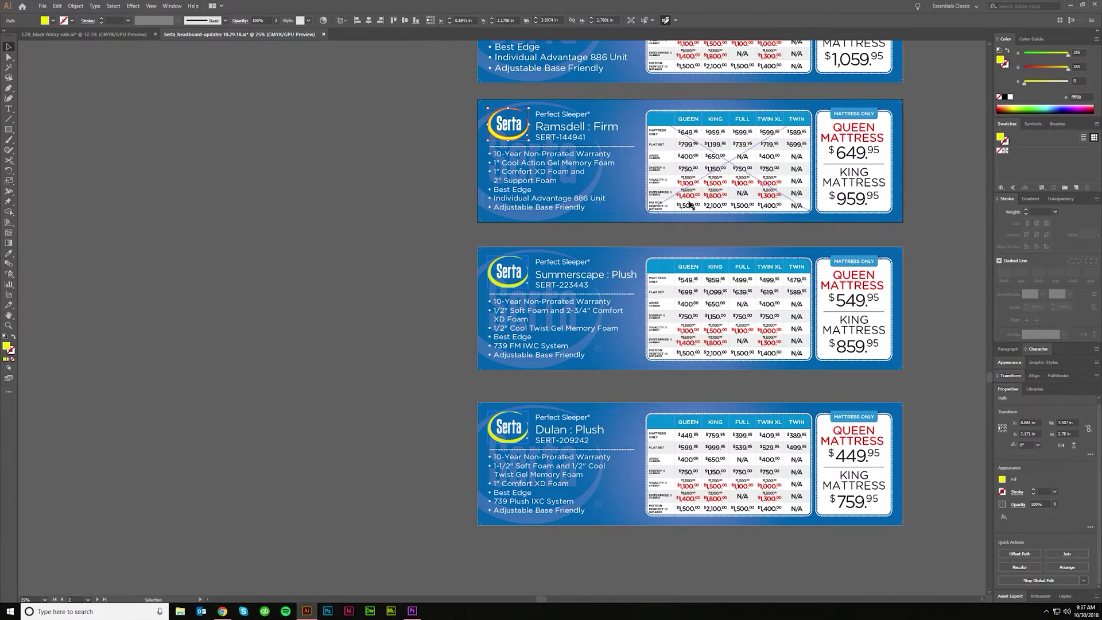
pyautogui.hscroll(1, 408, 315)
pyautogui.click(408, 315)
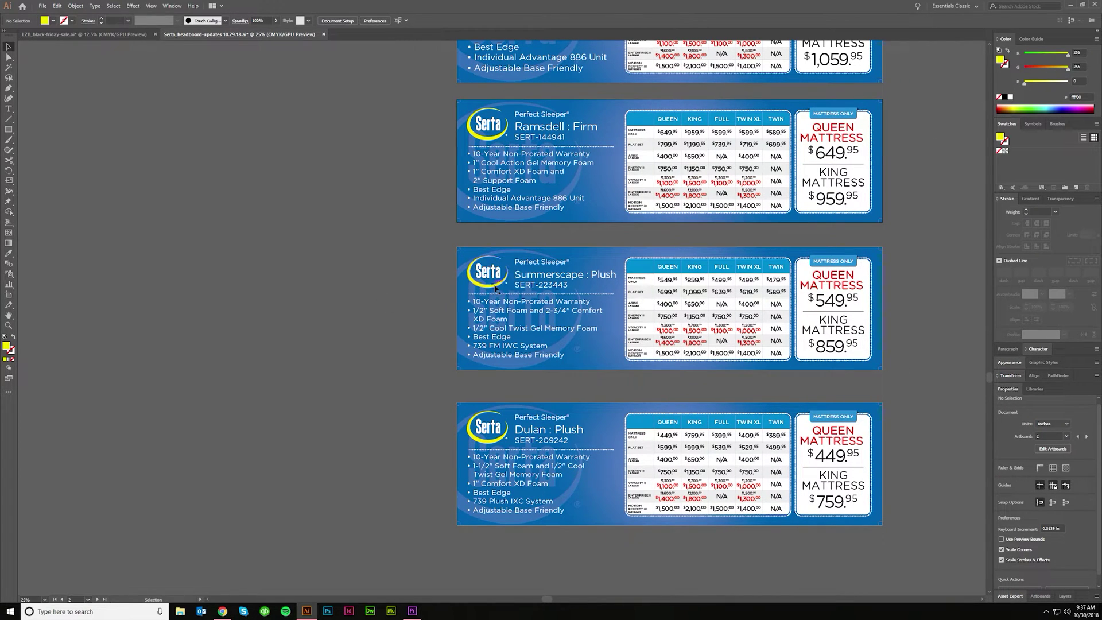
pyautogui.scroll(5, 502, 224)
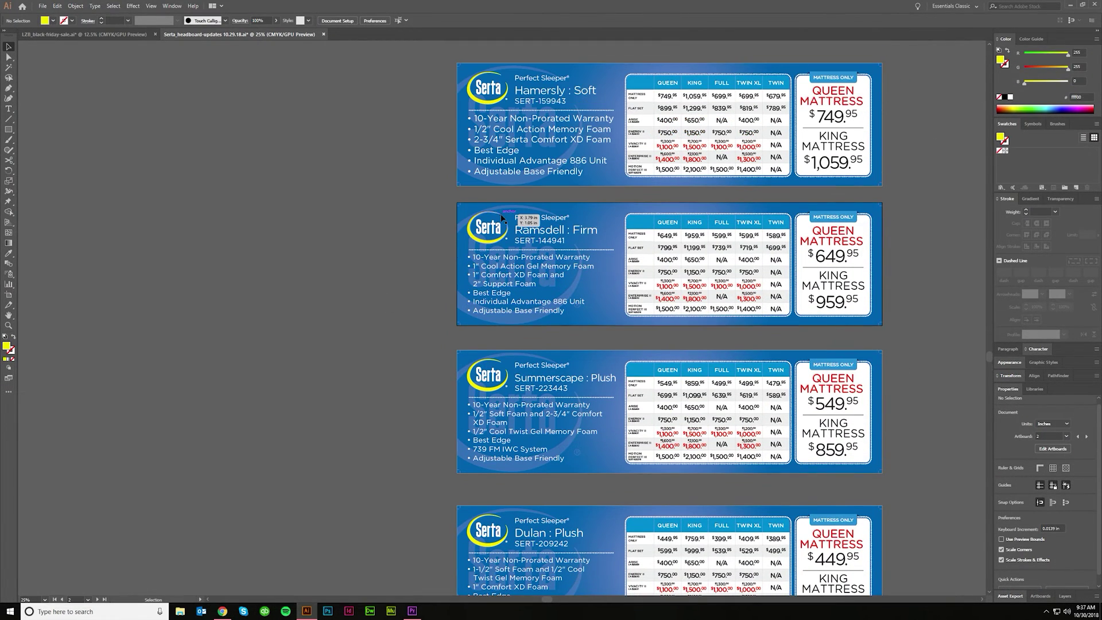
pyautogui.hotkey('ctrl', 'z')
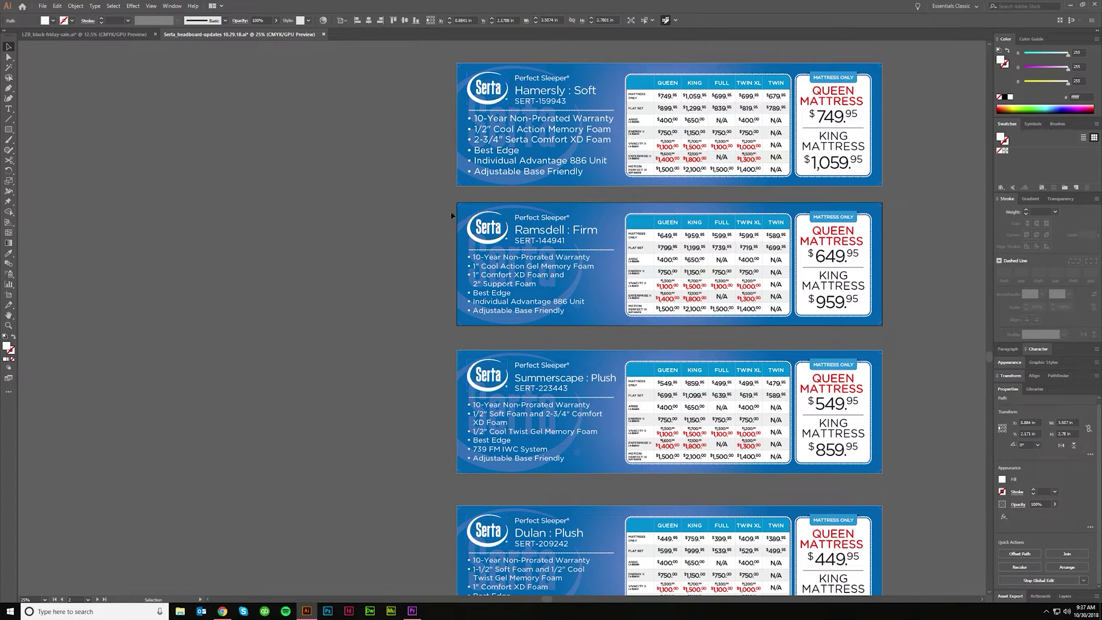
# - Select the grouped Serta logo on the Hamersly sign, try moving it off the sign and undo the move
pyautogui.click(476, 94)
pyautogui.scroll(4, 488, 67)
pyautogui.moveTo(479, 173); pyautogui.dragTo(366, 177)
pyautogui.hotkey('ctrl', 'z')
# - Try to start Global Edit from the grouped Hamersly logo to find the matching logos on the other signs
pyautogui.scroll(-3, 470, 195)
pyautogui.moveTo(473, 179)
pyautogui.mouseDown()
pyautogui.moveTo(466, 109)
pyautogui.moveTo(466, 178)
pyautogui.mouseUp()
pyautogui.hotkey('ctrl', '-')
pyautogui.hotkey('ctrl', '-')
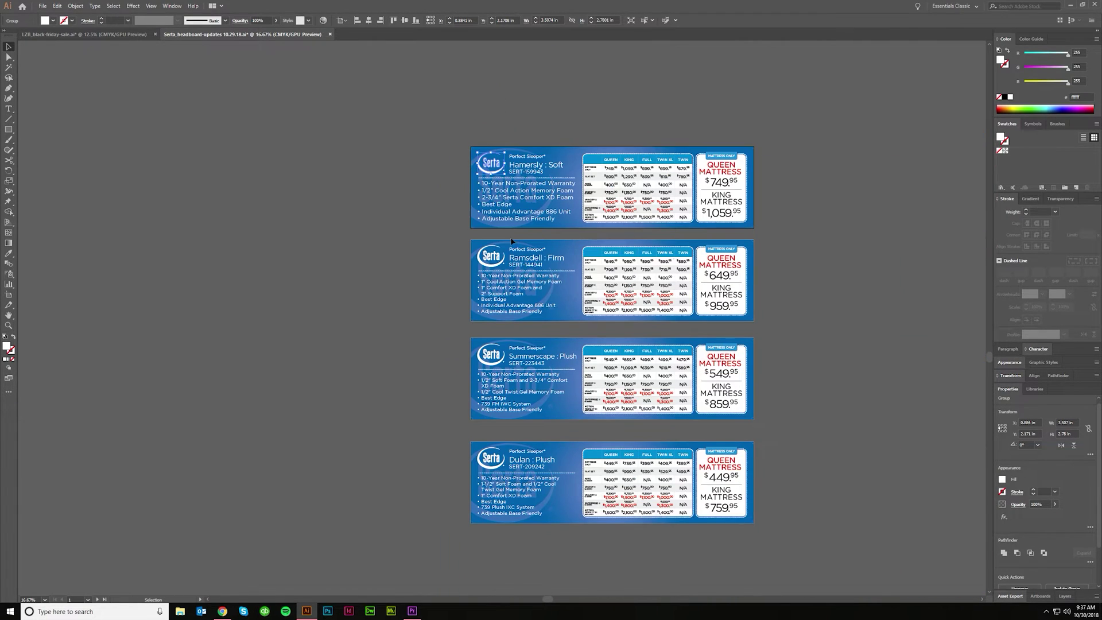
pyautogui.scroll(-2, 1041, 565)
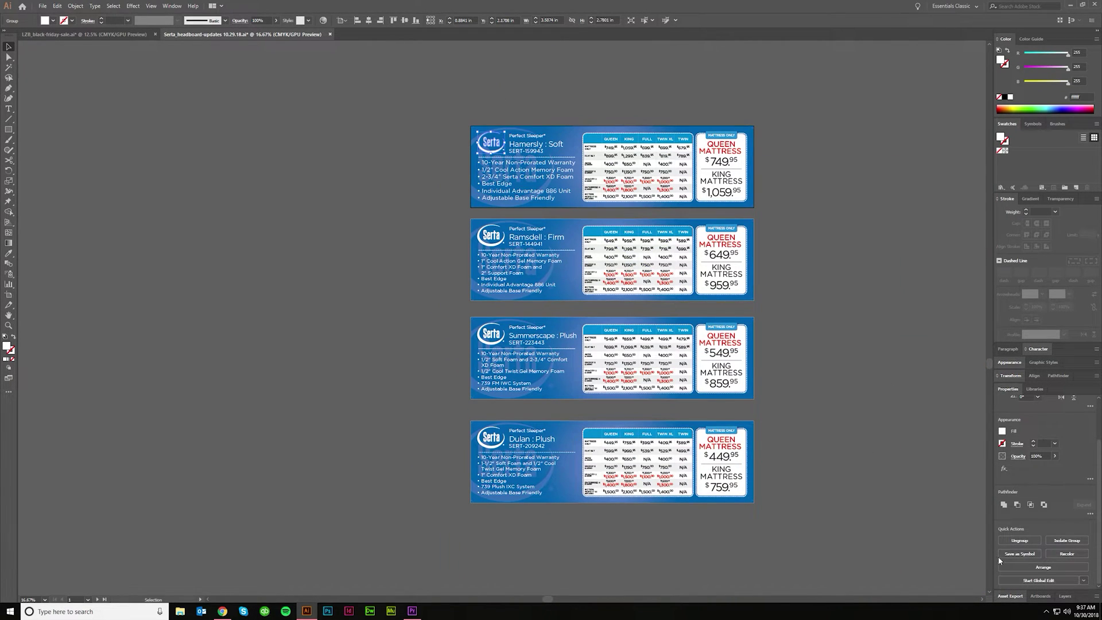
pyautogui.click(1039, 580)
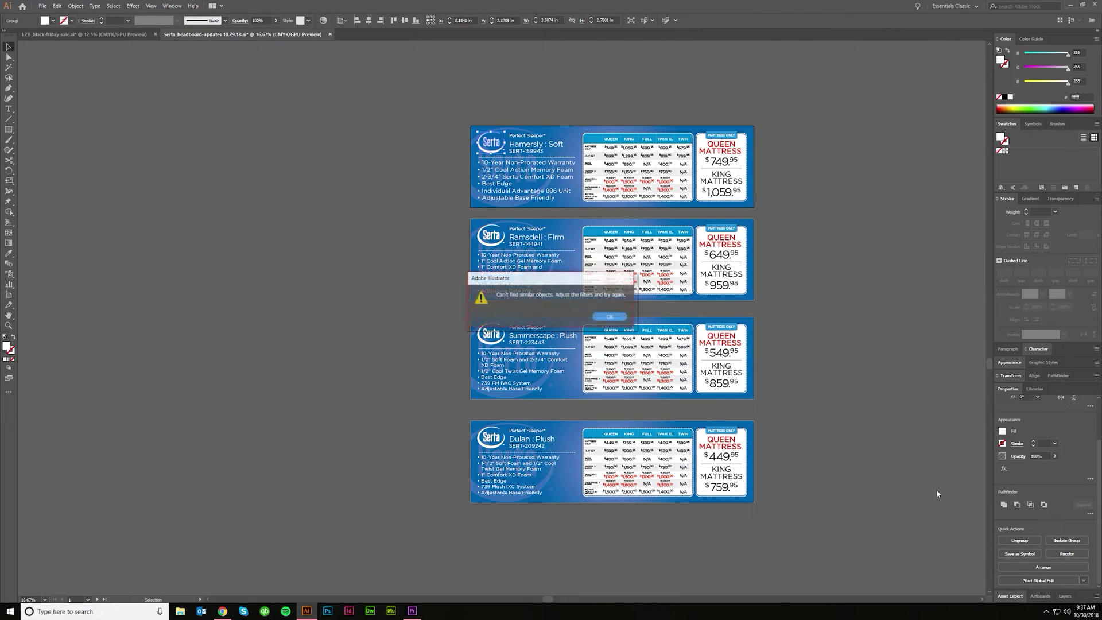
# - Dismiss the alert and select the S and e of the Ramsdell sign's Serta logo to check whether its parts are grouped
pyautogui.click(609, 317)
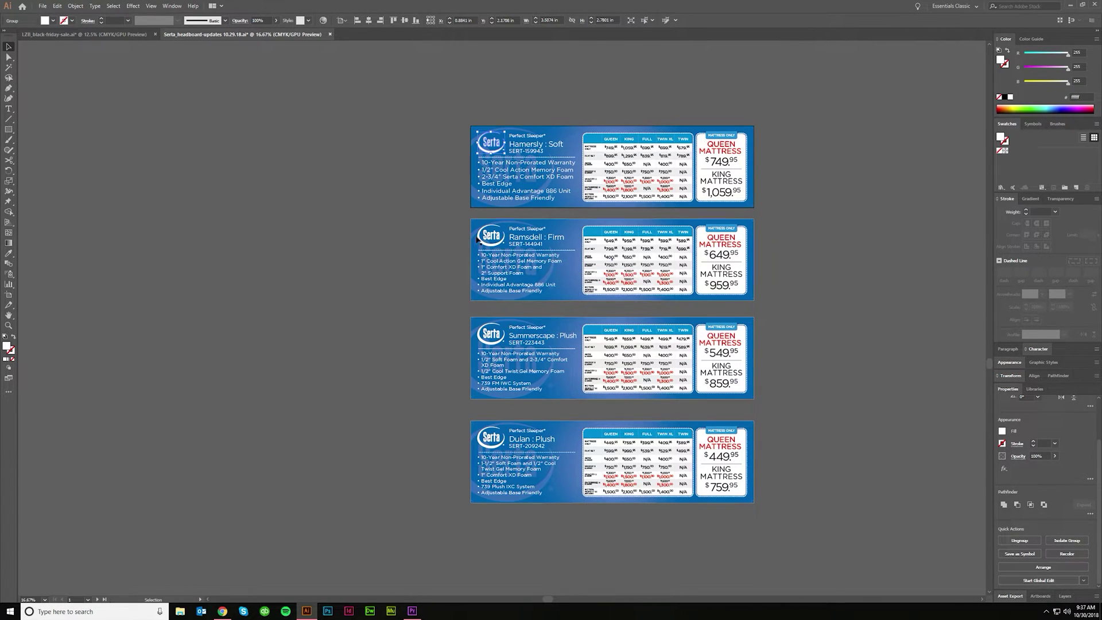
pyautogui.scroll(3, 481, 240)
pyautogui.click(493, 241)
pyautogui.scroll(3, 495, 241)
pyautogui.keyDown('shift'); pyautogui.click(470, 220); pyautogui.keyUp('shift')
pyautogui.keyDown('shift'); pyautogui.click(505, 241); pyautogui.keyUp('shift')
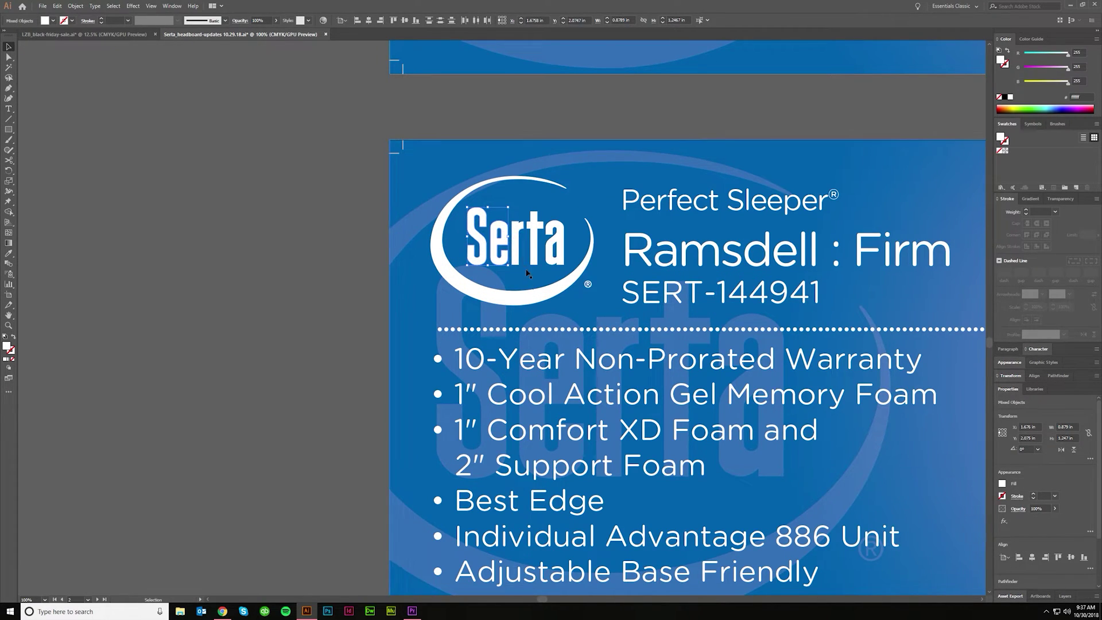
pyautogui.scroll(-4, 566, 452)
pyautogui.scroll(-2, 565, 452)
pyautogui.scroll(4, 565, 452)
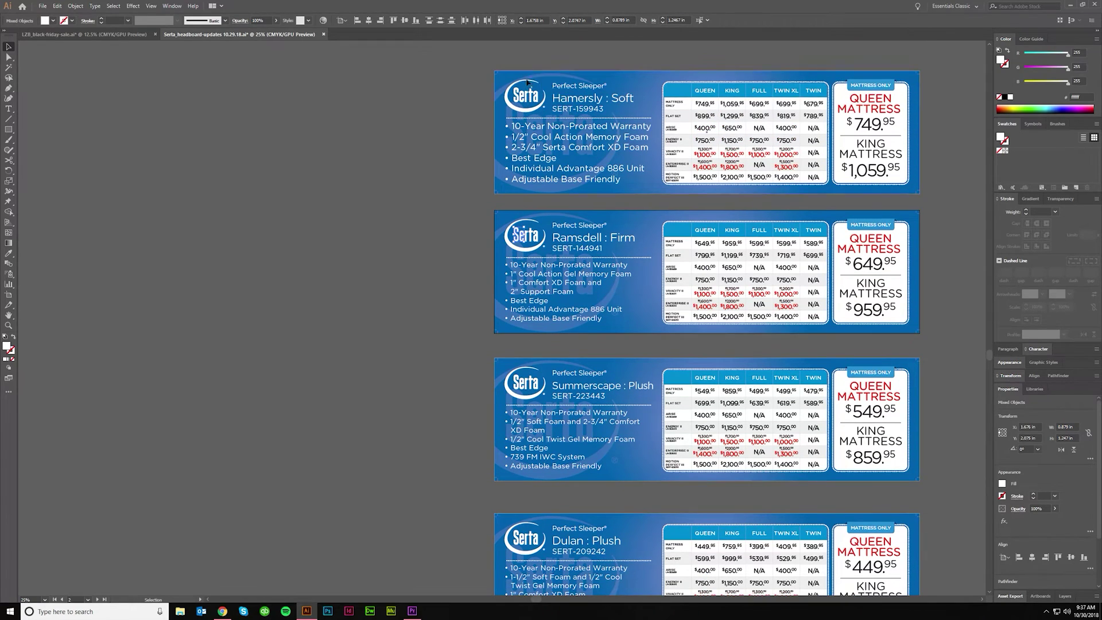
pyautogui.hotkey('ctrl', 'g')
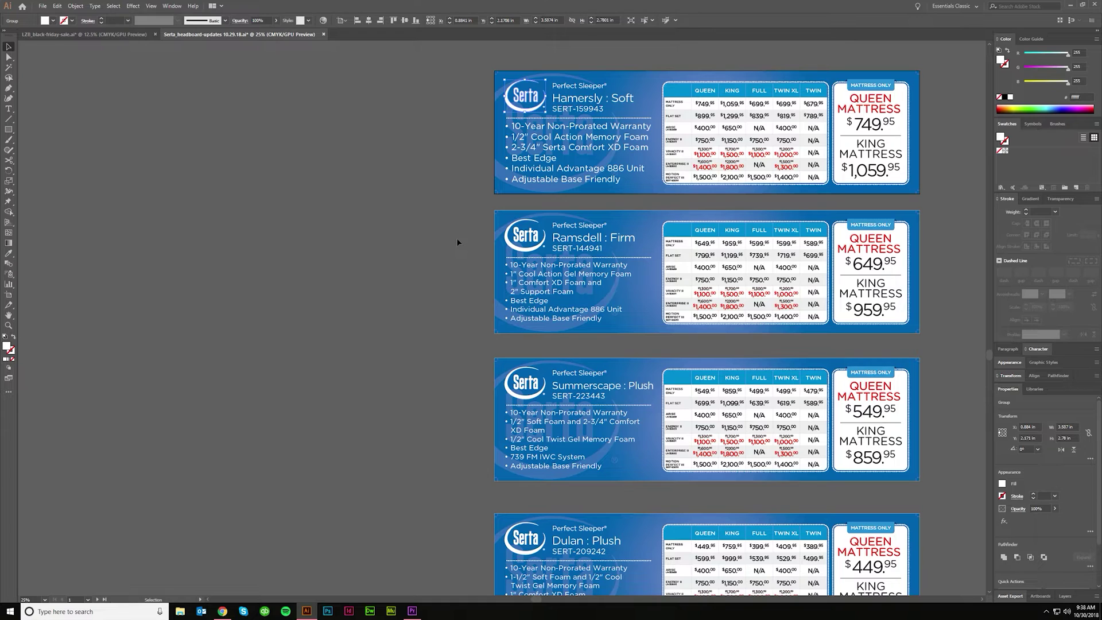
# - Select the oval and the Serta lettering of the ungrouped logo on the Ramsdell sign
pyautogui.moveTo(463, 242); pyautogui.dragTo(422, 304)
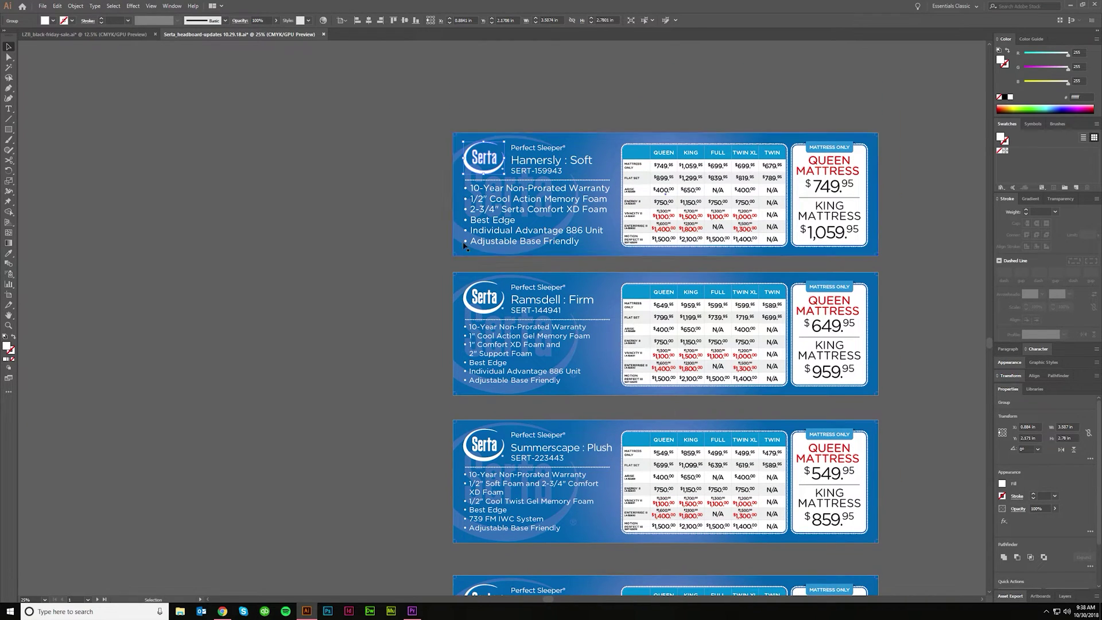
pyautogui.scroll(-2, 1030, 574)
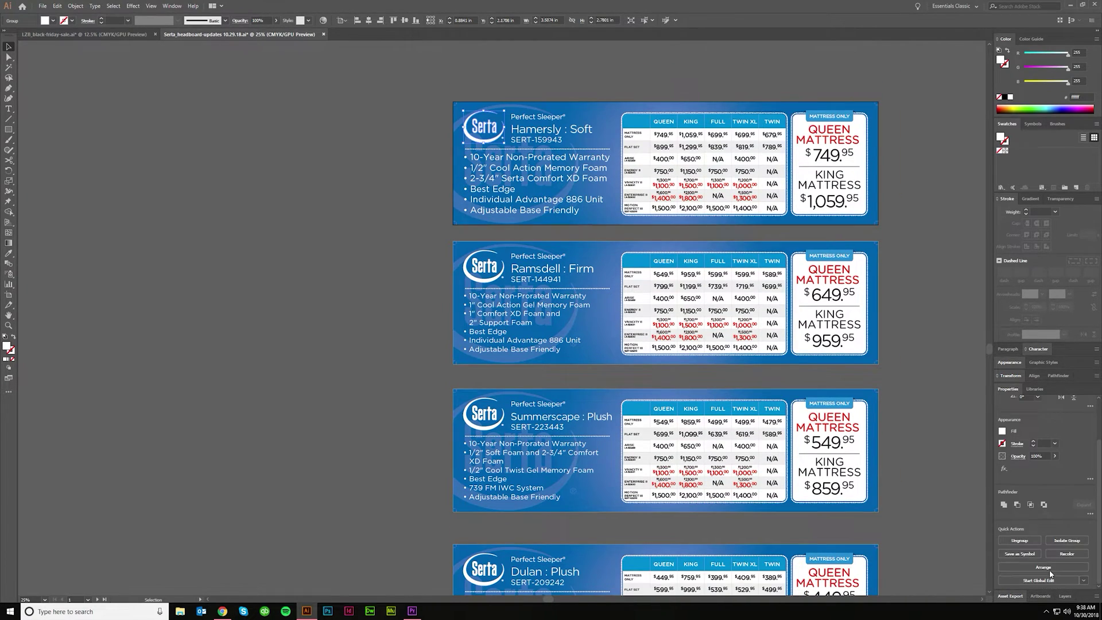
pyautogui.scroll(3, 466, 259)
pyautogui.click(466, 275)
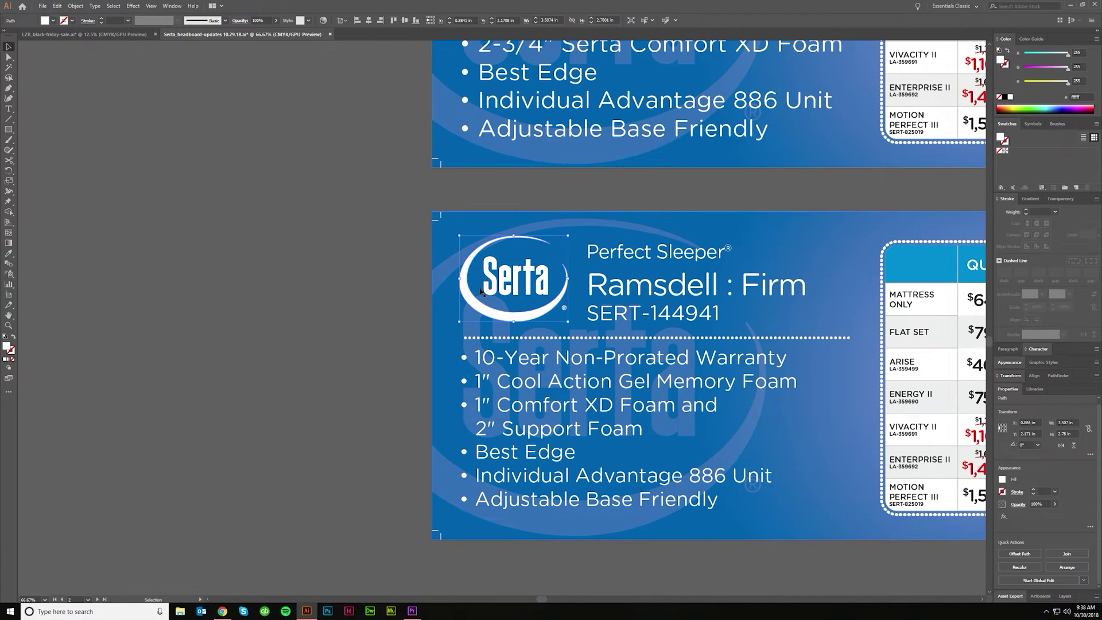
pyautogui.scroll(3, 480, 290)
pyautogui.keyDown('shift'); pyautogui.click(506, 292); pyautogui.keyUp('shift')
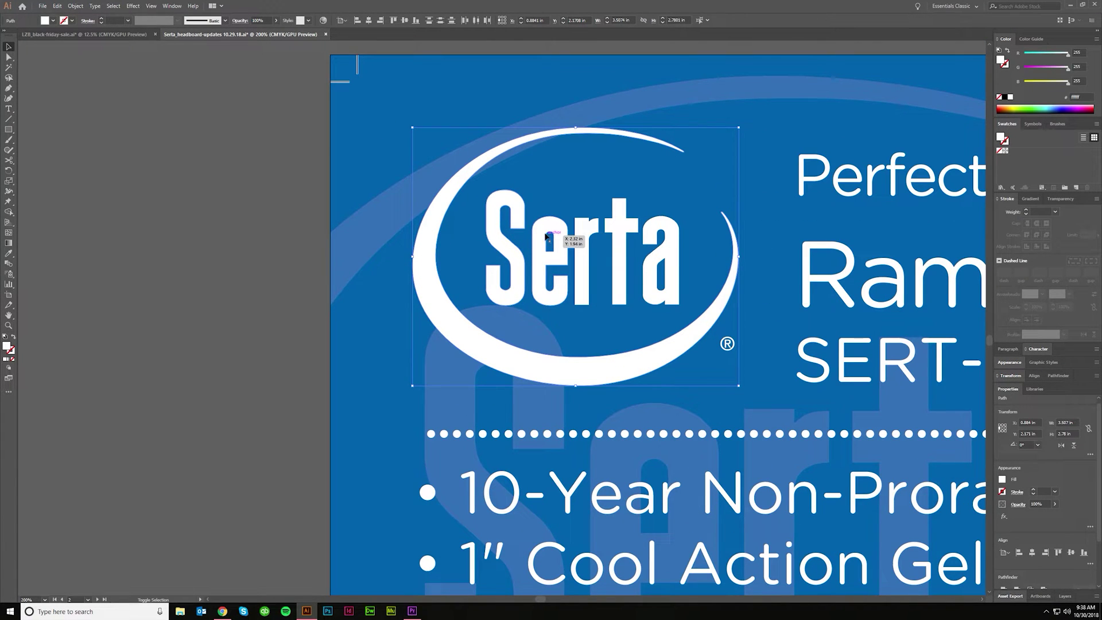
pyautogui.scroll(-4, 658, 225)
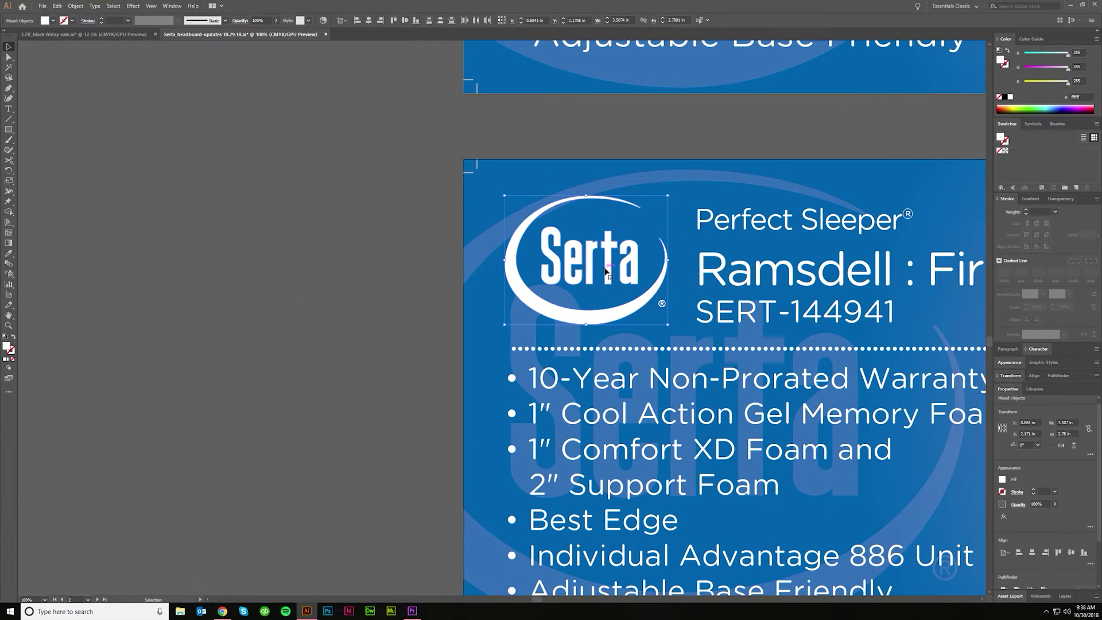
# - Try moving the selected Ramsdell logo parts off the sign, undo the move and group the parts
pyautogui.moveTo(604, 269); pyautogui.dragTo(418, 267)
pyautogui.hotkey('ctrl', 'z')
pyautogui.scroll(-2, 1043, 584)
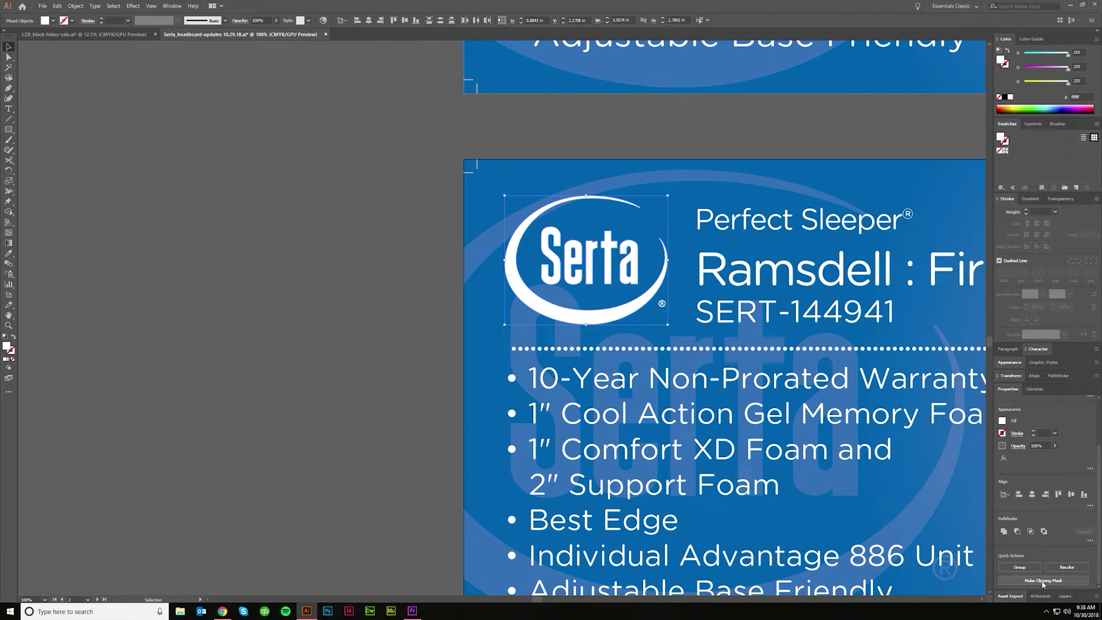
pyautogui.click(1028, 568)
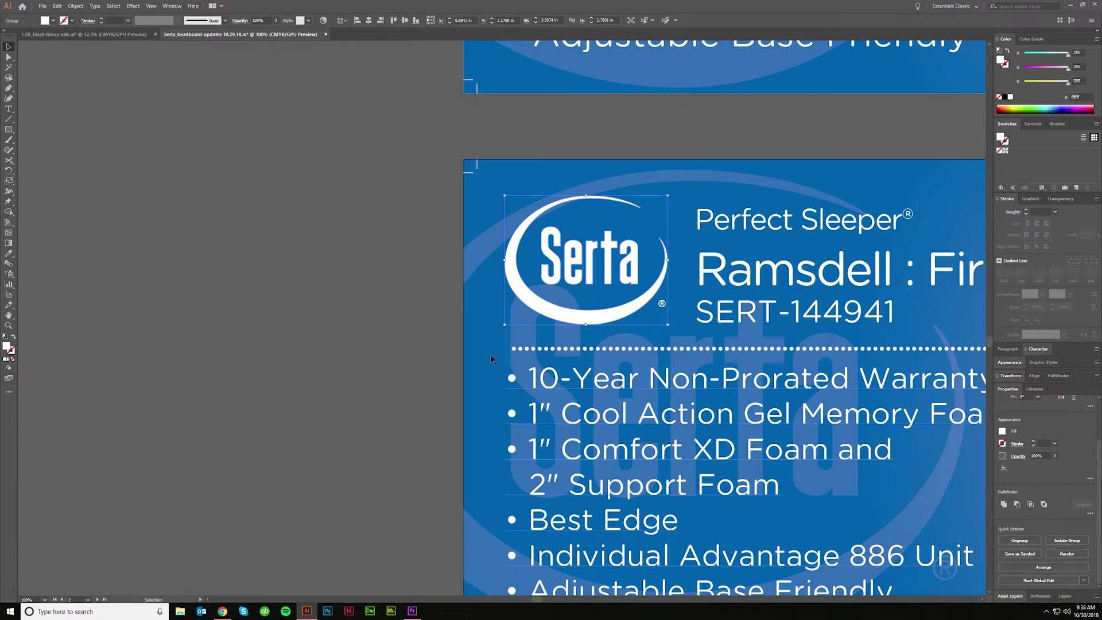
# - Start Global Edit from the grouped Ramsdell logo and recolor the matching logos yellow by setting blue to 0
pyautogui.hotkey('ctrl', '0')
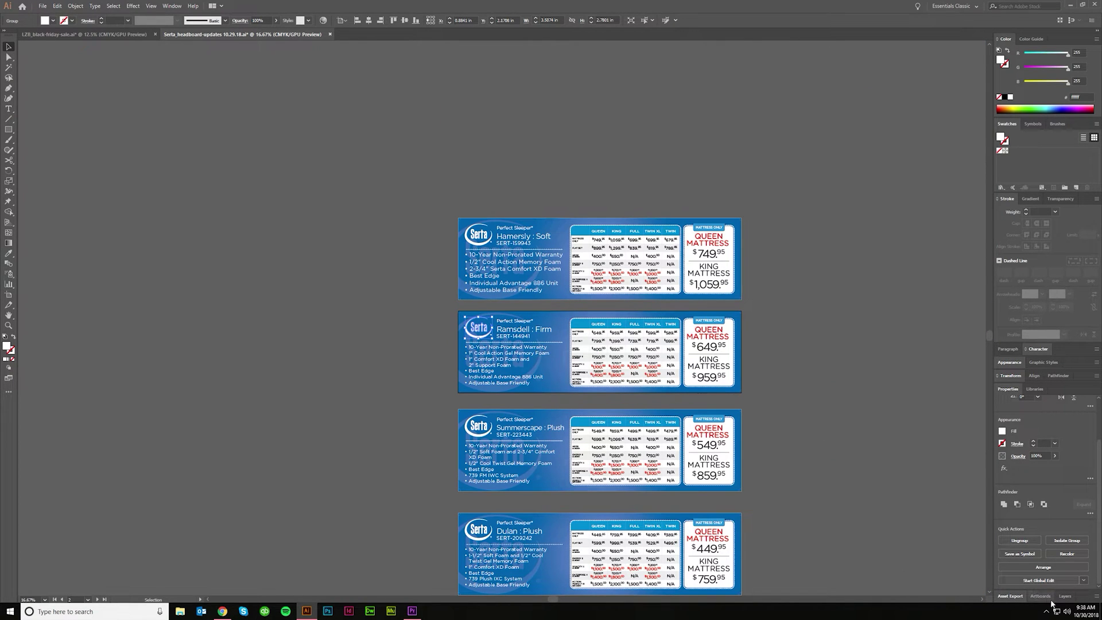
pyautogui.click(1036, 581)
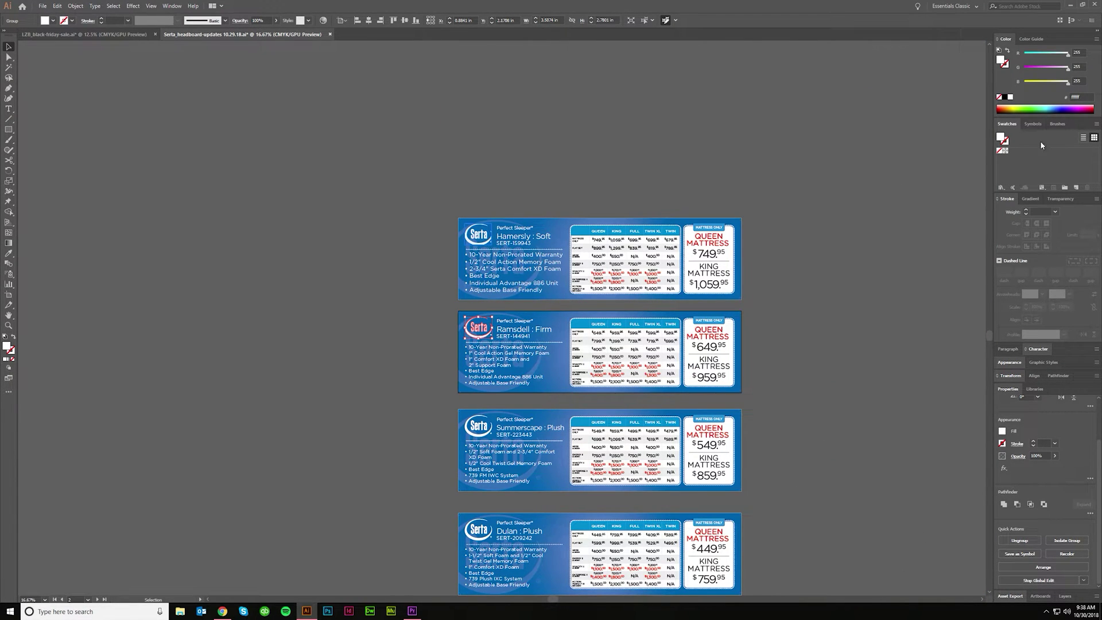
pyautogui.moveTo(1039, 87); pyautogui.dragTo(1025, 86)
pyautogui.click(401, 315)
pyautogui.scroll(-3, 416, 341)
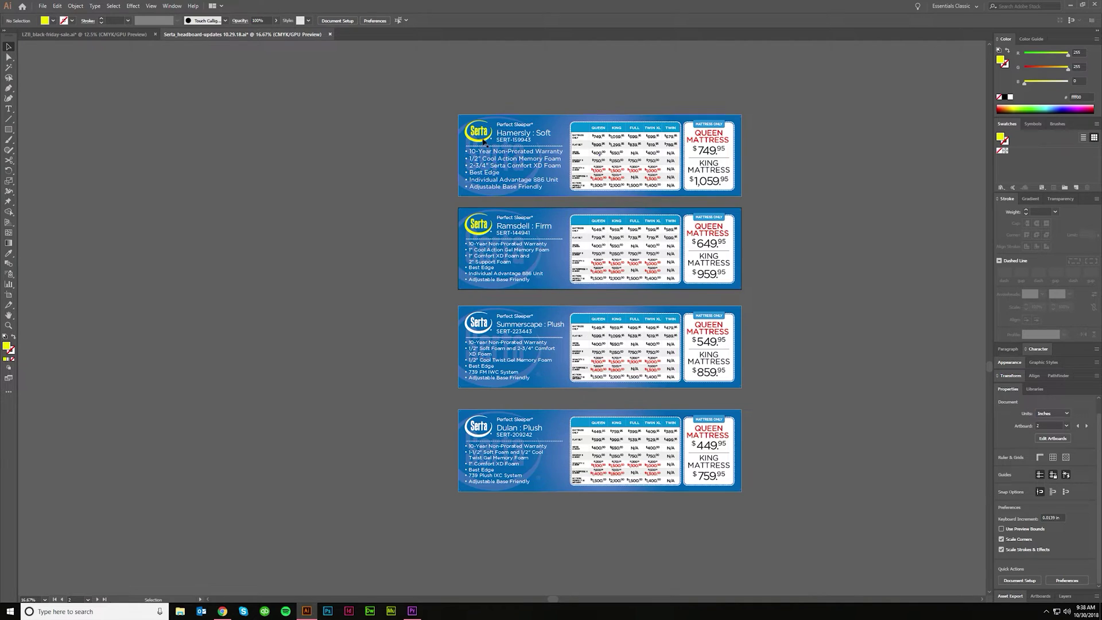
# - Select the yellow Ramsdell logo group and examine the Global Edit matching and artboard options
pyautogui.click(478, 225)
pyautogui.hotkey('ctrl', '=')
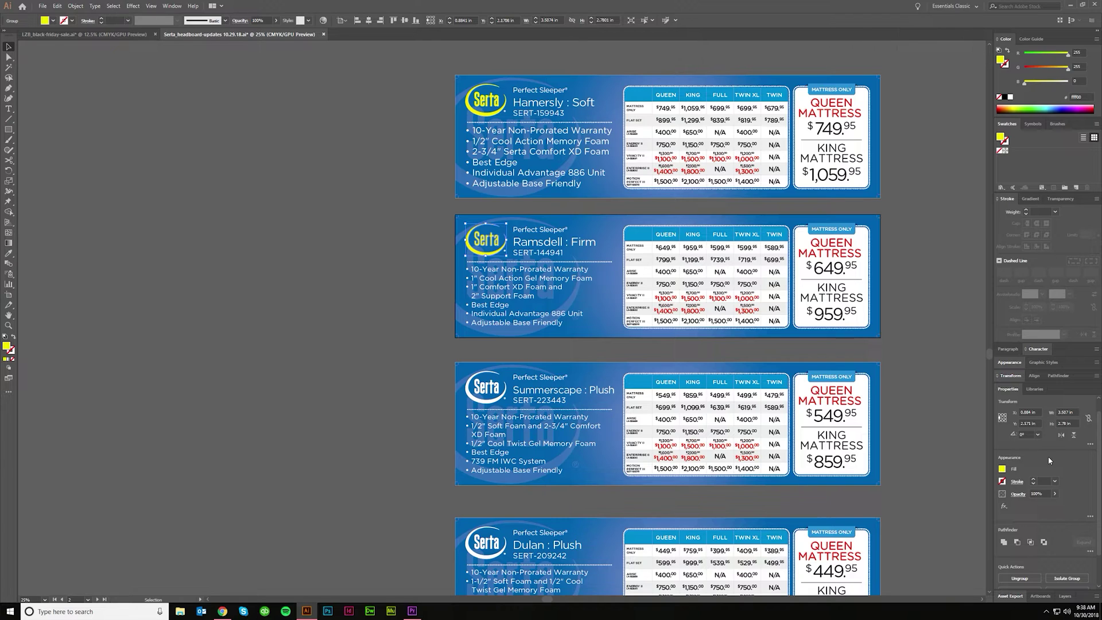
pyautogui.scroll(-1, 1061, 552)
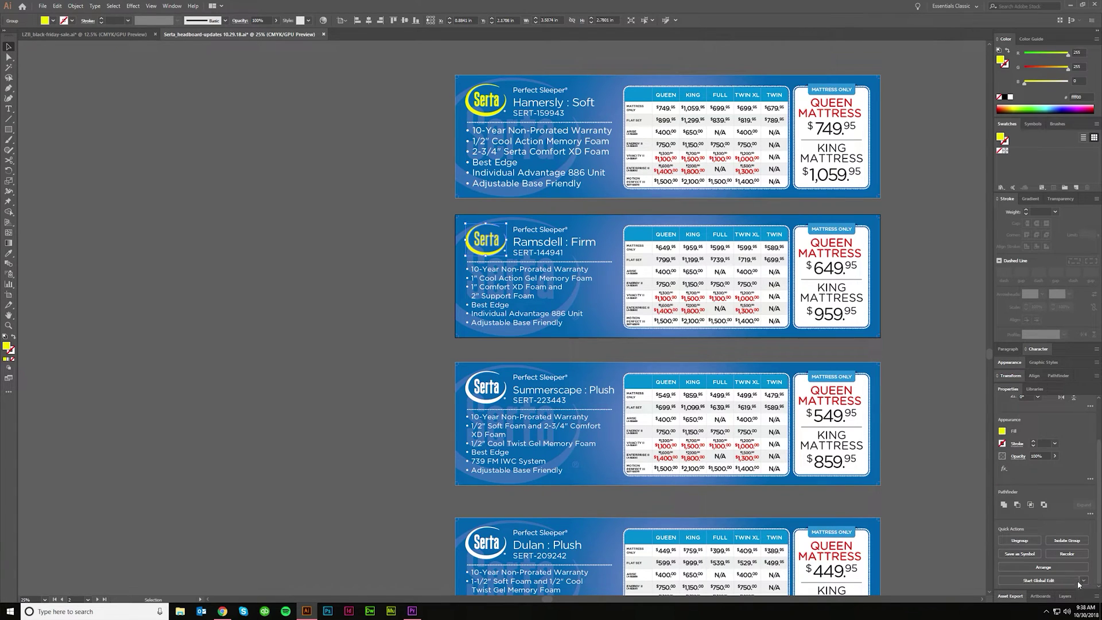
pyautogui.click(1084, 581)
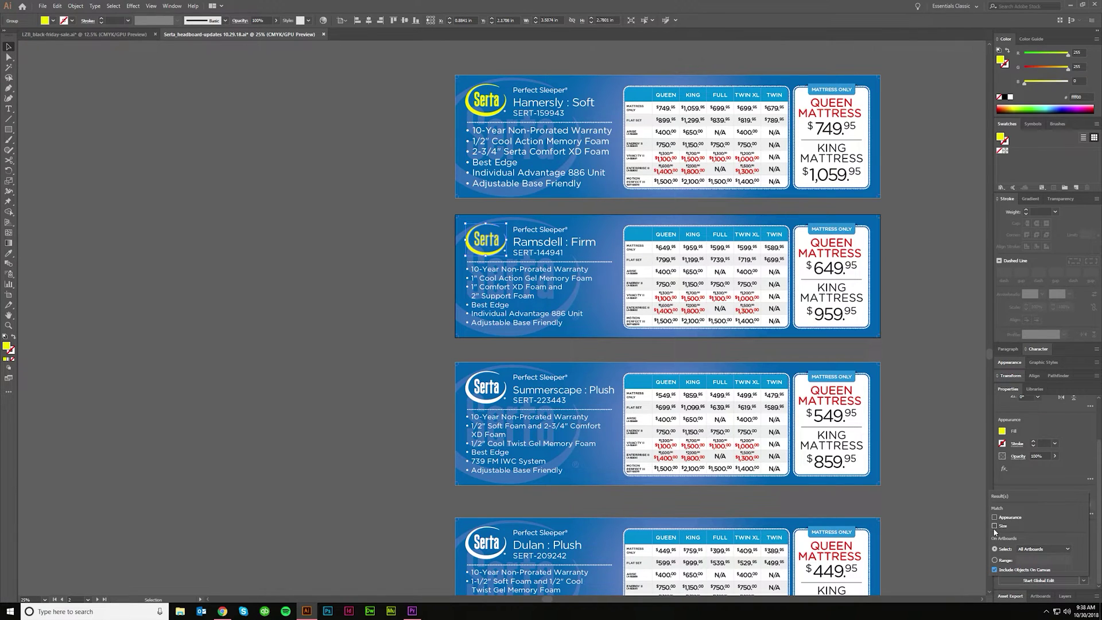
pyautogui.click(348, 321)
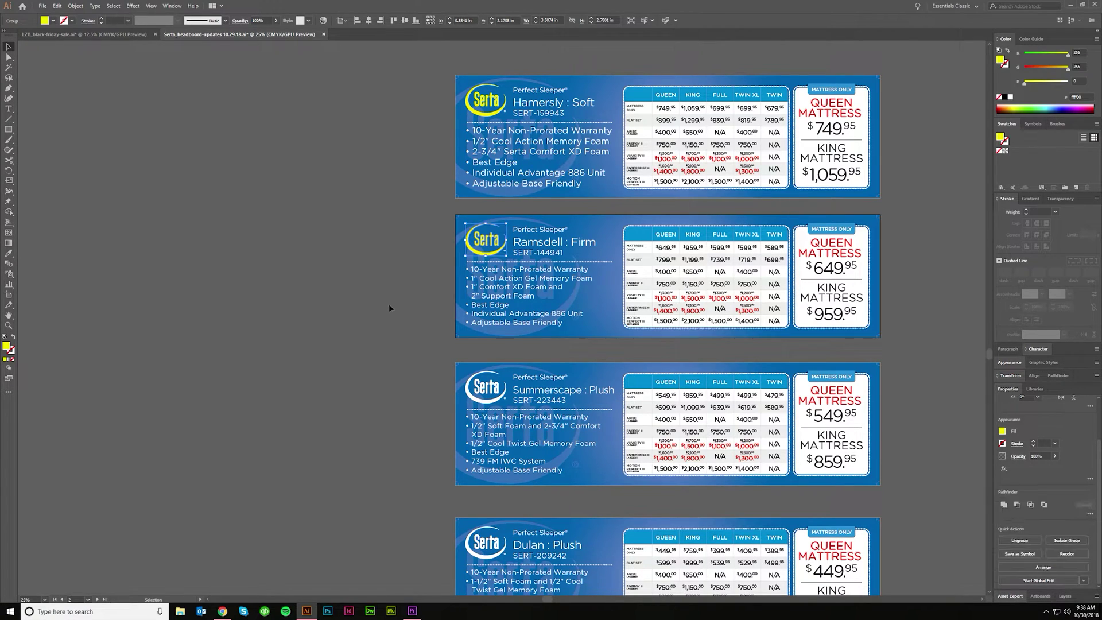
# - Place an enlarged copy of the yellow Ramsdell logo on the empty canvas beside the signs and deselect it
pyautogui.click(482, 246)
pyautogui.click(489, 253)
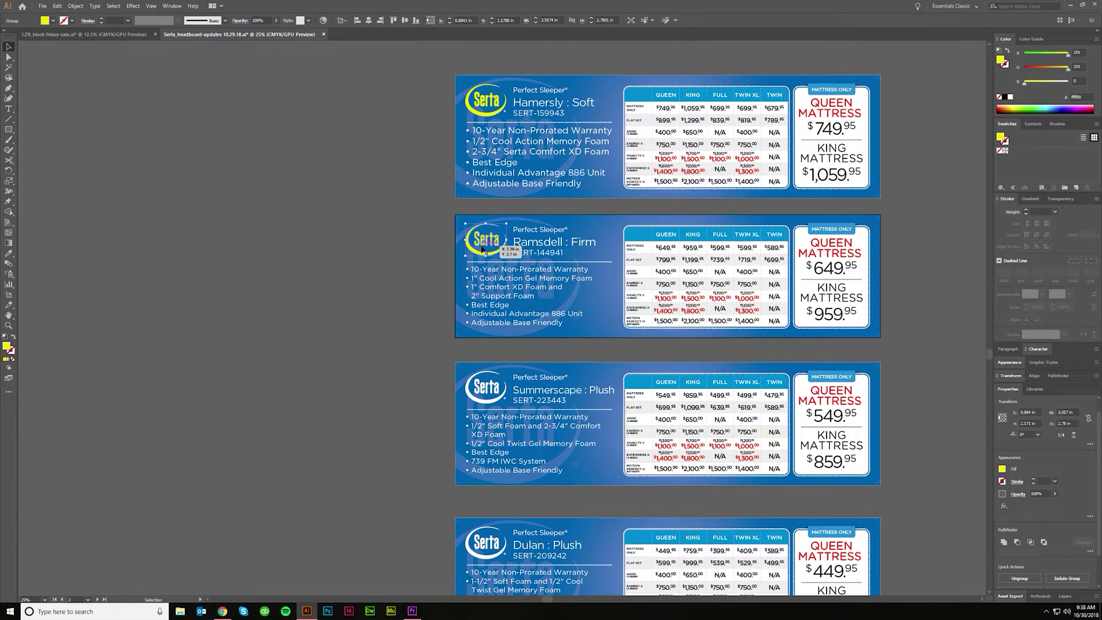
pyautogui.moveTo(488, 253); pyautogui.dragTo(122, 246)
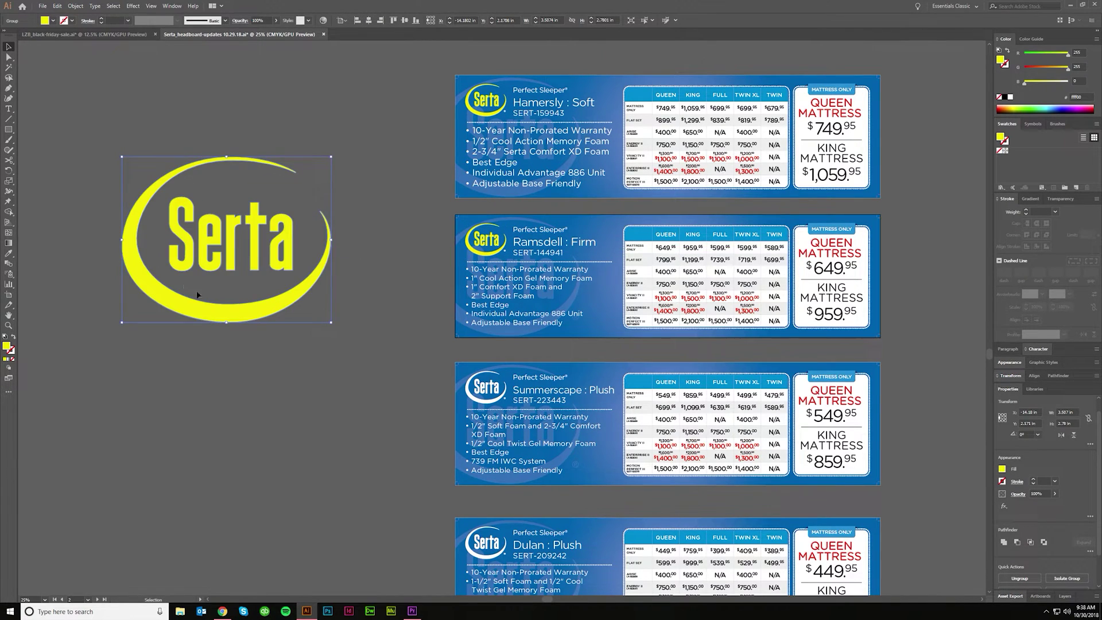
pyautogui.click(431, 292)
# - Start Global Edit from the Ramsdell sign's yellow logo with Size matching turned on
pyautogui.click(474, 254)
pyautogui.scroll(-2, 1085, 574)
pyautogui.click(1084, 580)
pyautogui.click(994, 525)
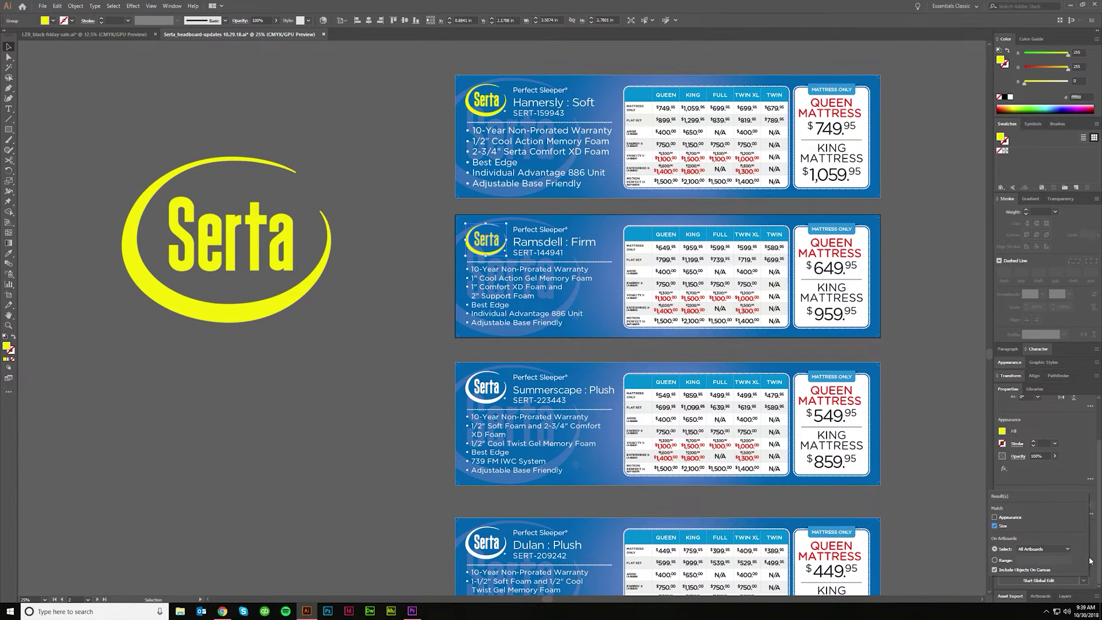
pyautogui.click(1044, 580)
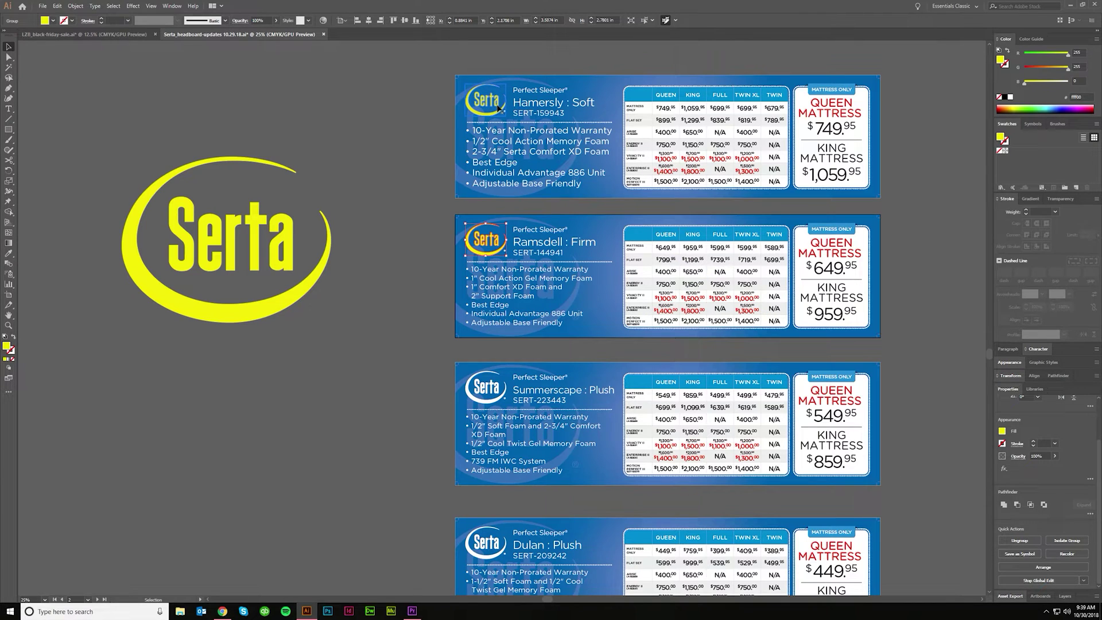
# - Turn off Size matching in the running Global Edit to compare the highlighted logos, and turn it back on
pyautogui.click(1083, 580)
pyautogui.click(995, 526)
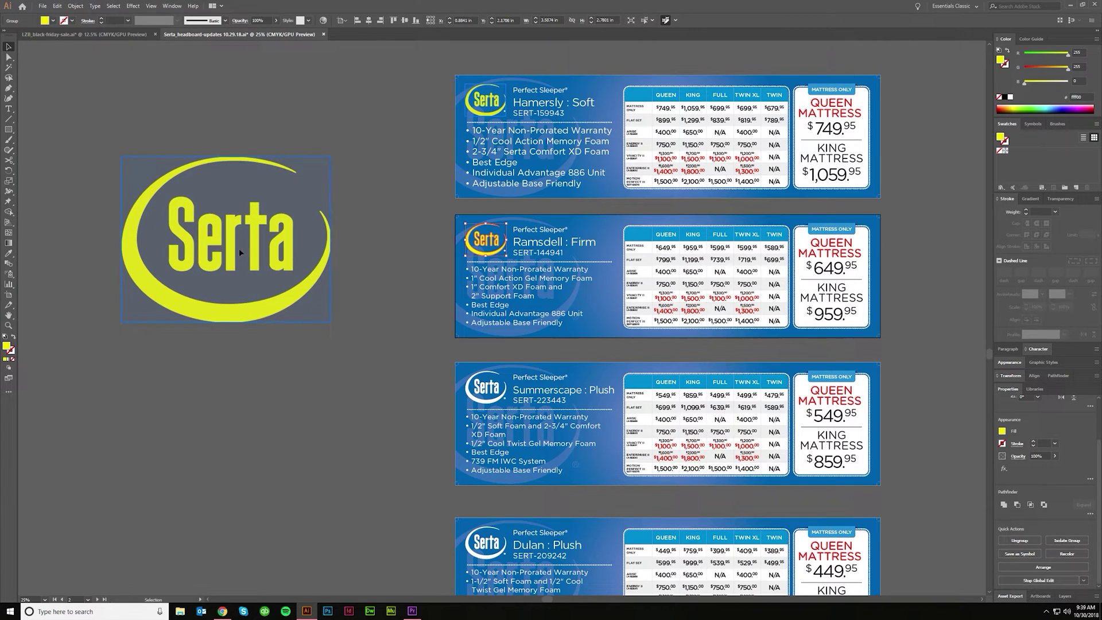
pyautogui.click(1083, 580)
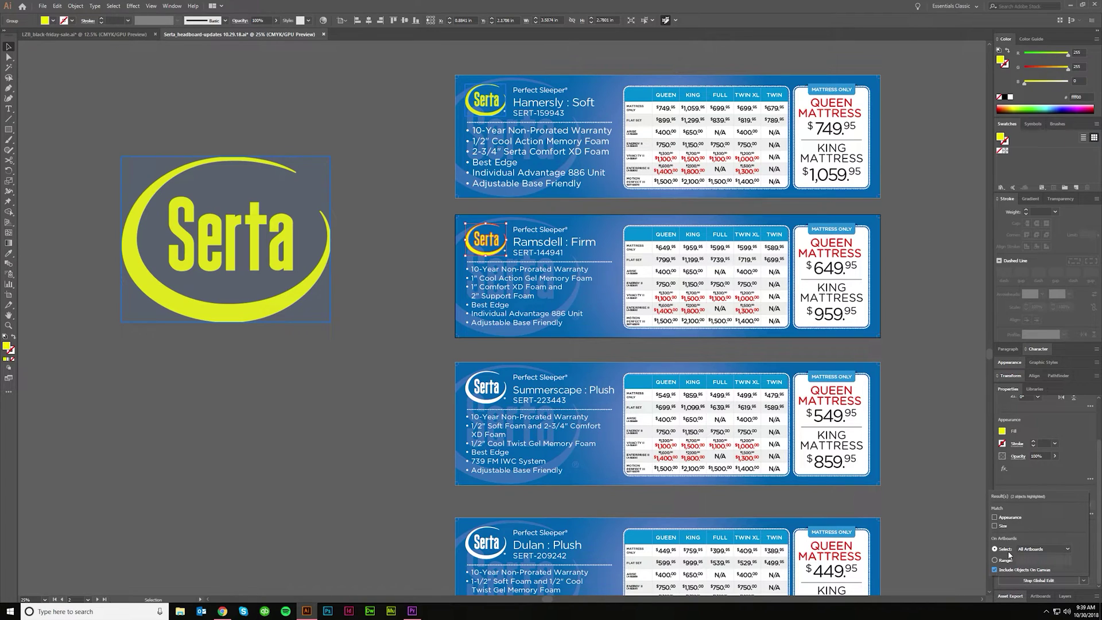
pyautogui.click(994, 525)
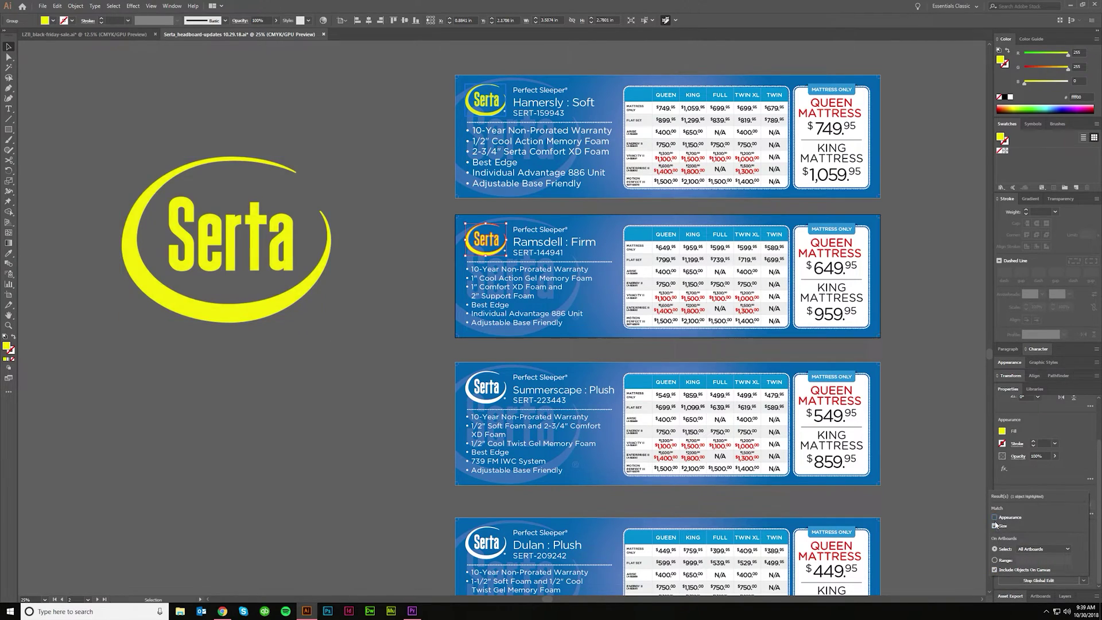
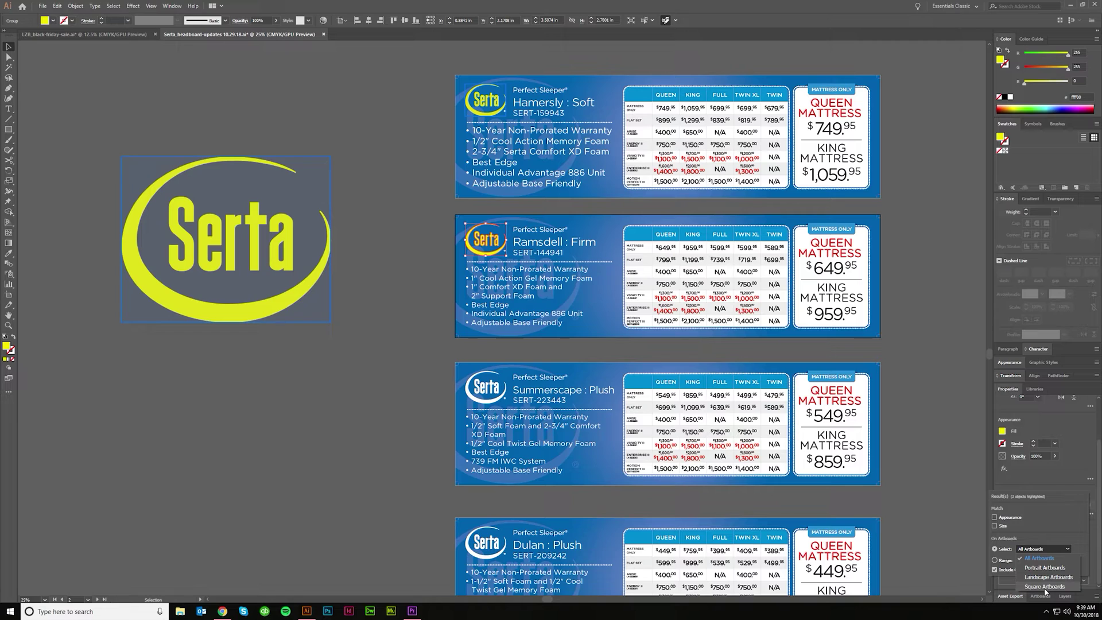
# - Restrict the running Global Edit to a range of artboards instead of all artboards
pyautogui.click(1031, 554)
pyautogui.click(994, 560)
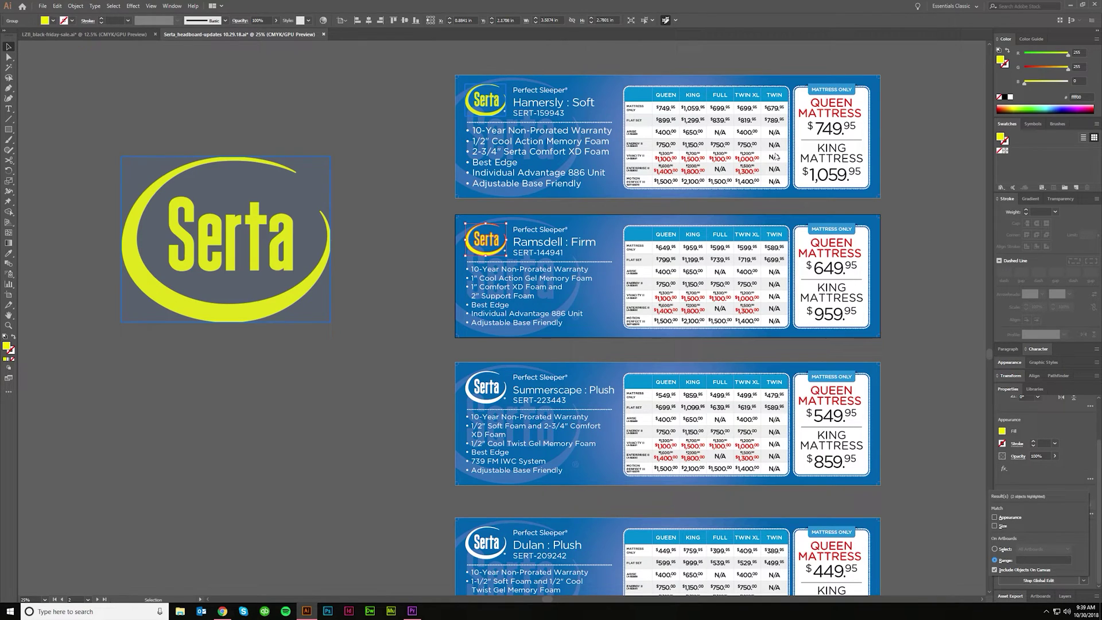
pyautogui.click(1023, 560)
pyautogui.press('Tab')
pyautogui.click(225, 242)
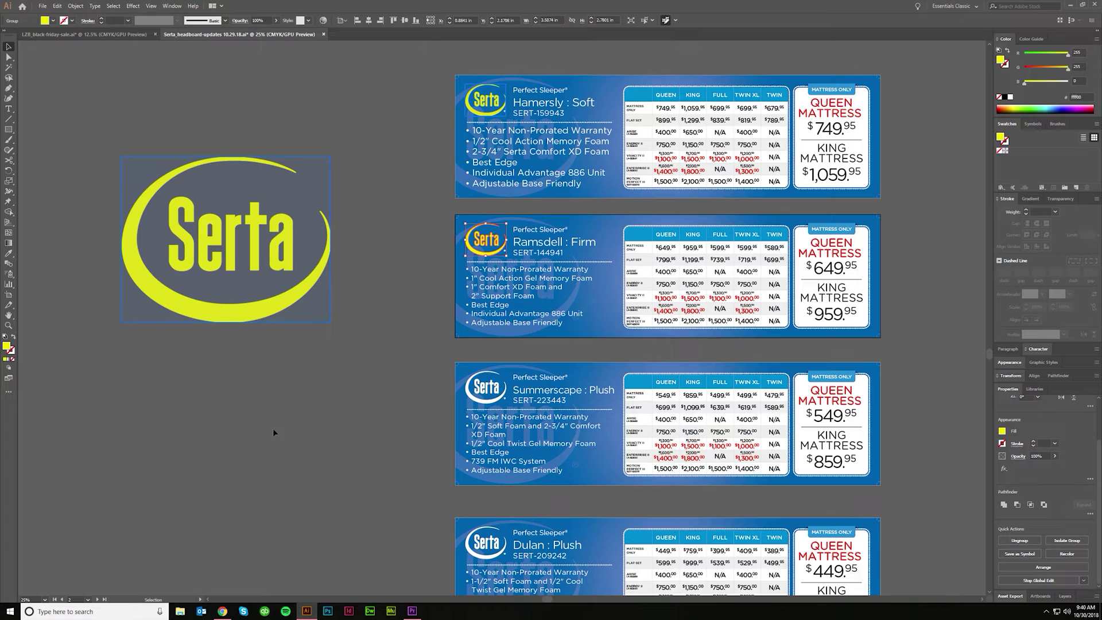
# - Turn off Include Objects On Canvas in the Global Edit options to compare the highlighted logos, and turn it back on
pyautogui.click(1083, 580)
pyautogui.click(995, 570)
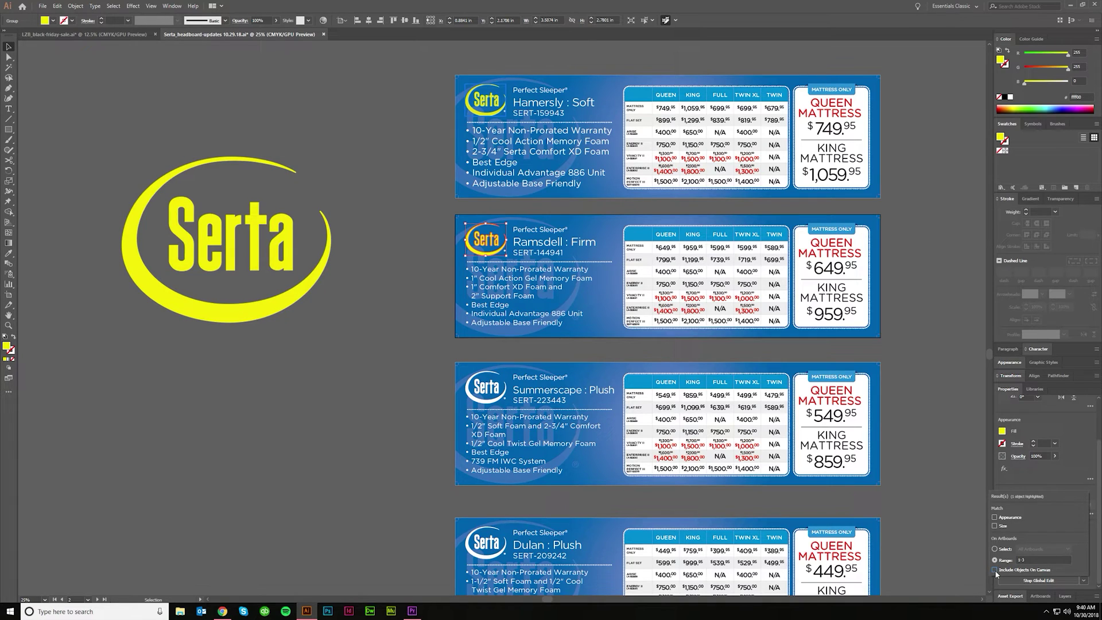
pyautogui.click(995, 570)
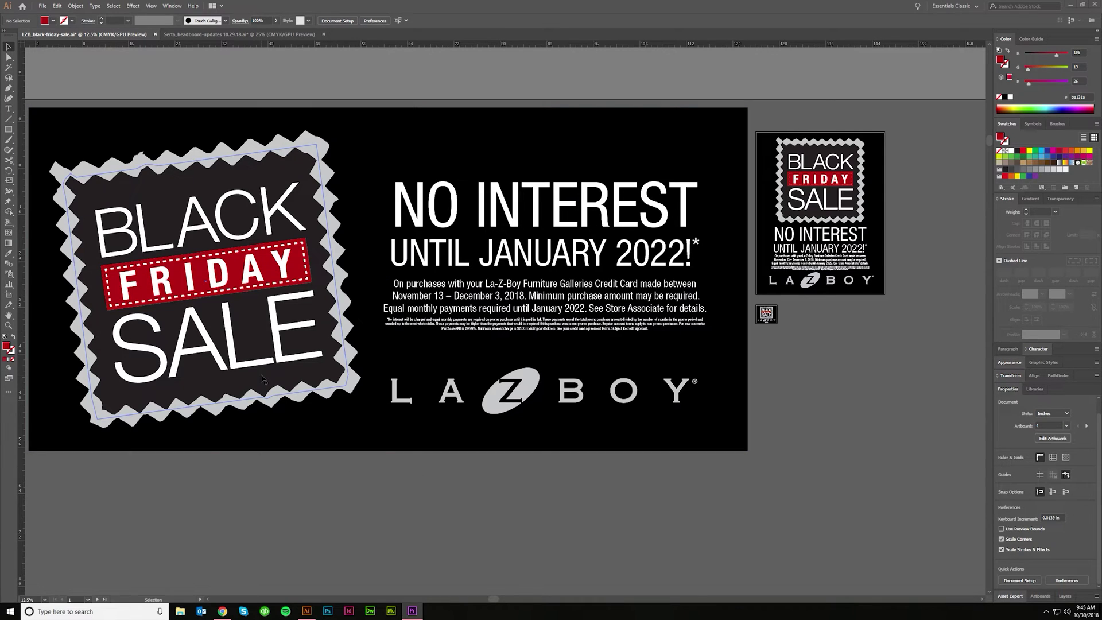
# - Examine the grouped Black Friday Sale badge on the smaller poster and compare it with the badges on the other artboards
pyautogui.scroll(-1, 261, 373)
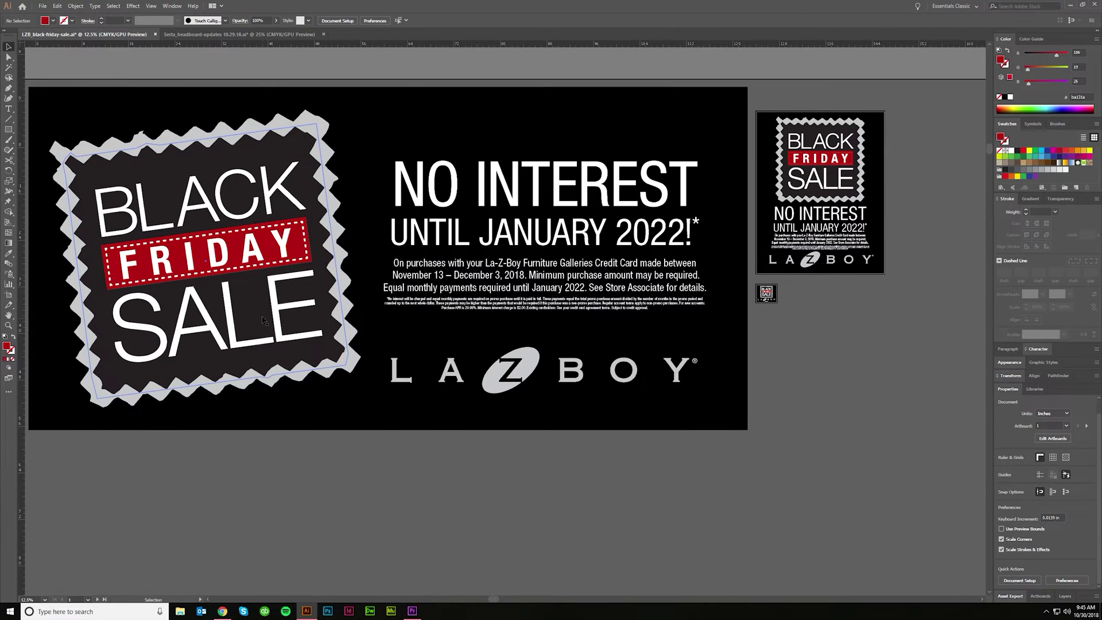
pyautogui.click(815, 166)
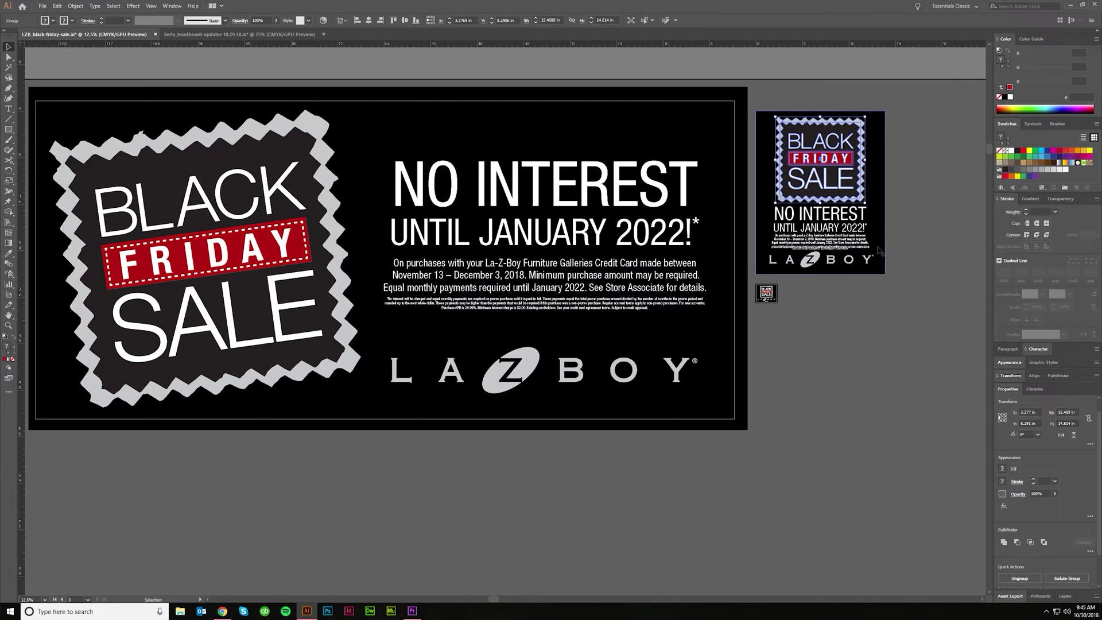
pyautogui.scroll(-2, 1032, 545)
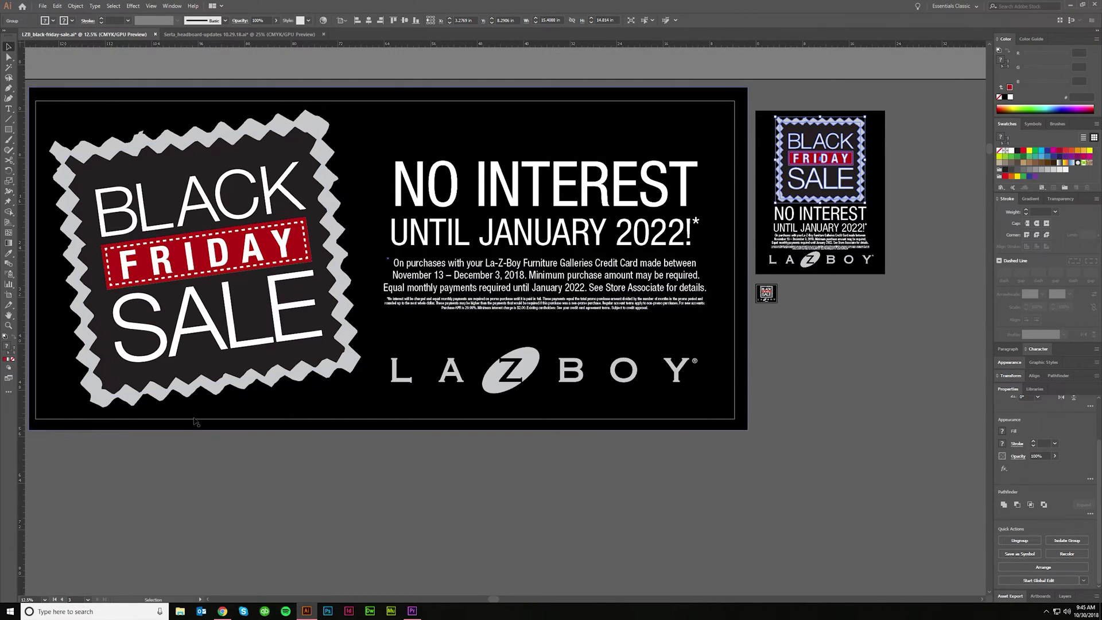
pyautogui.click(825, 440)
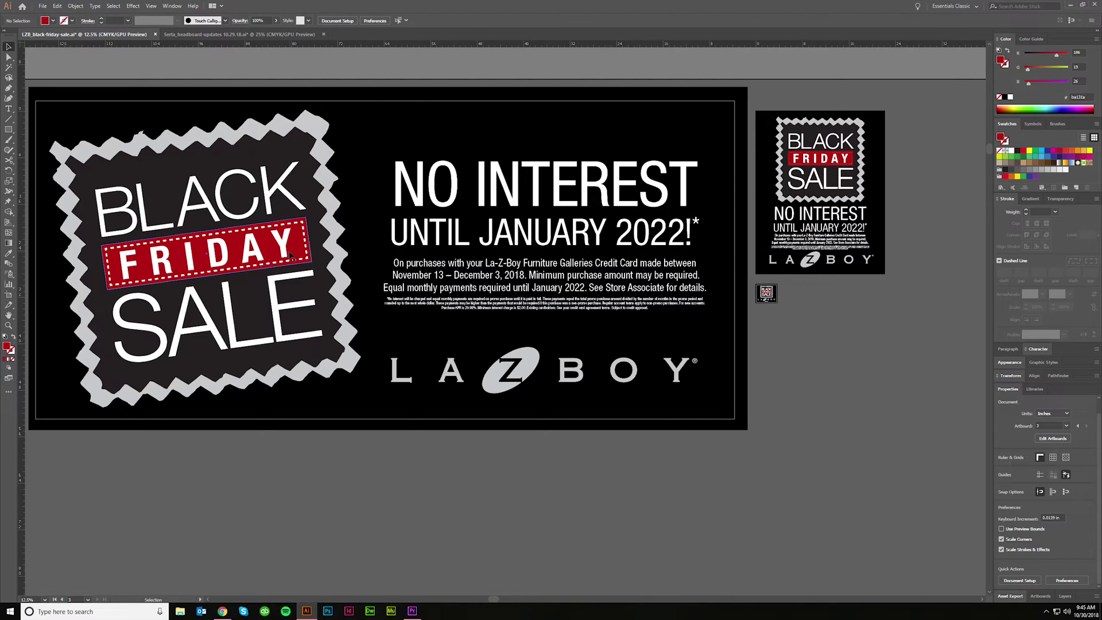
pyautogui.press('a')
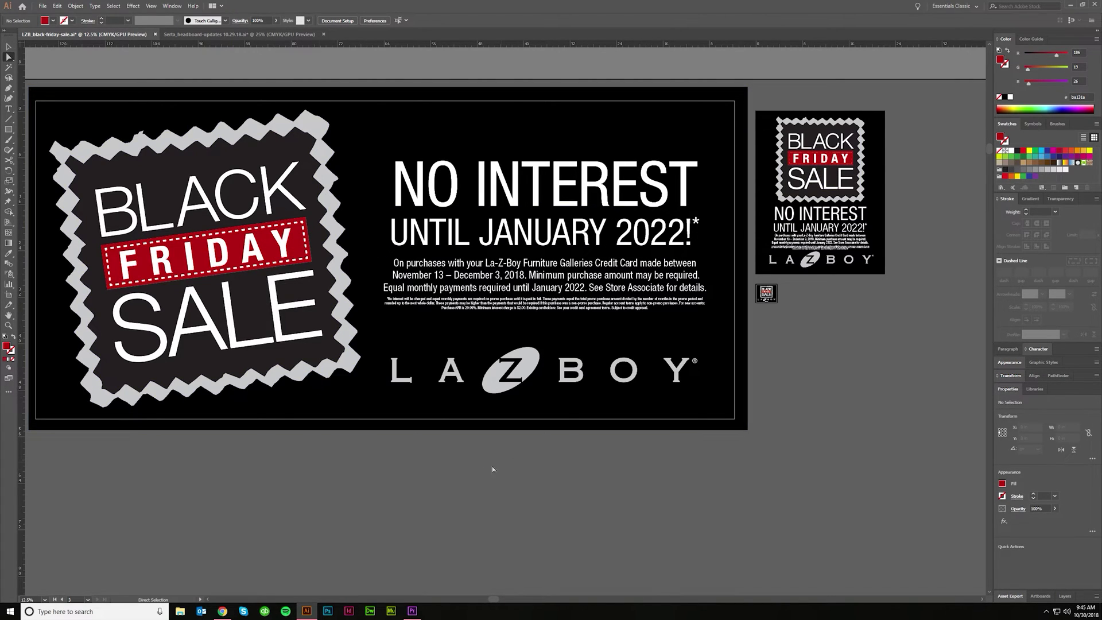
pyautogui.press('v')
pyautogui.click(825, 158)
pyautogui.scroll(3, 825, 158)
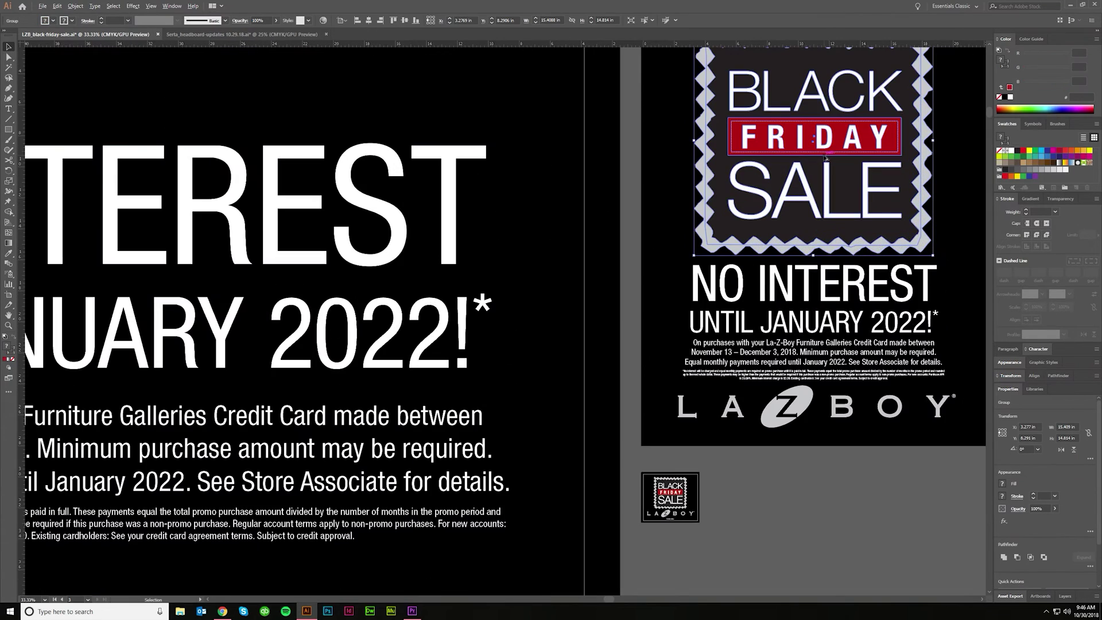
pyautogui.scroll(-3, 826, 158)
pyautogui.click(748, 258)
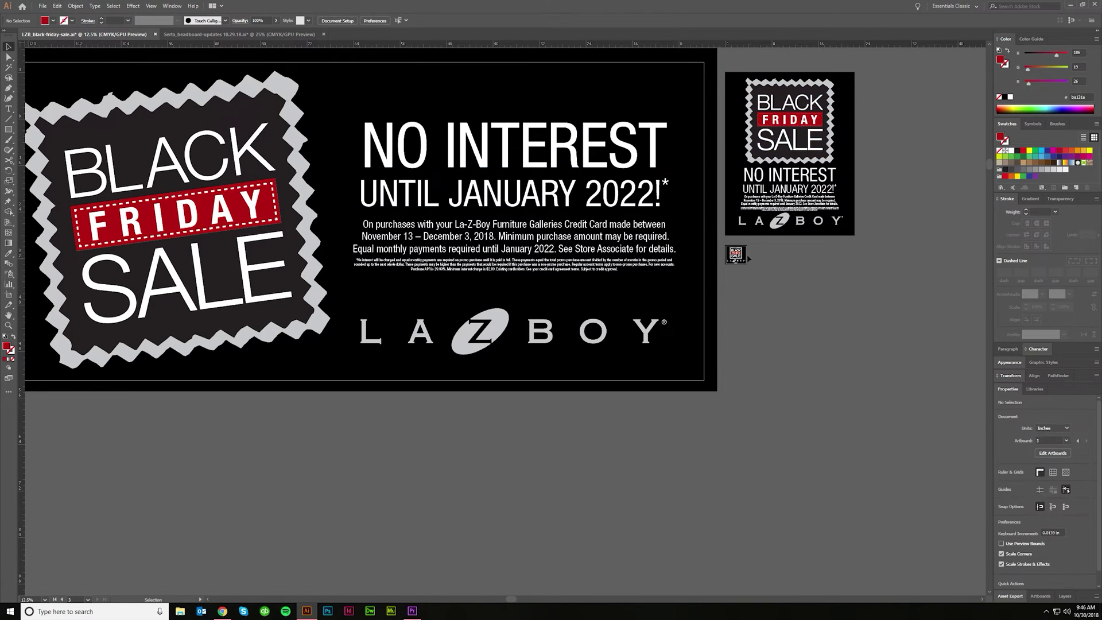
pyautogui.scroll(2, 748, 258)
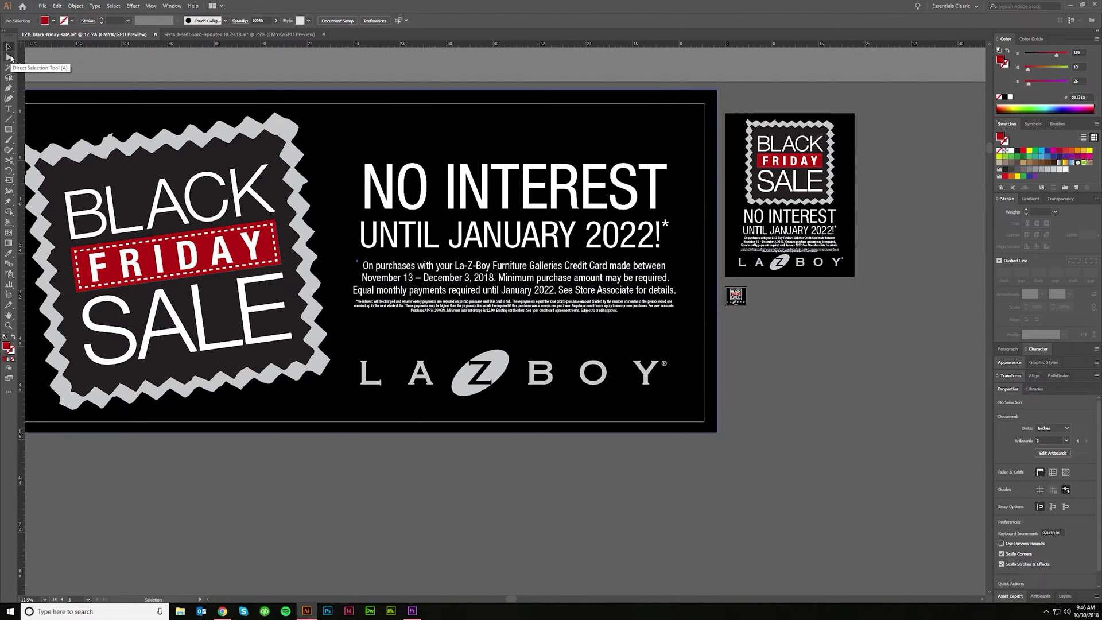
# - Select only the red FRIDAY banner rectangle inside the large artboard's badge and start Global Edit from it
pyautogui.click(11, 57)
pyautogui.hscroll(-1, 388, 376)
pyautogui.hscroll(-1, 387, 376)
pyautogui.click(280, 254)
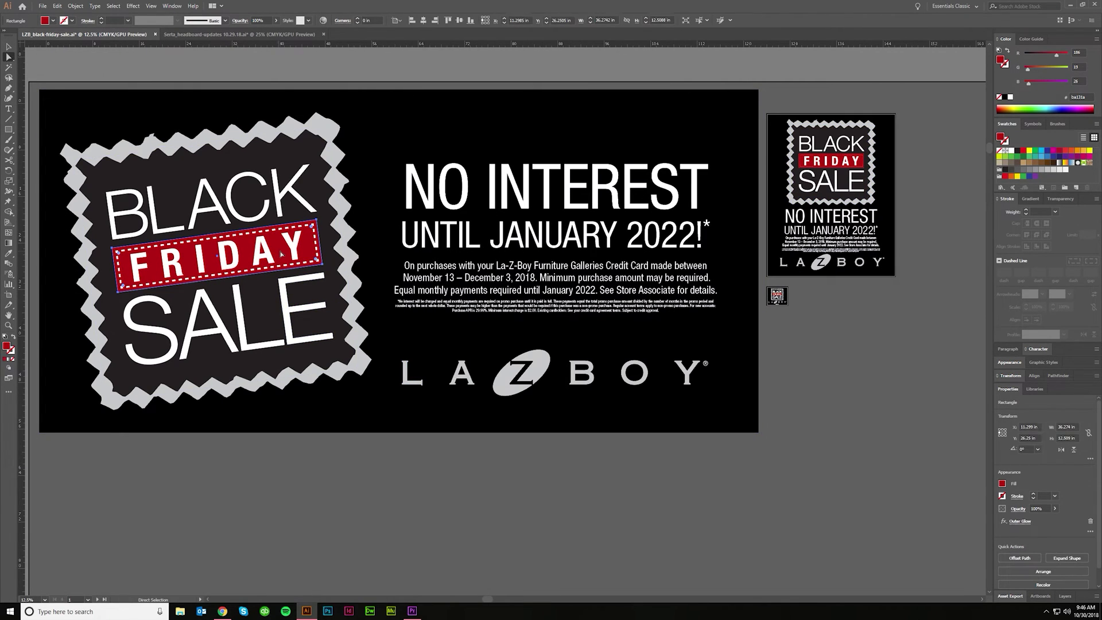
pyautogui.scroll(-1, 1039, 551)
pyautogui.click(1044, 581)
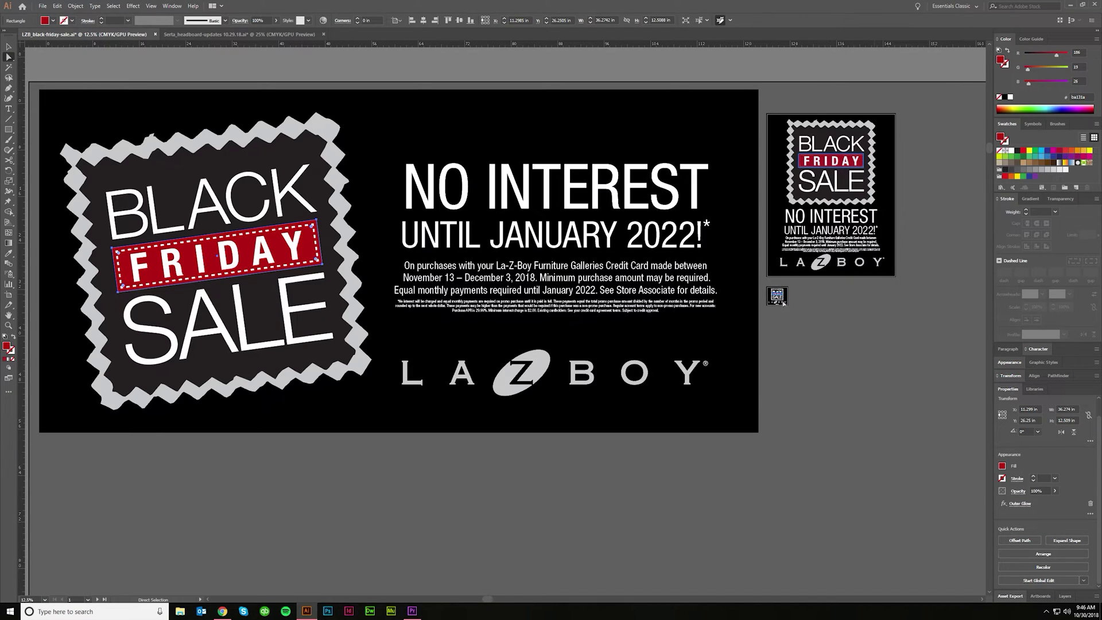
# - Fill the matching FRIDAY banners with yellow, accept copying the style attributes to the highlighted artwork, and deselect
pyautogui.click(1030, 153)
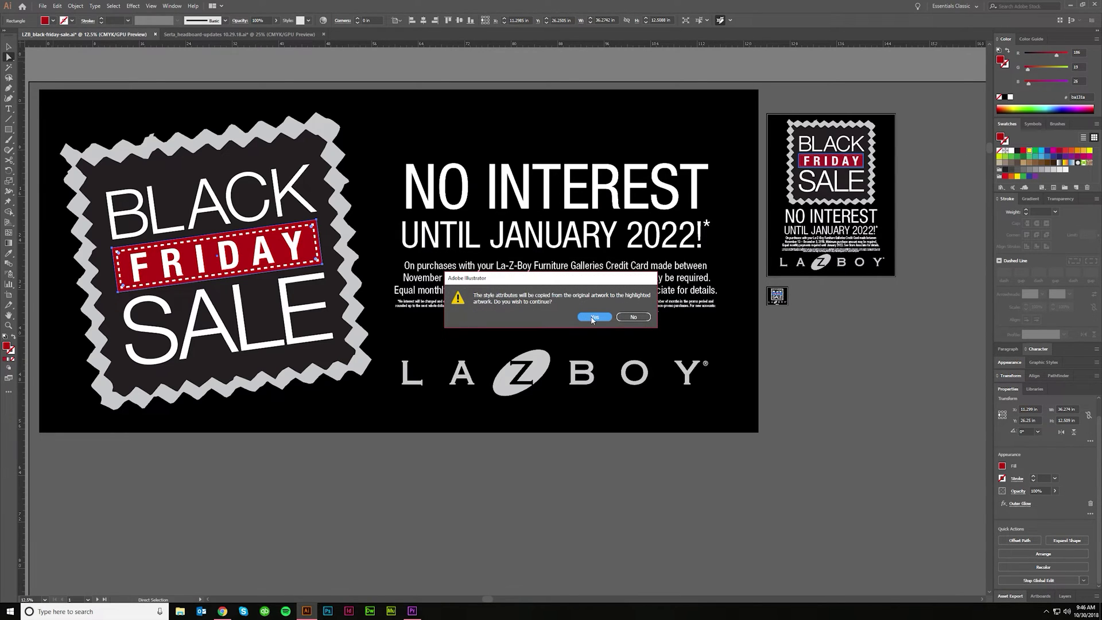
pyautogui.click(591, 317)
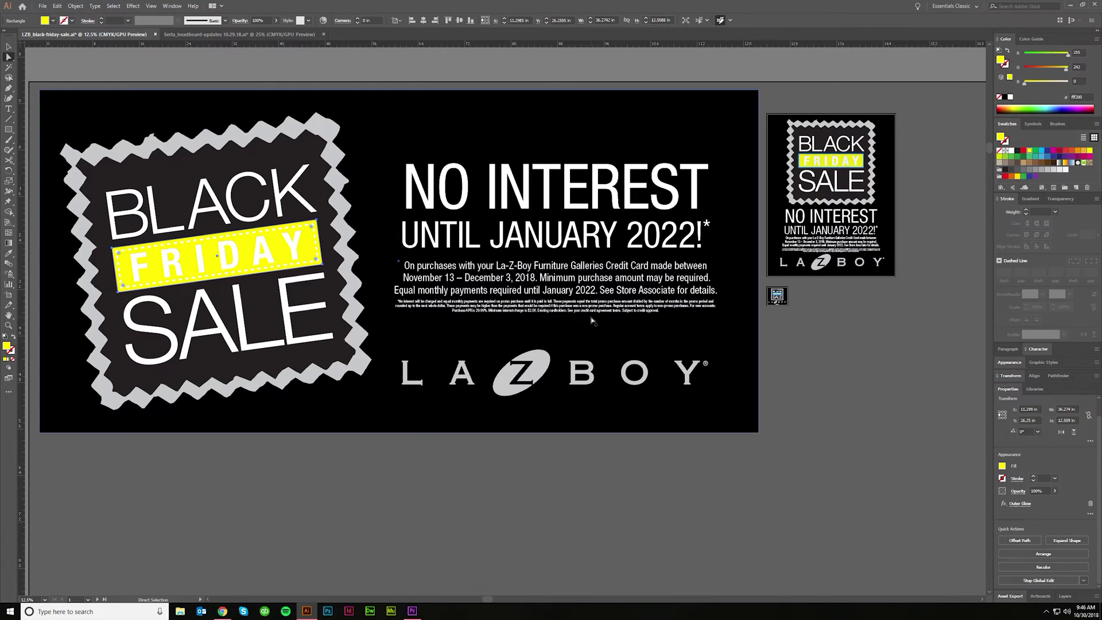
pyautogui.click(817, 374)
pyautogui.press('v')
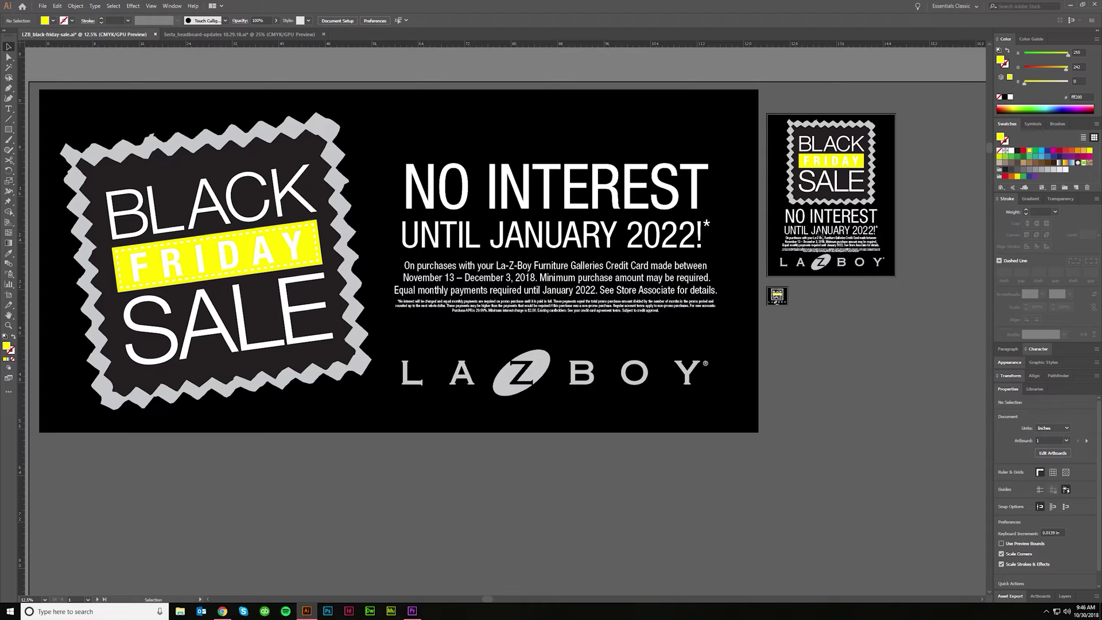
pyautogui.scroll(3, 160, 266)
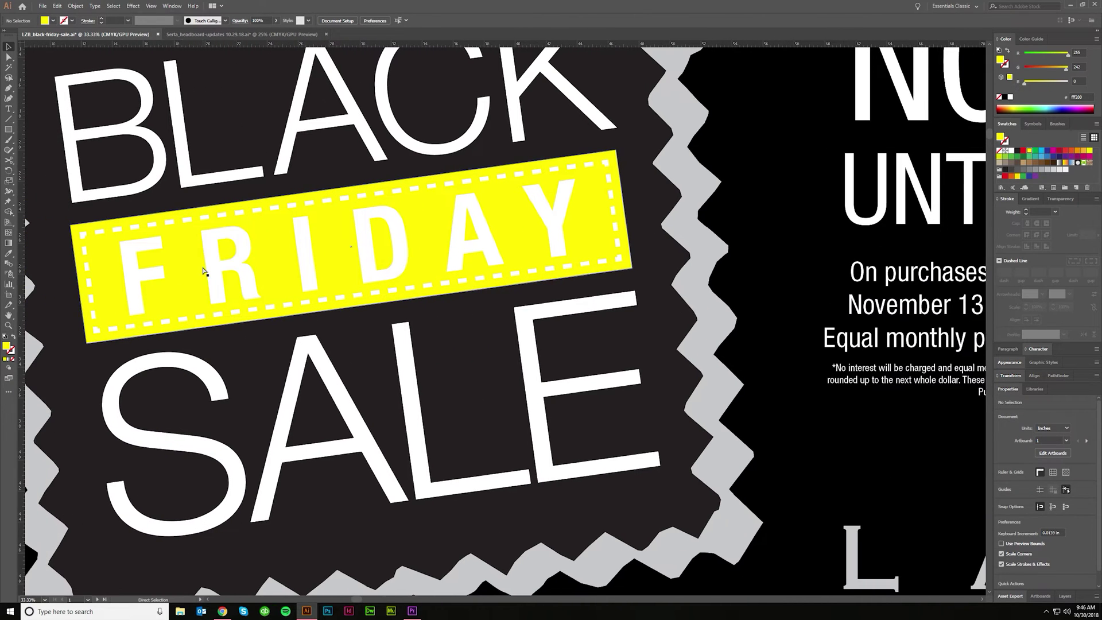
pyautogui.scroll(-3, 155, 269)
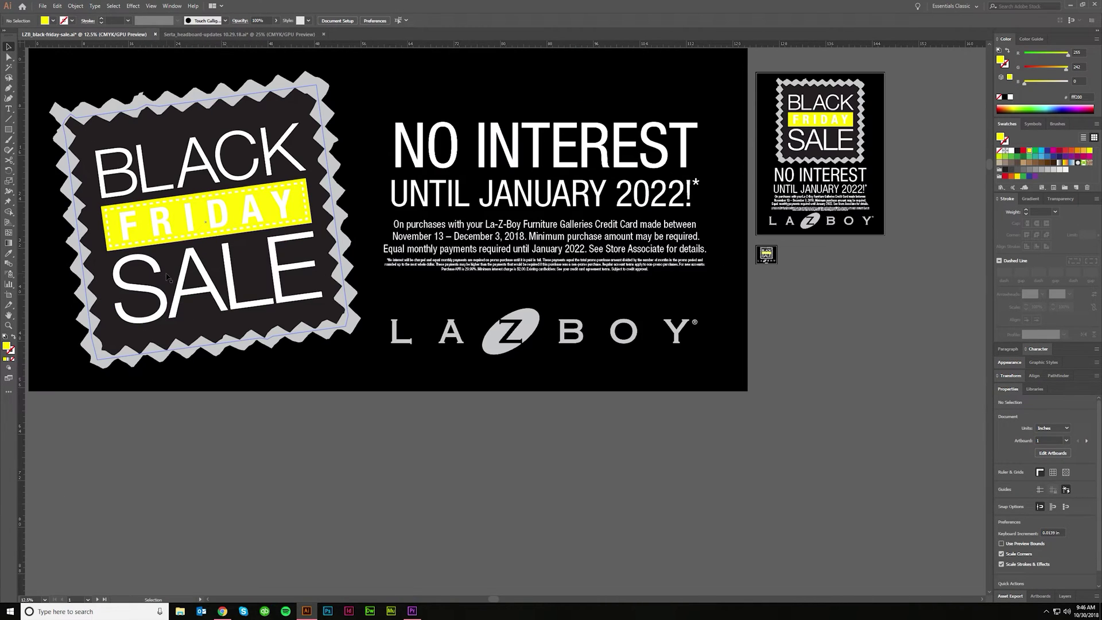
# - Try to select the FRIDAY lettering inside the grouped badge on the large artboard
pyautogui.click(170, 226)
pyautogui.hscroll(-1, 170, 226)
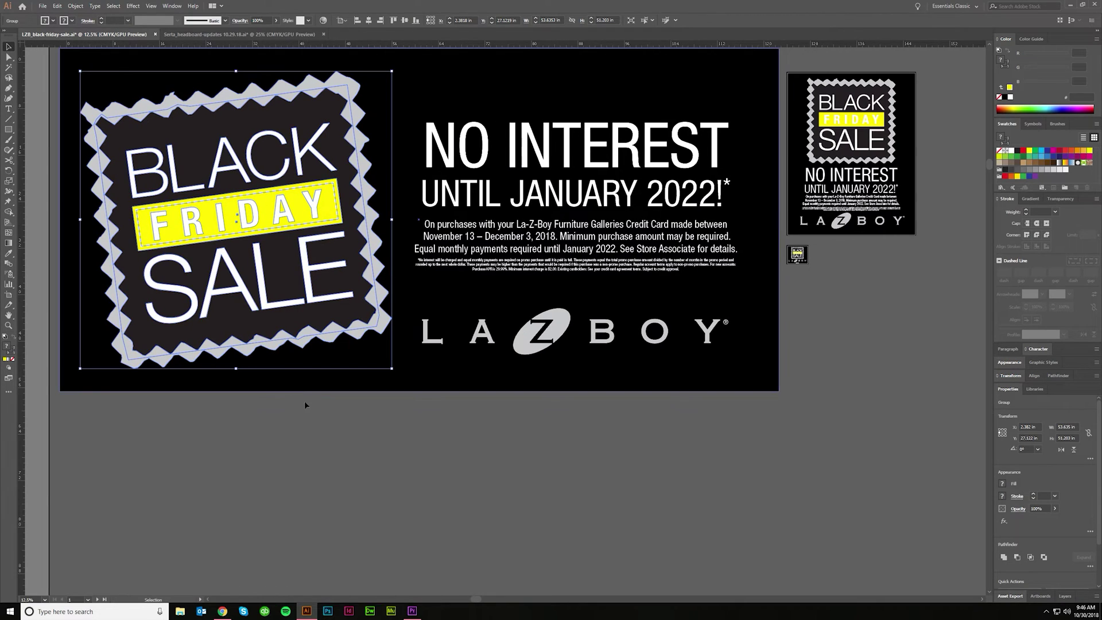
pyautogui.hotkey('ctrl', 'shift', 'g')
pyautogui.hotkey('ctrl', 'shift', 'a')
pyautogui.click(219, 218)
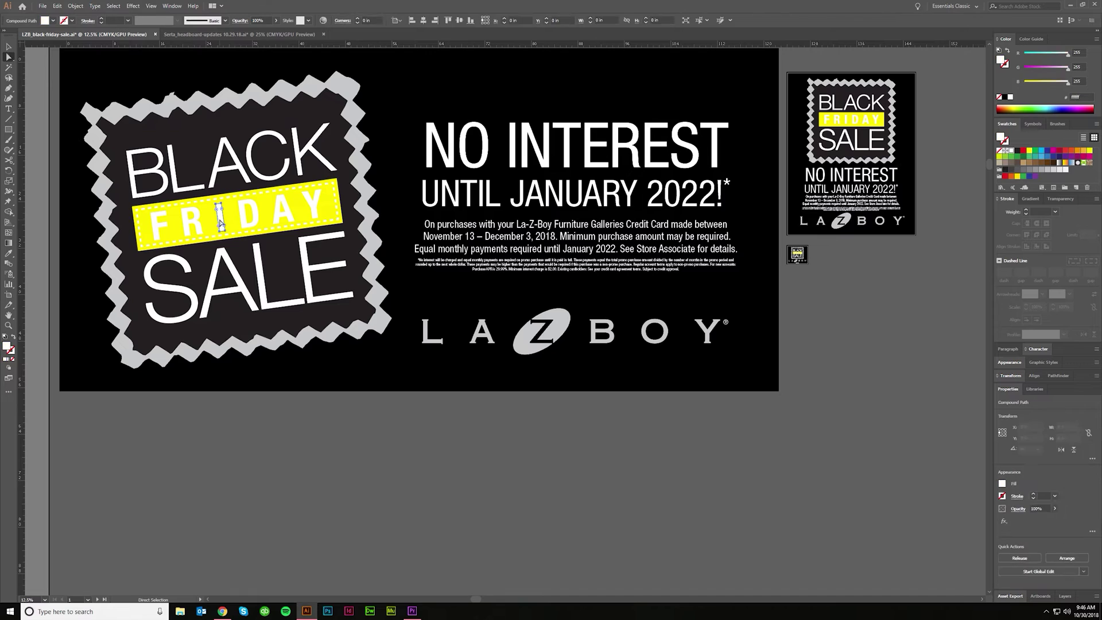
pyautogui.click(257, 377)
pyautogui.click(237, 215)
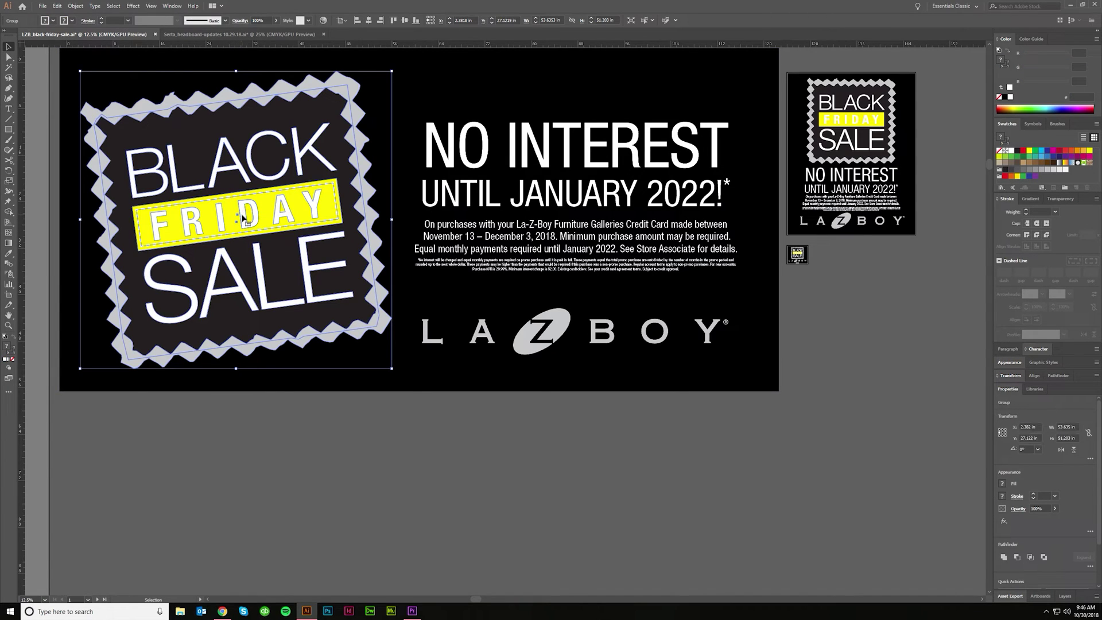
pyautogui.moveTo(238, 218); pyautogui.dragTo(266, 223)
pyautogui.press('a')
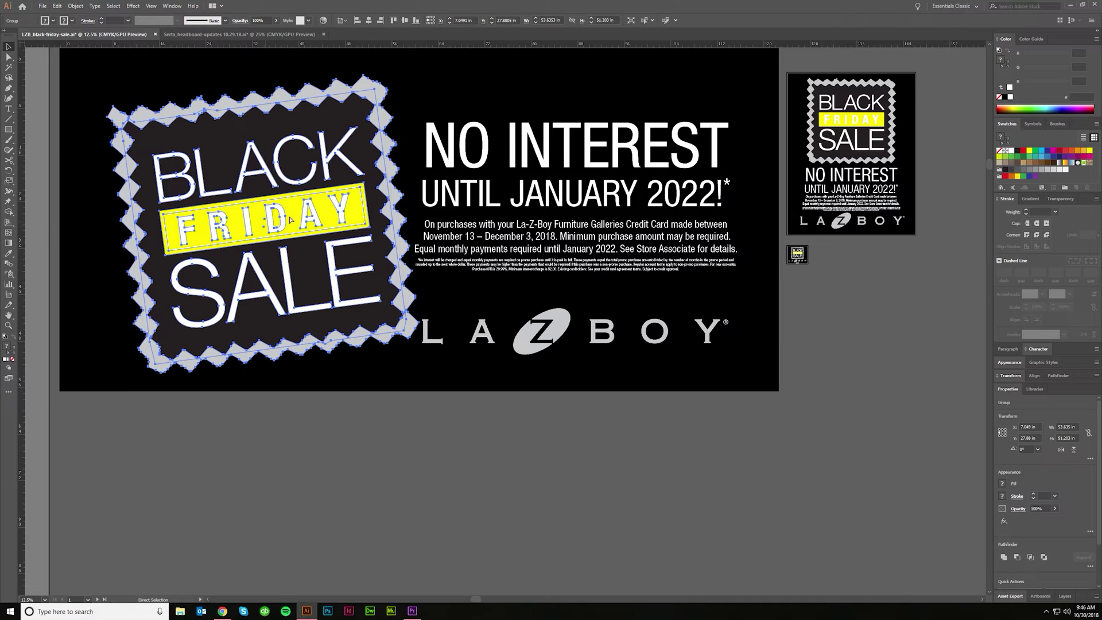
pyautogui.hotkey('ctrl', 'z')
pyautogui.press('v')
# - Ungroup the large artboard's Black Friday Sale badge and select its FRIDAY lettering group
pyautogui.rightClick(257, 214)
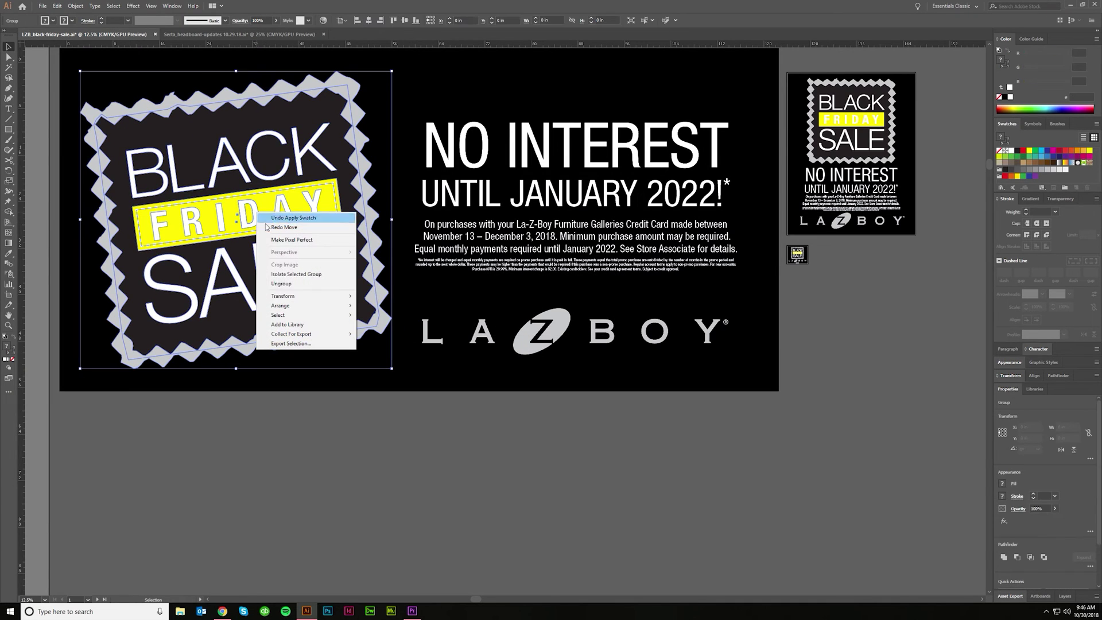
pyautogui.click(281, 283)
pyautogui.click(303, 443)
pyautogui.click(259, 221)
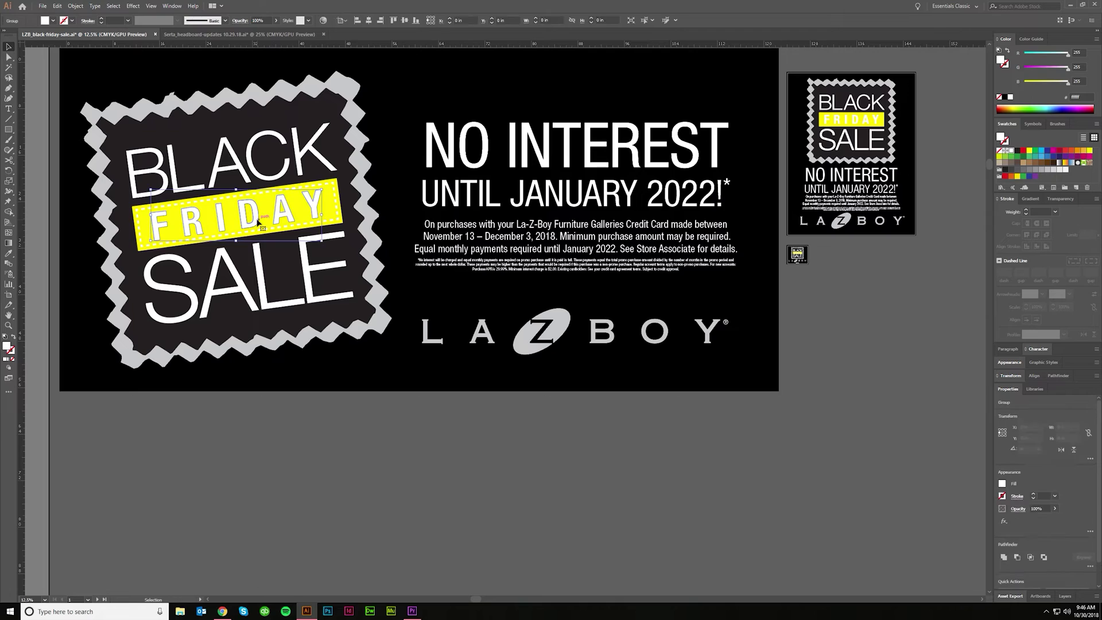
pyautogui.moveTo(257, 221)
pyautogui.mouseDown()
pyautogui.moveTo(257, 324)
pyautogui.moveTo(254, 217)
pyautogui.mouseUp()
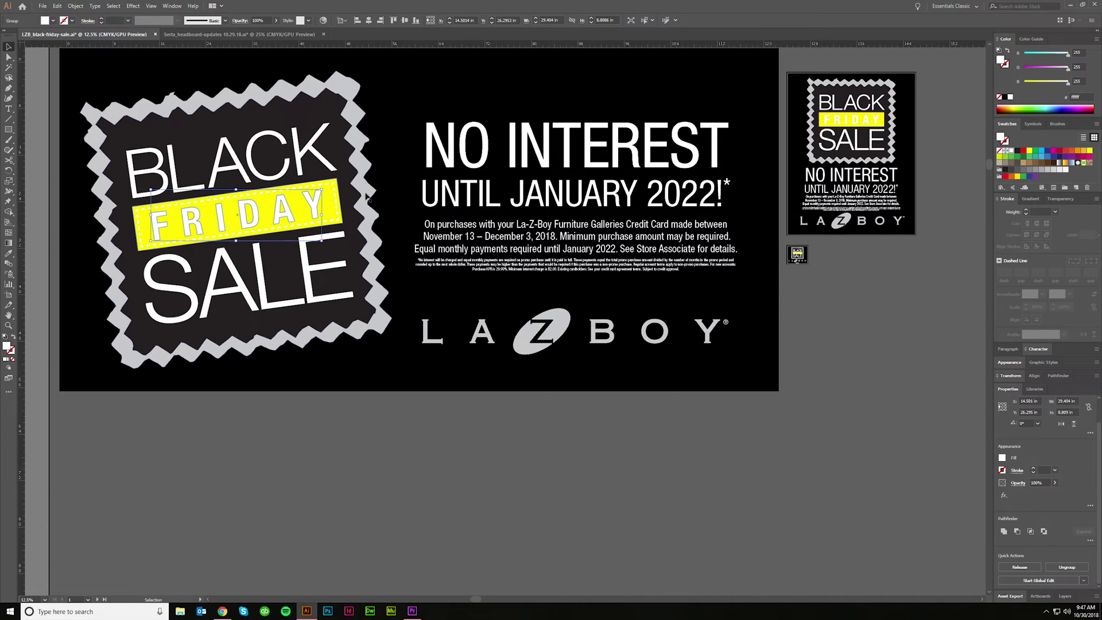
# - Start Global Edit from the FRIDAY lettering, fill the matching lettering with black, and deselect
pyautogui.click(1038, 580)
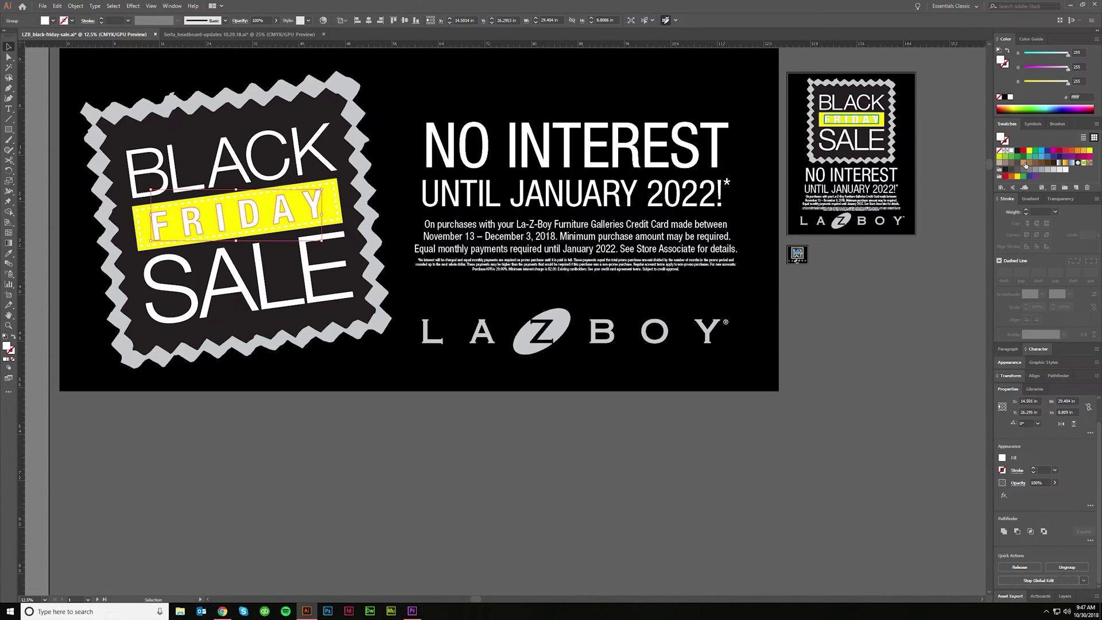
pyautogui.click(1006, 98)
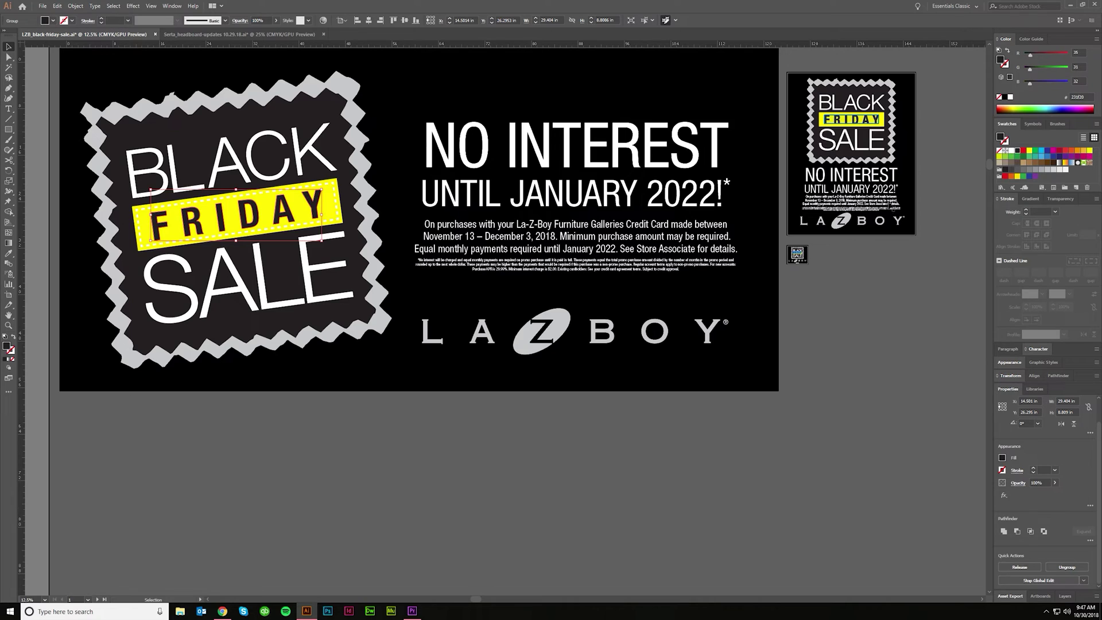
pyautogui.click(835, 391)
# - Review the recolored FRIDAY banners and lettering on the small tile, the poster and the large artboard
pyautogui.scroll(7, 821, 247)
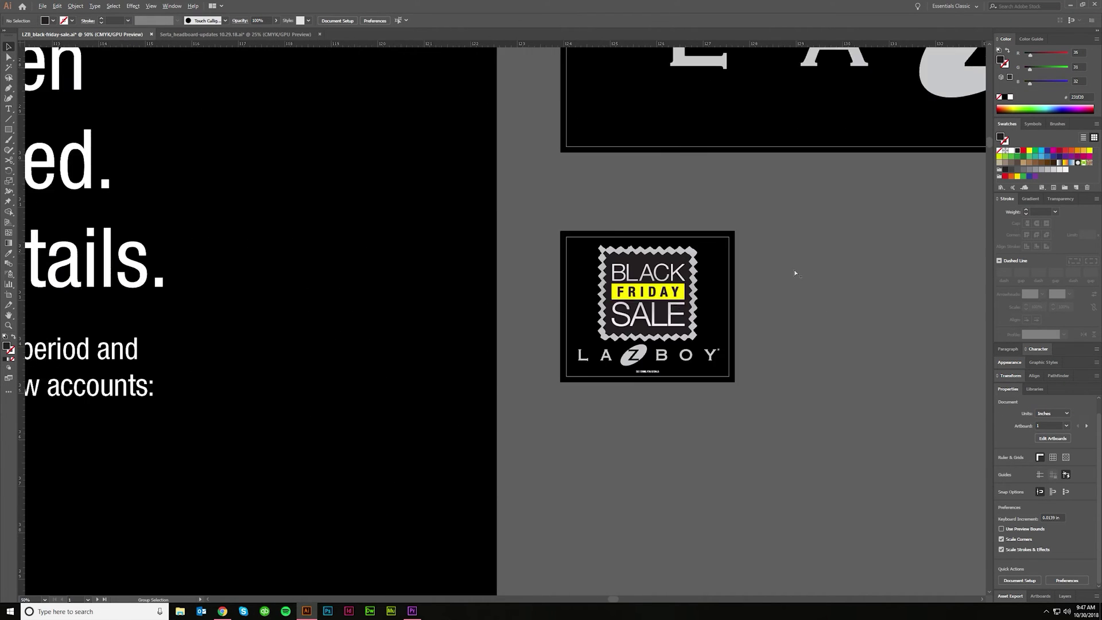
pyautogui.scroll(-10, 752, 371)
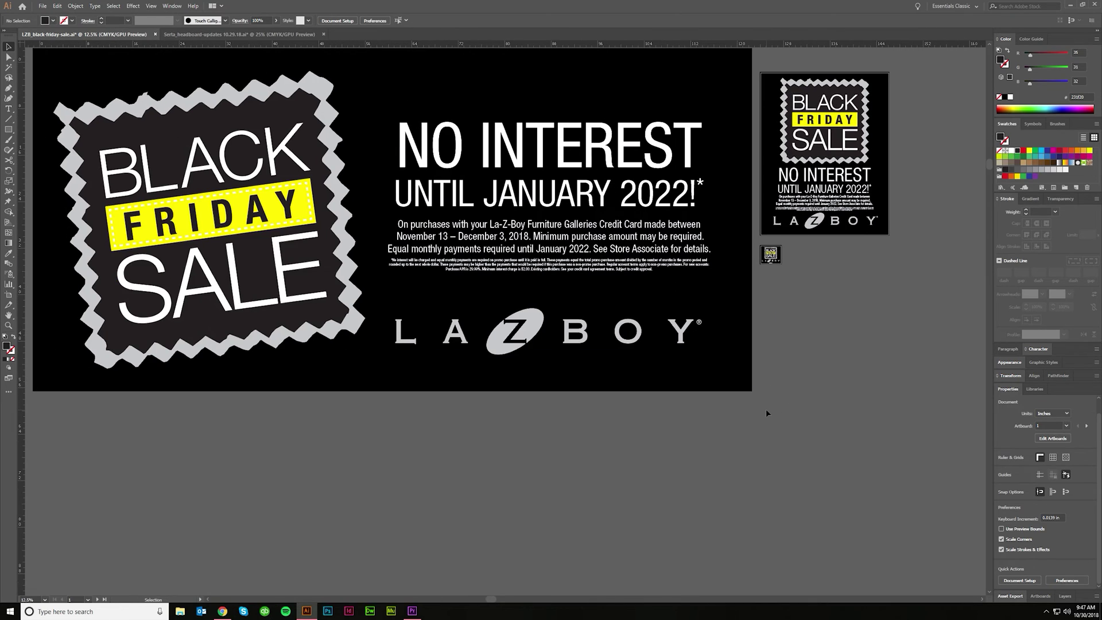
pyautogui.scroll(1, 746, 344)
pyautogui.scroll(-2, 719, 270)
pyautogui.click(546, 191)
pyautogui.scroll(3, 379, 127)
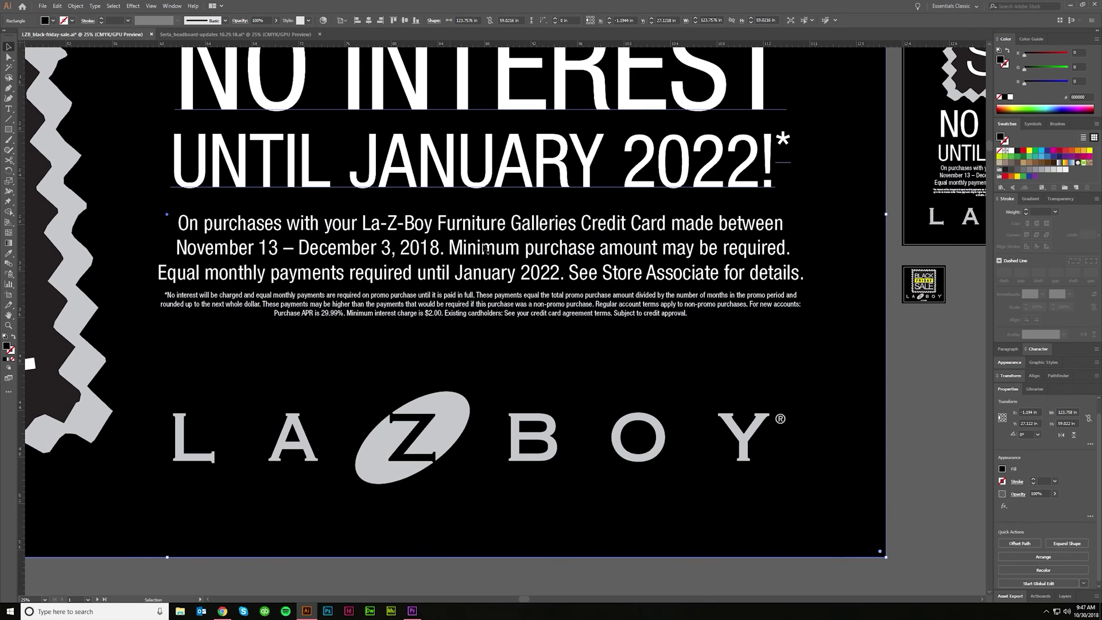
pyautogui.scroll(-3, 350, 144)
pyautogui.click(495, 361)
pyautogui.scroll(3, 391, 338)
pyautogui.hscroll(-2, 391, 339)
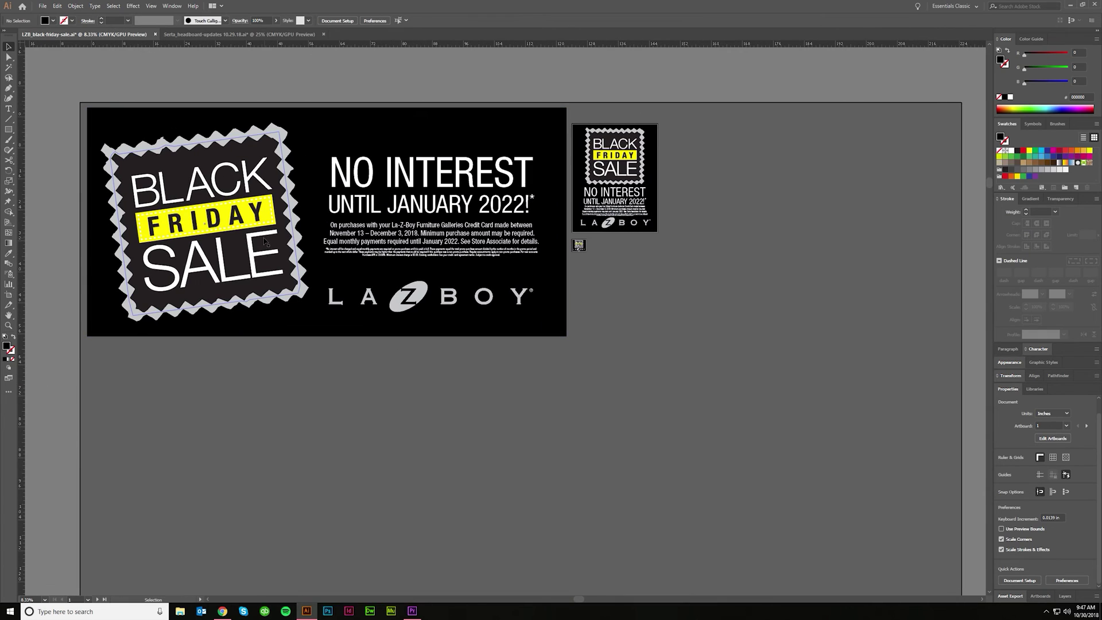
pyautogui.hscroll(-1, 213, 250)
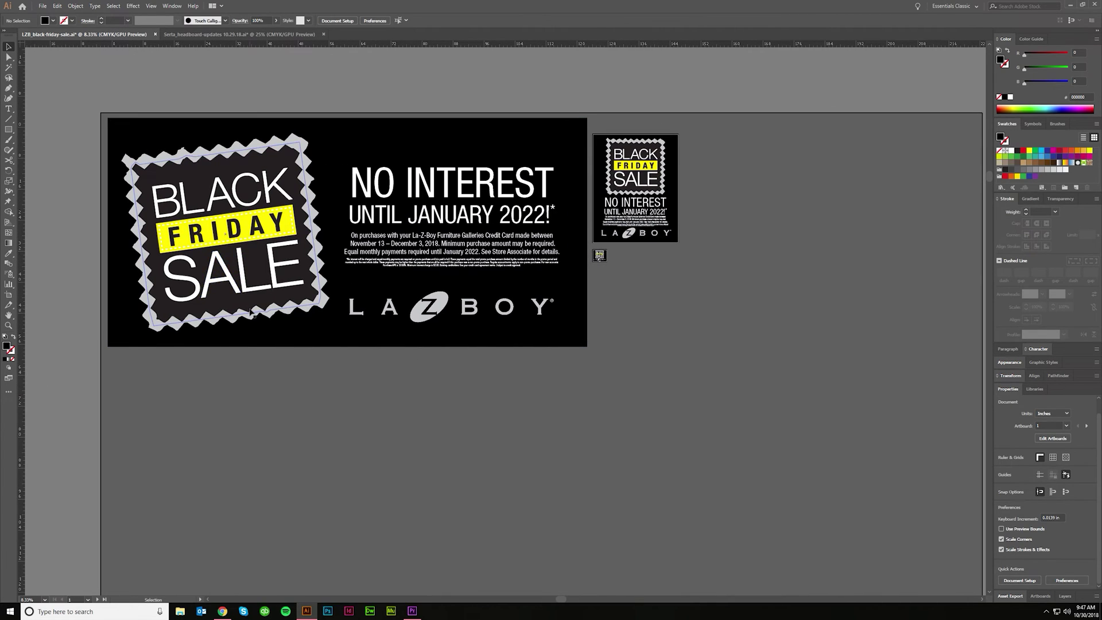
pyautogui.scroll(1, 252, 312)
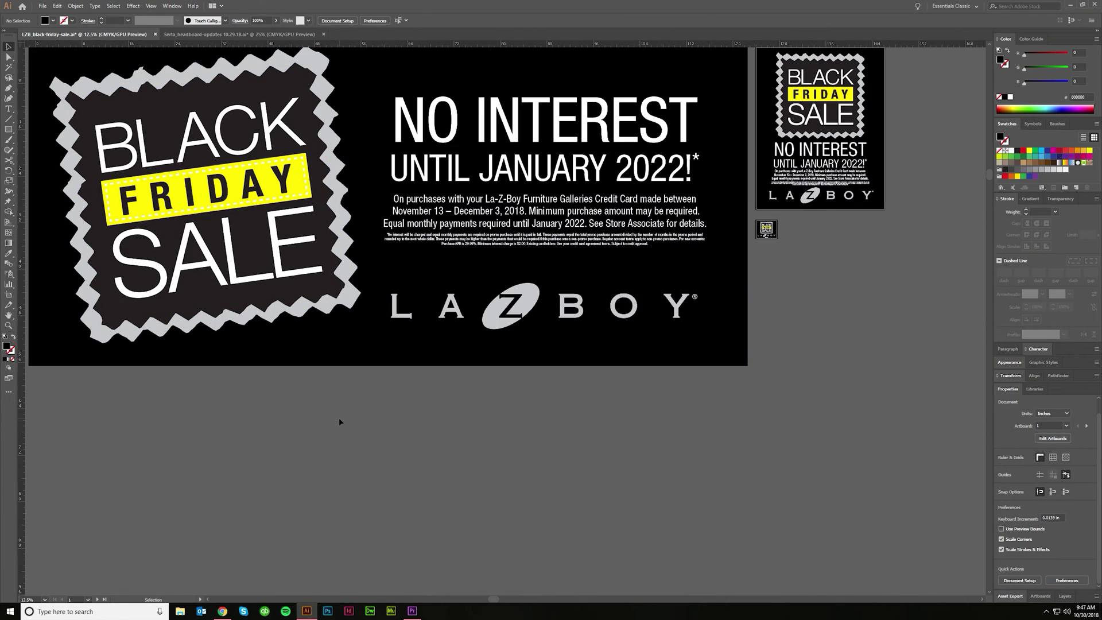
pyautogui.scroll(2, 339, 422)
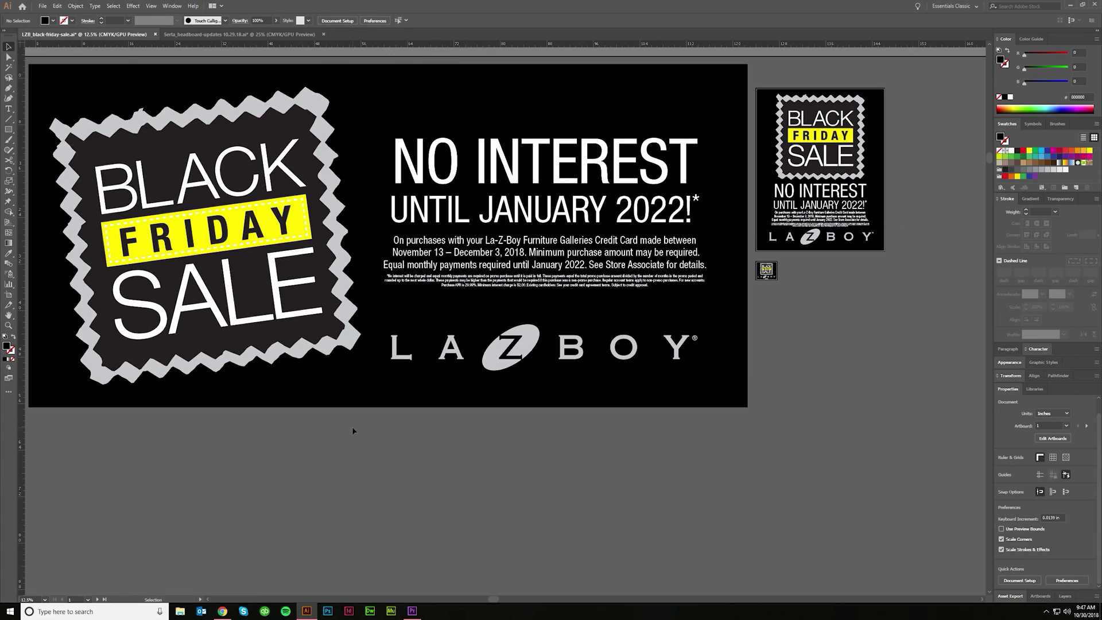
# - Inspect the large artboard's grey La-Z-Boy emblem and yellow FRIDAY banner by selecting each in turn, leaving nothing selected
pyautogui.click(528, 368)
pyautogui.click(586, 457)
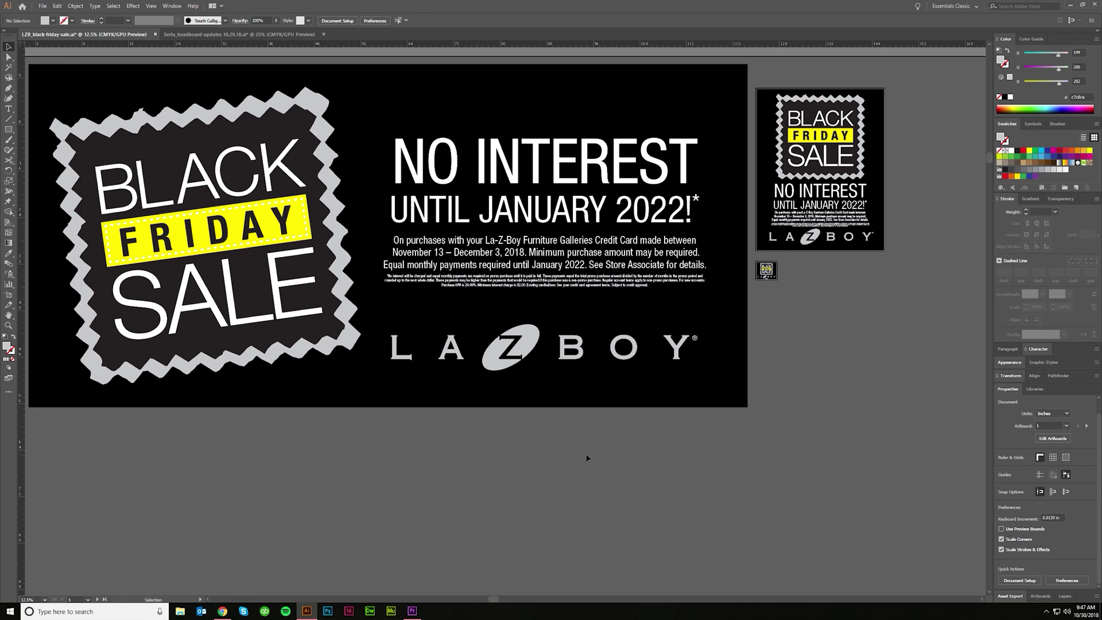
pyautogui.click(297, 224)
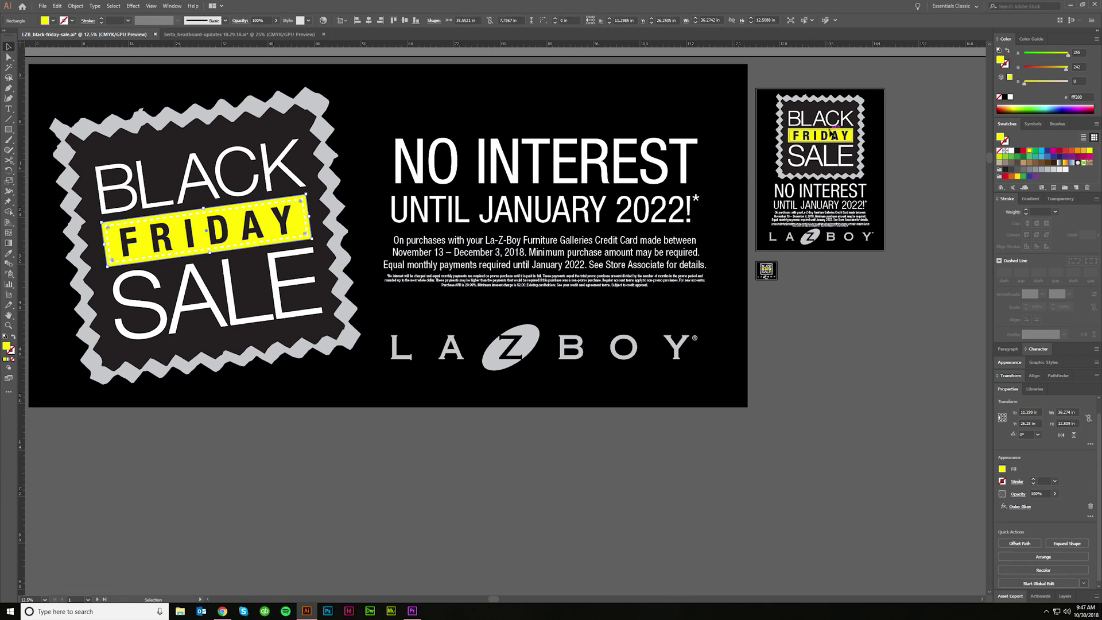
pyautogui.click(800, 377)
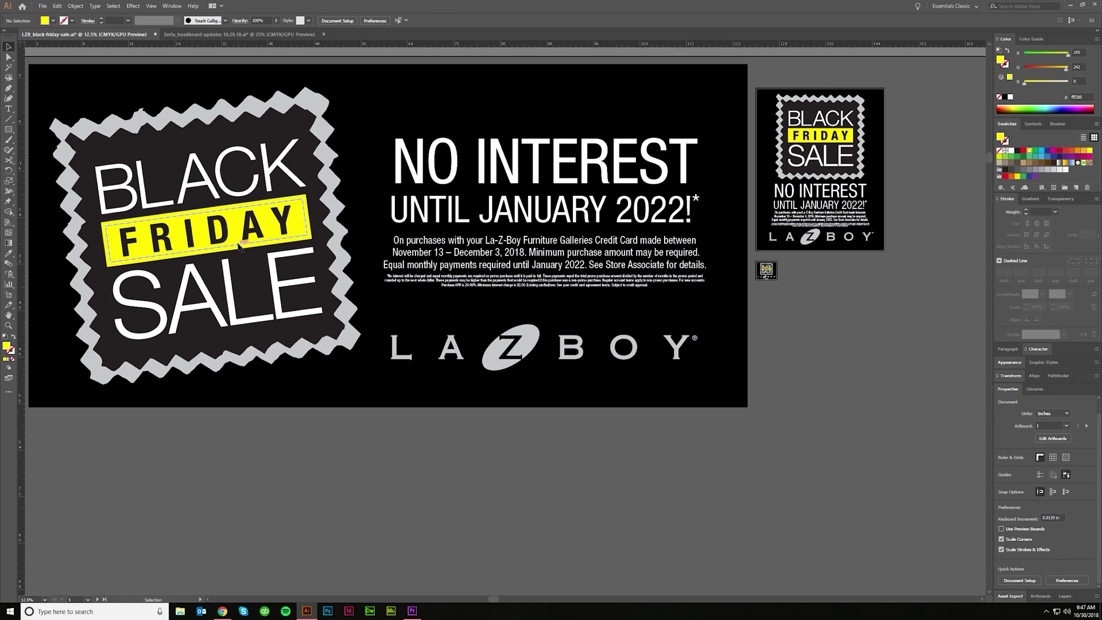